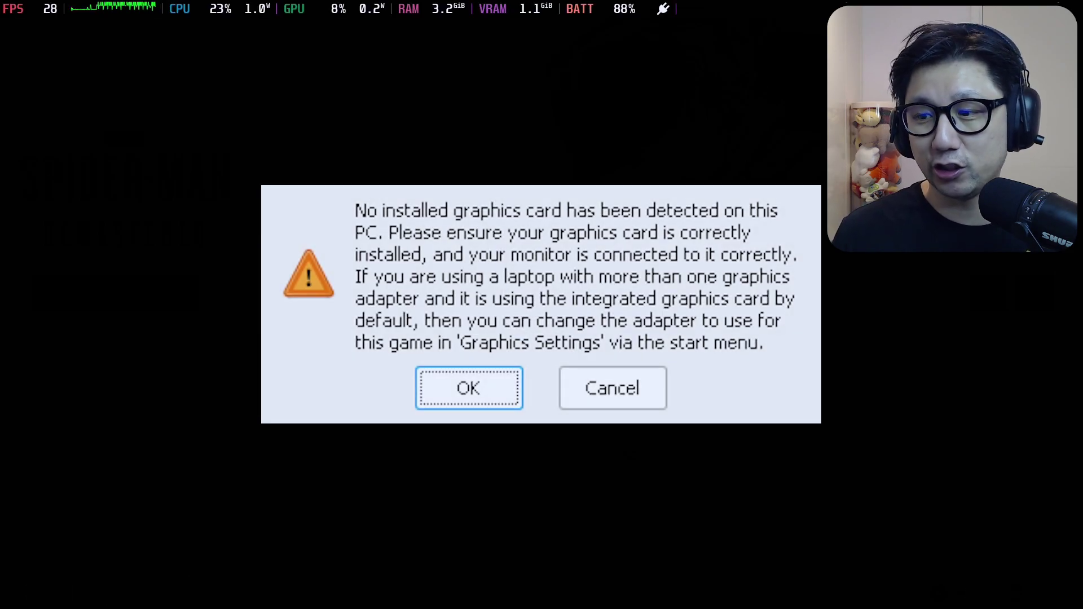
Dismiss the two graphics card warnings shown while the game launches
left_click(477, 400)
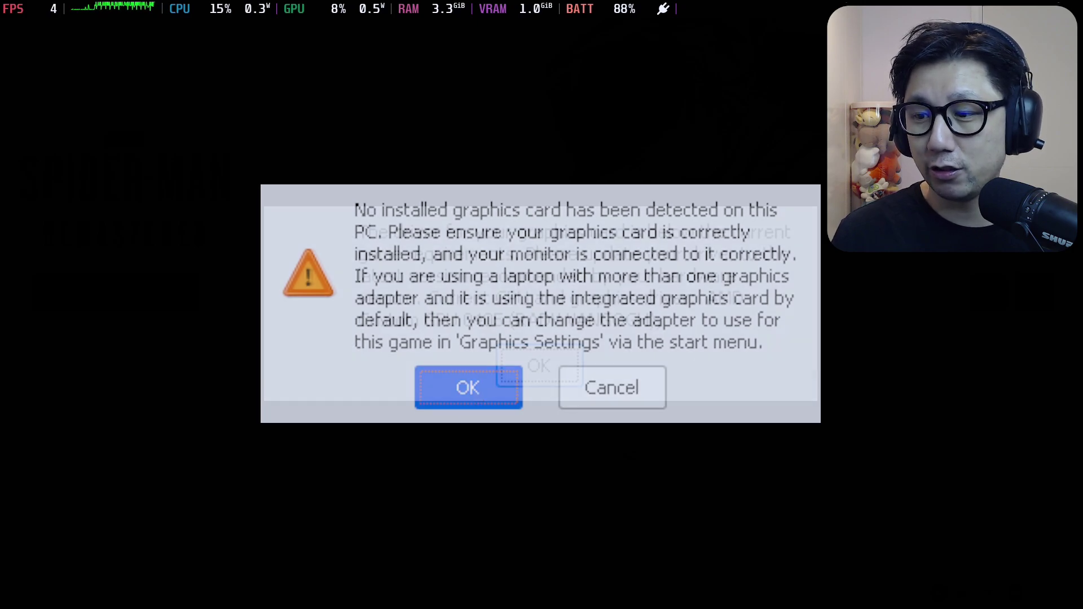
left_click(566, 365)
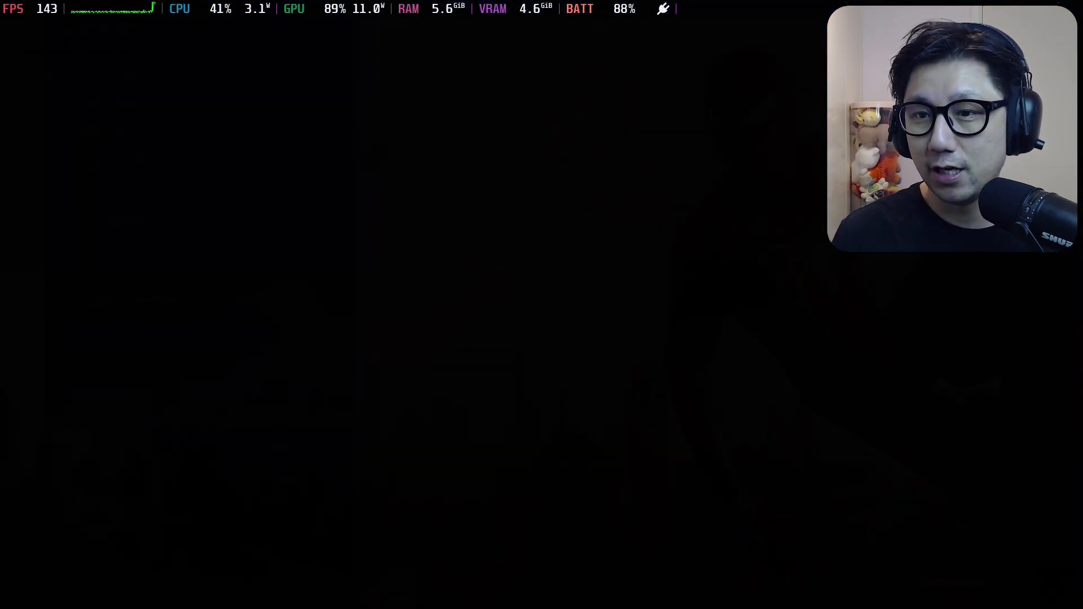
Open the Display and Graphics settings from the game's main menu
key("Down")
key("Down")
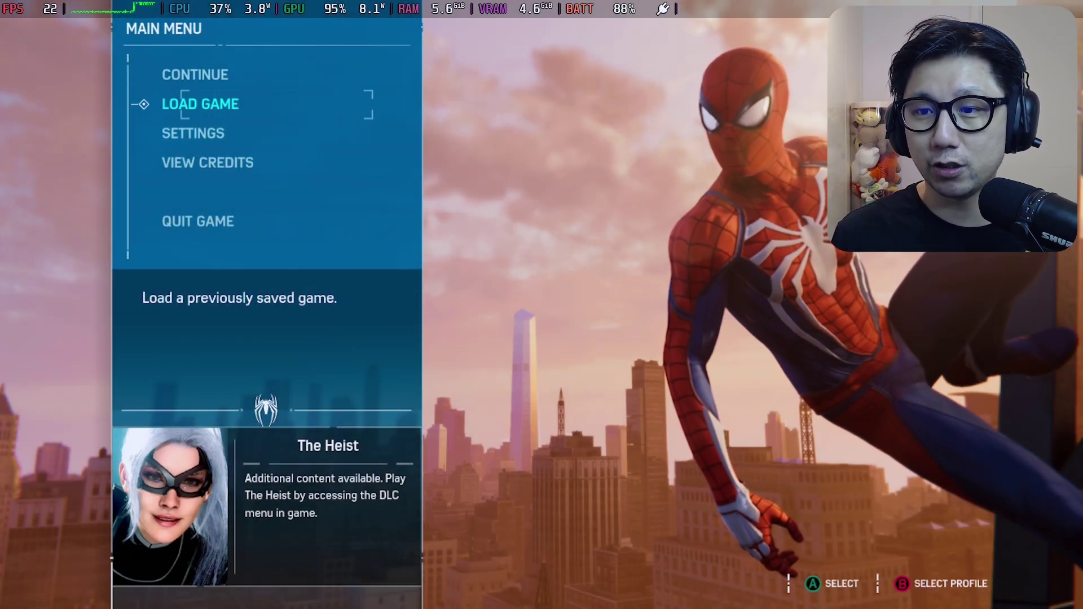
key("Return")
key("Down")
key("Down")
key("Down")
key("Down")
key("Down")
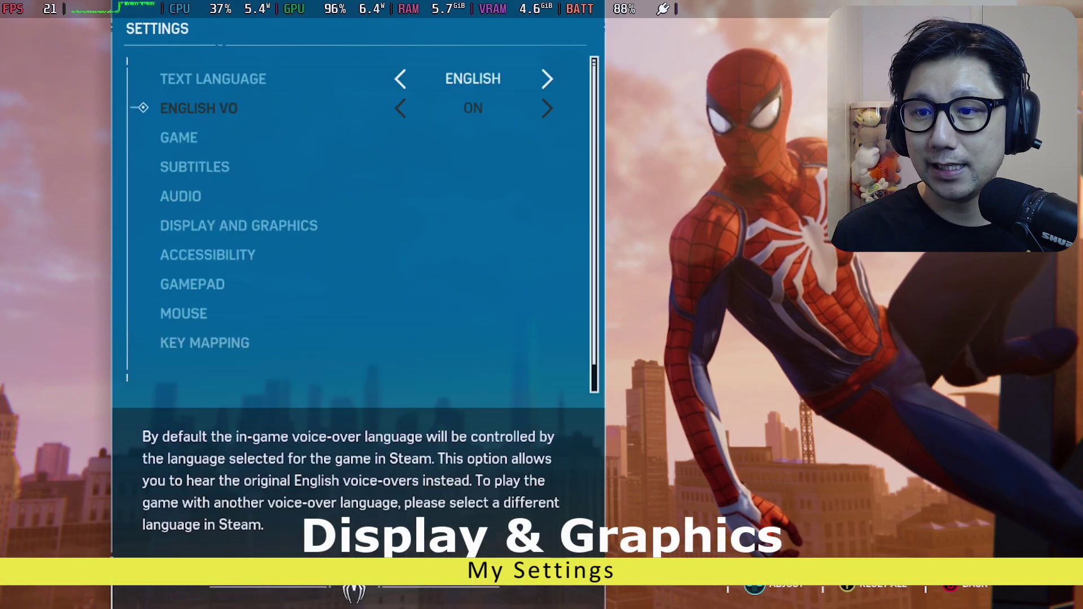
key("Return")
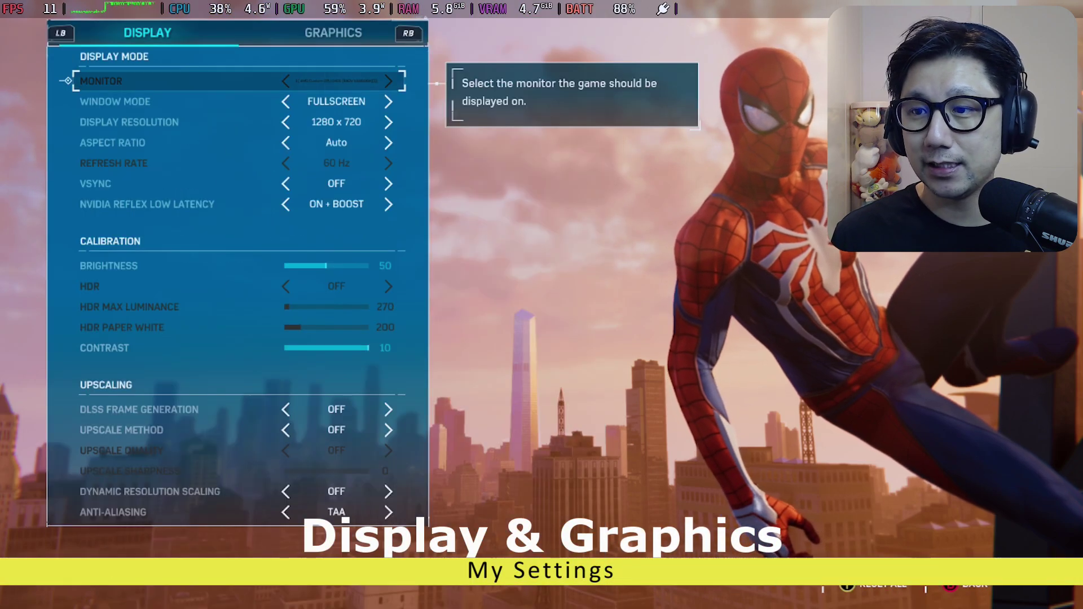
Set the window mode to Exclusive Fullscreen and confirm the change
key("Down")
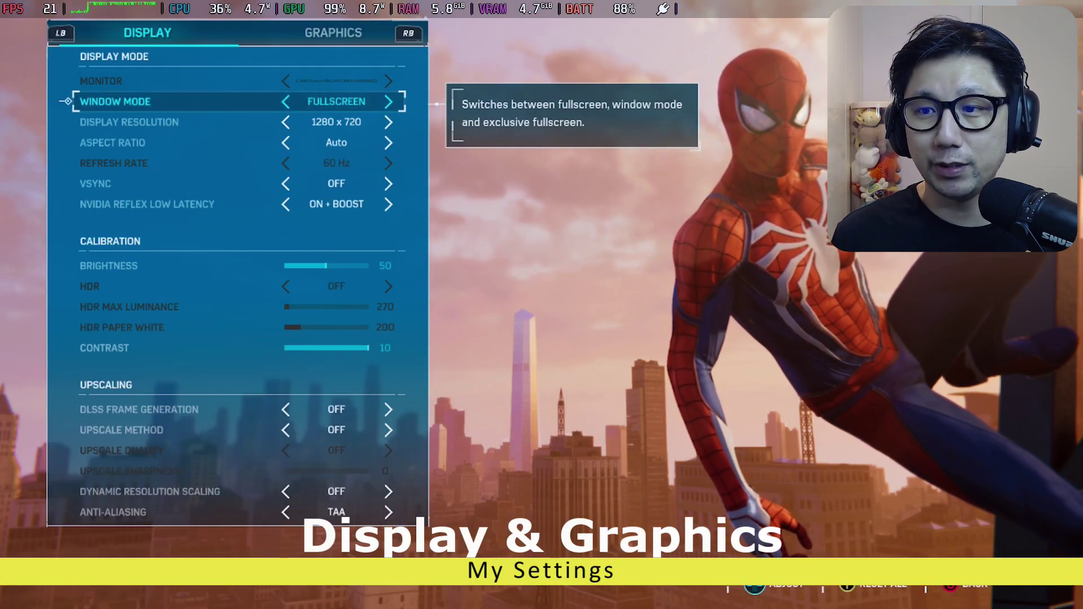
key("Left")
key("Left")
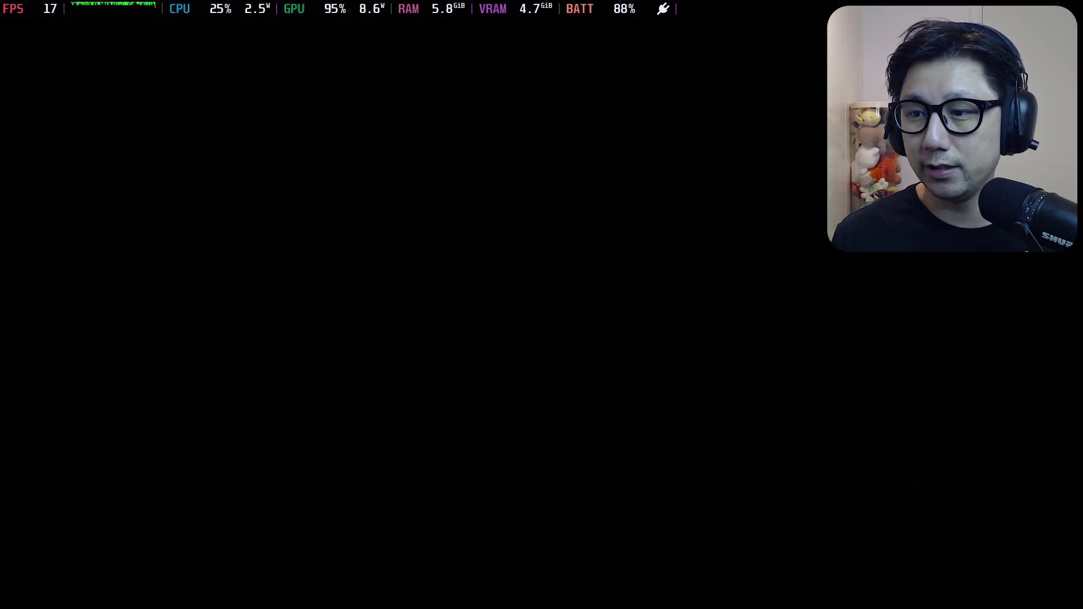
key("Return")
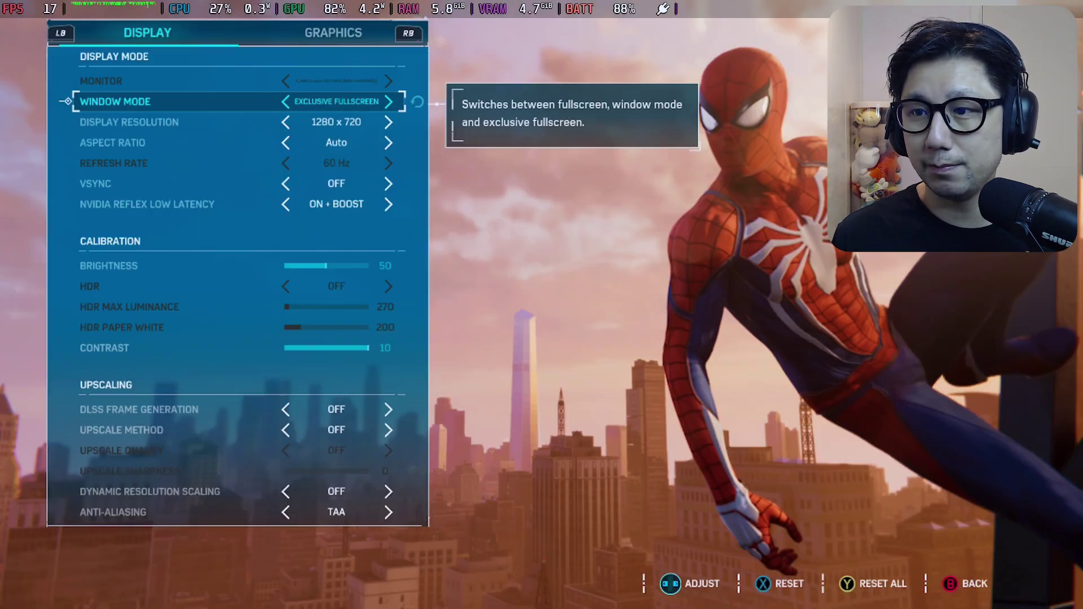
Review the display mode and calibration settings, from display resolution down to the upscaling options
key("Down")
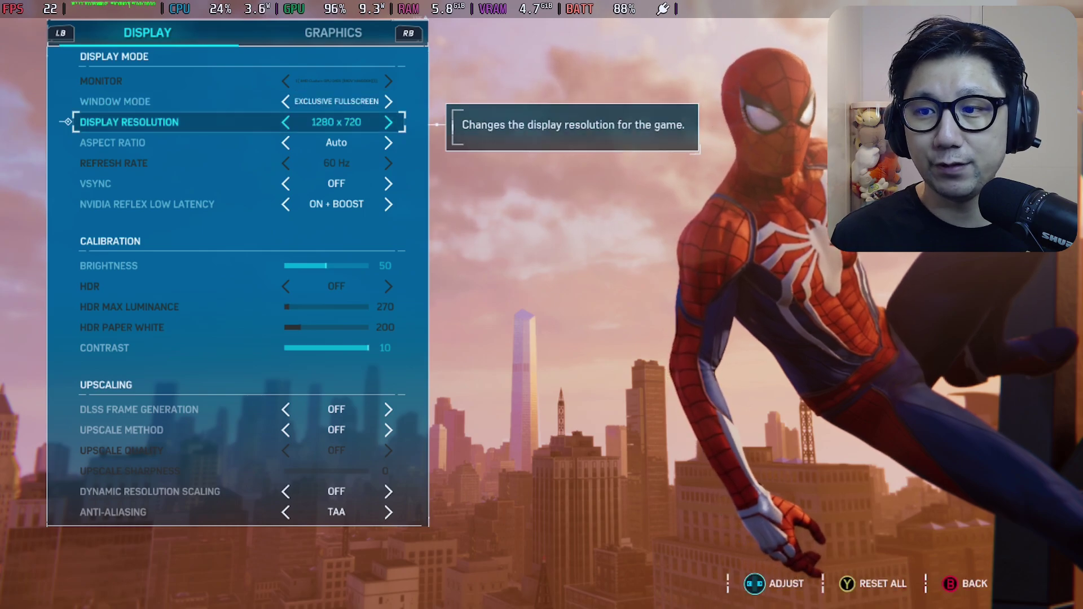
key("Down")
key("Down")
key("Down")
key("Down")
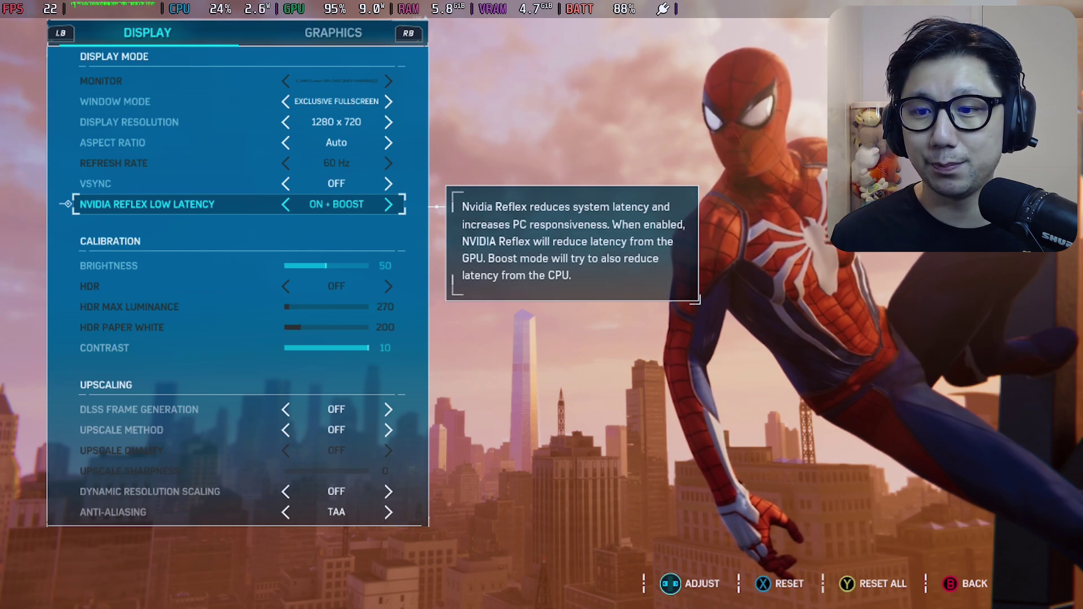
key("Down")
key("Down")
key("Down")
key("Down")
key("Down")
key("Down")
key("Down")
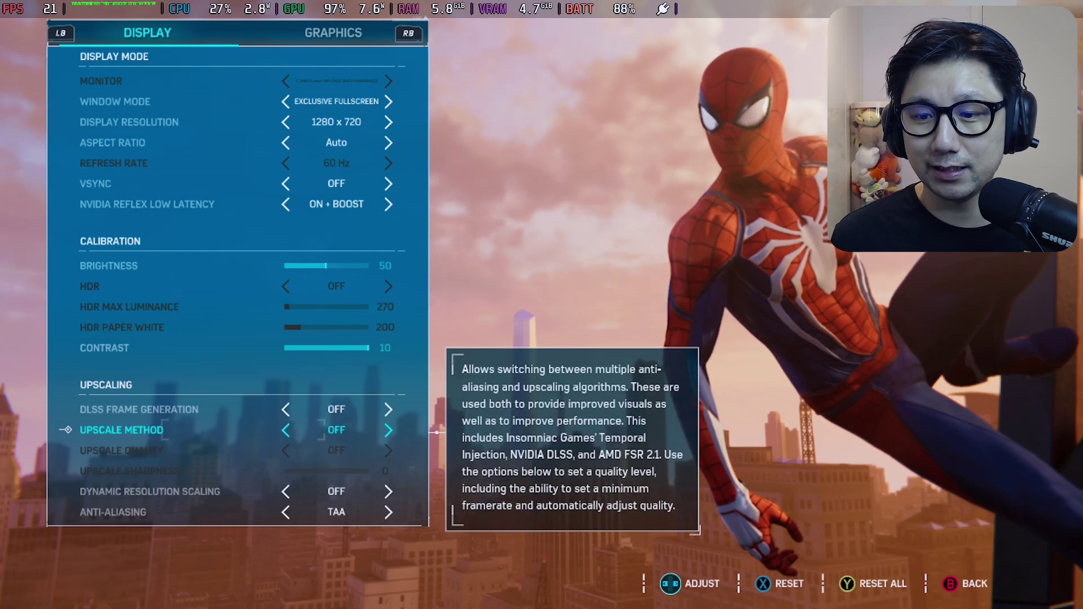
Try switching DLSS Frame Generation on, and return it to Off
key("Up")
key("Right")
key("Left")
key("Right")
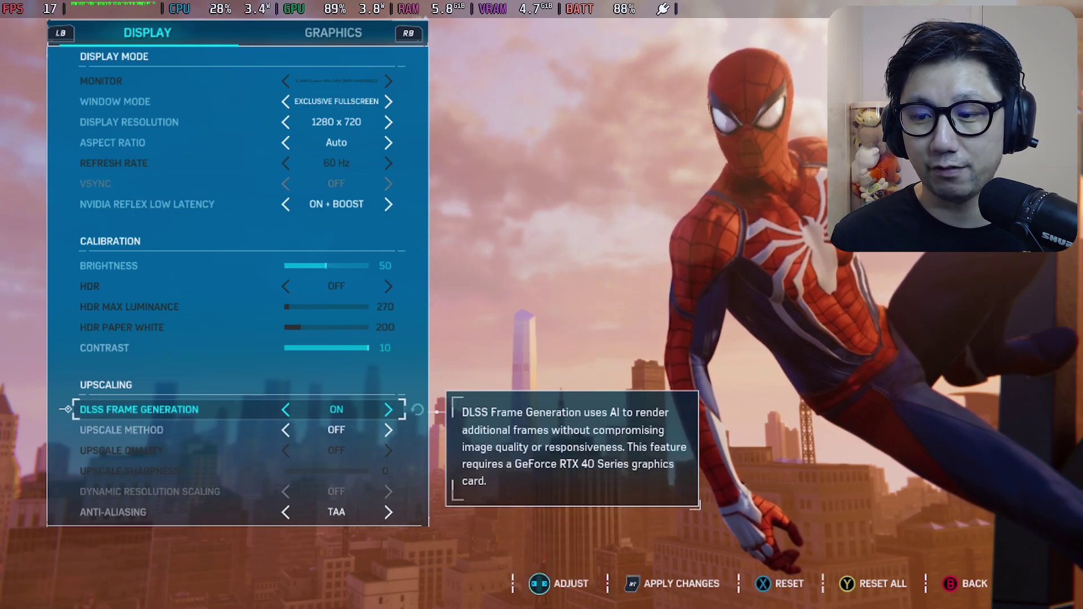
key("Left")
Cycle through all the available upscale methods and return to Off
key("Down")
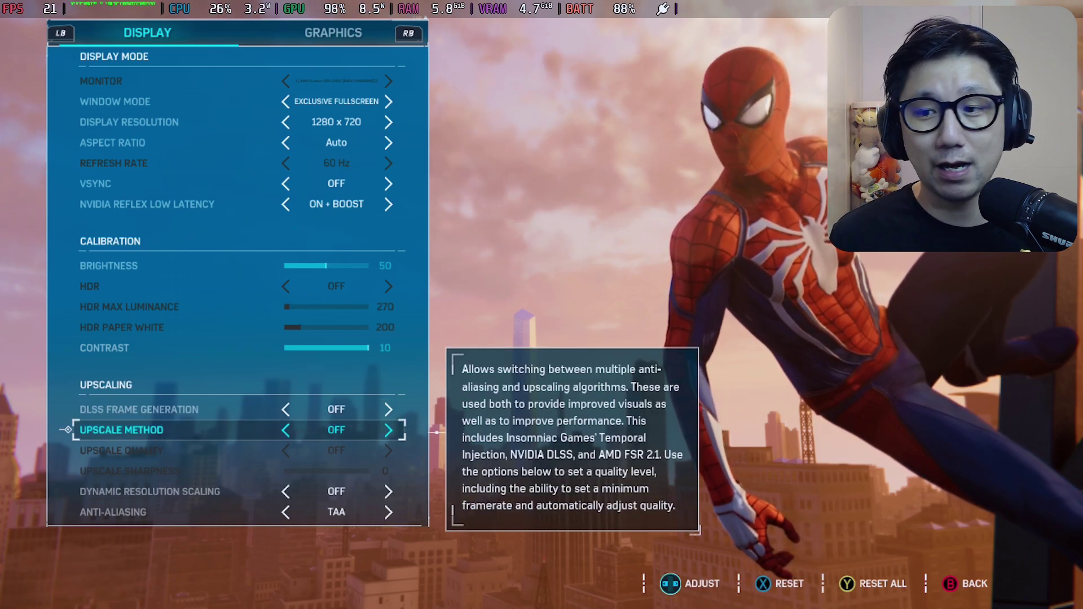
key("Right")
key("Right")
key("Right")
key("Right")
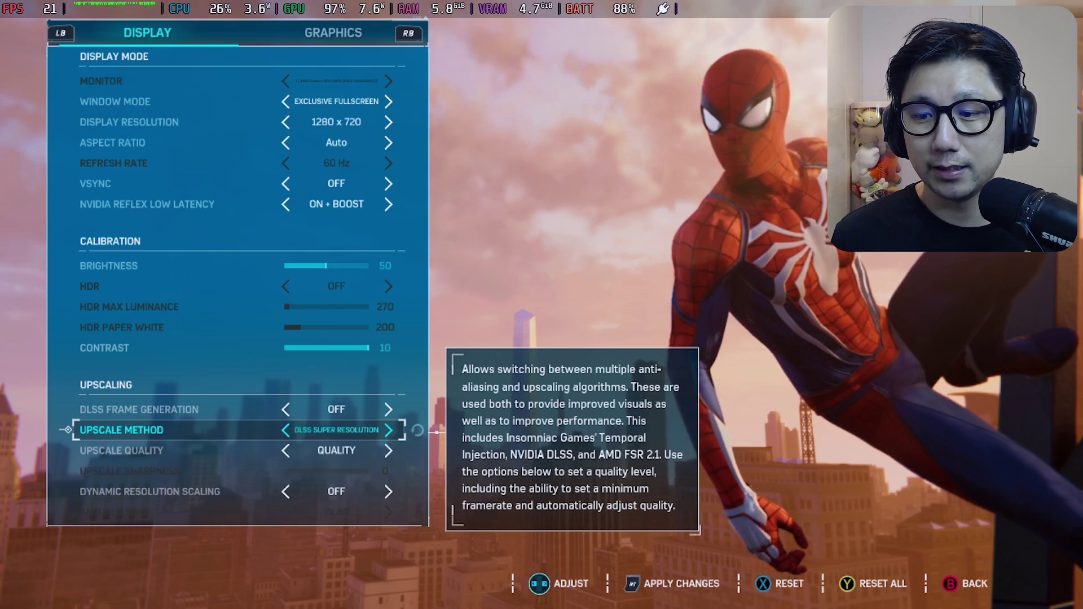
key("Right")
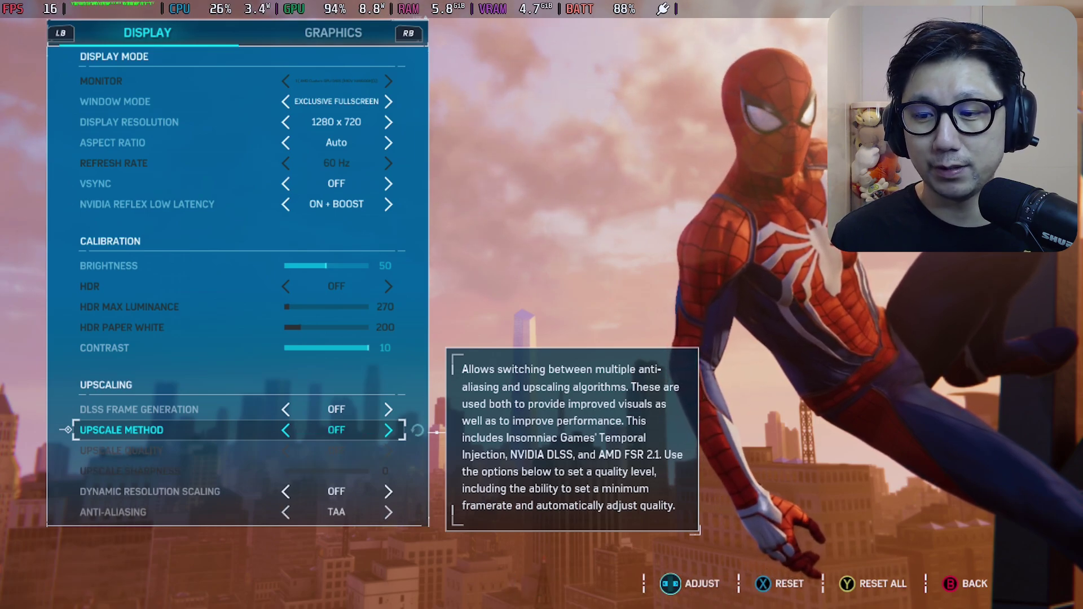
Check the remaining upscaling options down to Anti-Aliasing and leave the settings
key("Down")
key("Down")
key("Down")
key("Down")
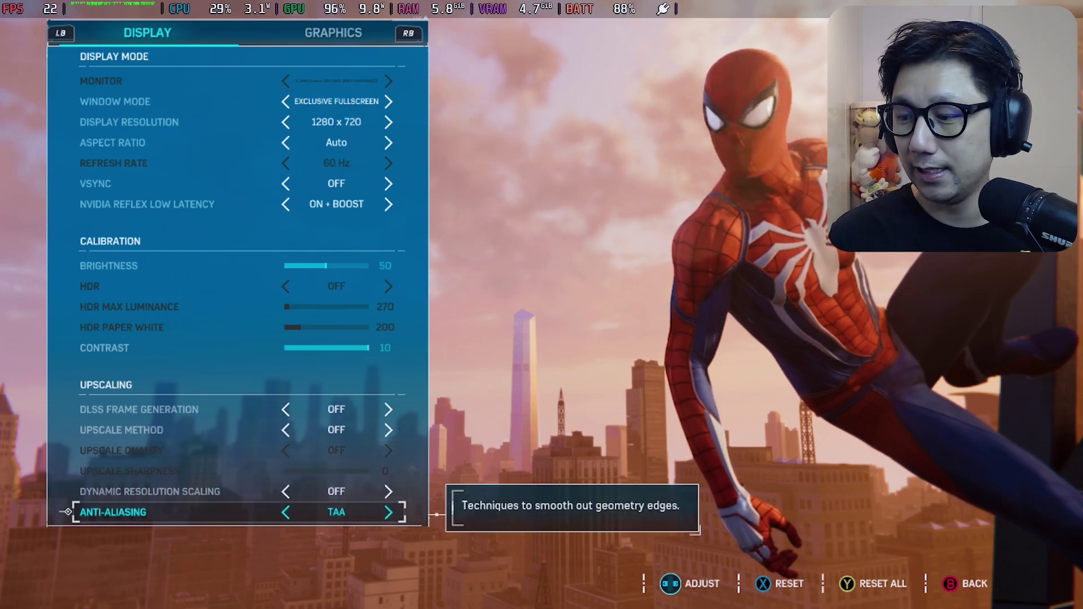
key("Escape")
key("Escape")
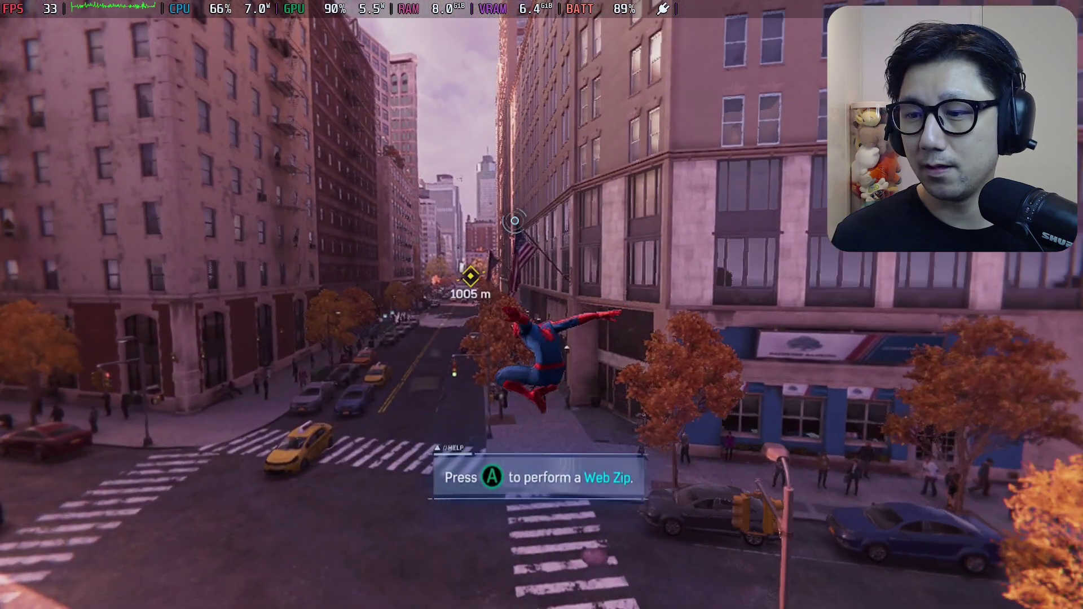
Pause the gameplay, open the Display and Graphics settings and check the graphics preset
key("Escape")
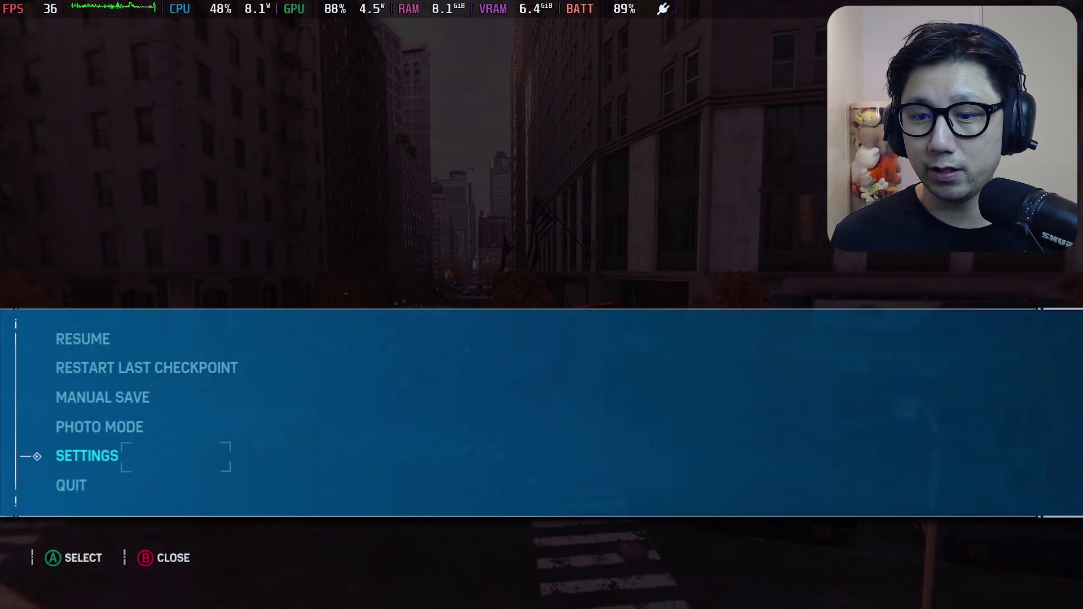
key("Return")
key("Down")
key("Down")
key("Down")
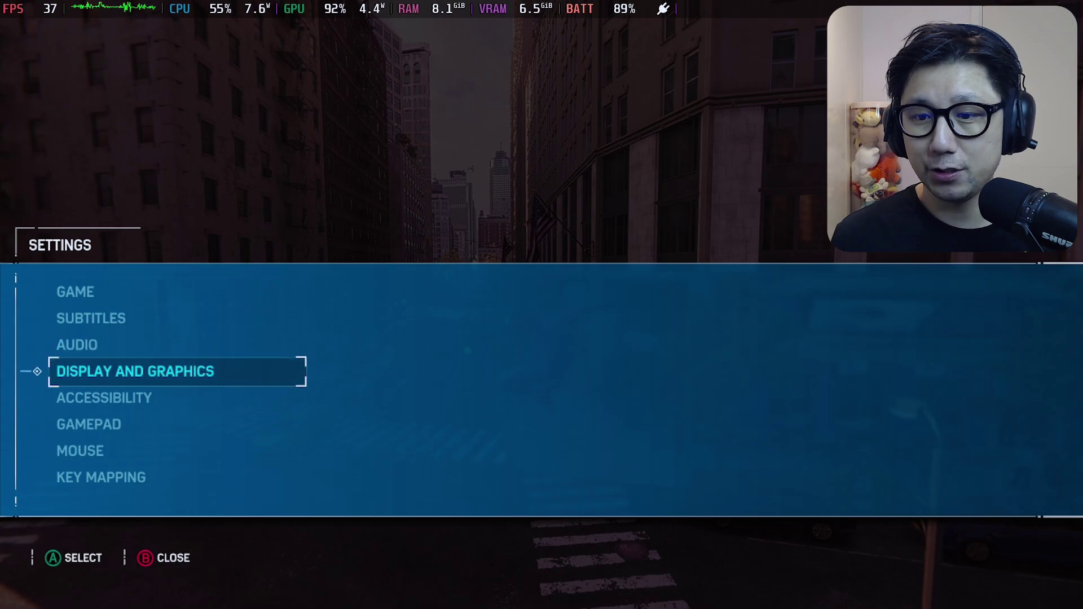
key("Return")
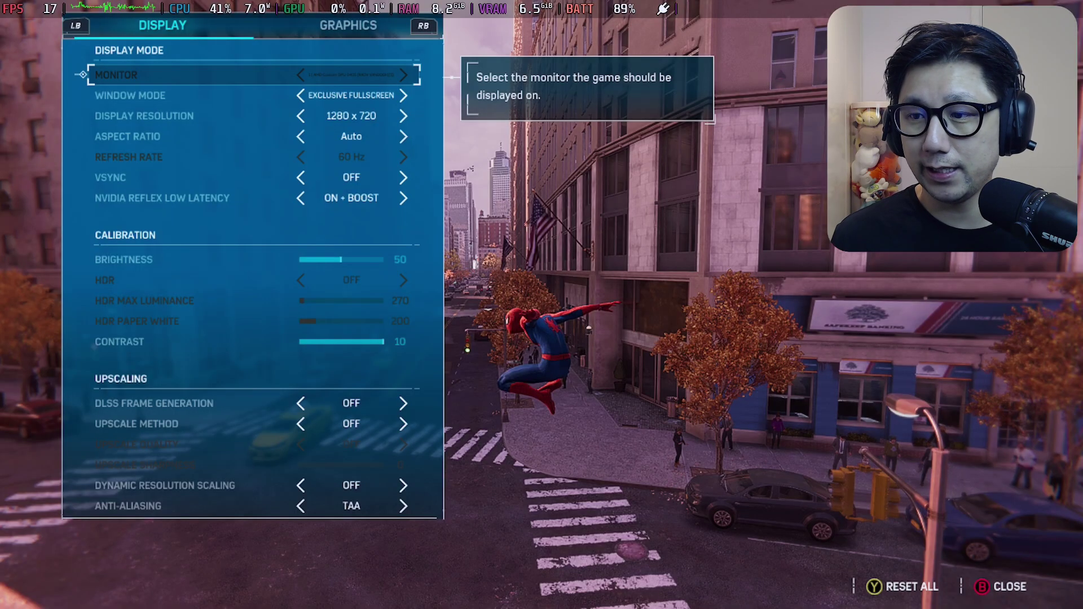
key("e")
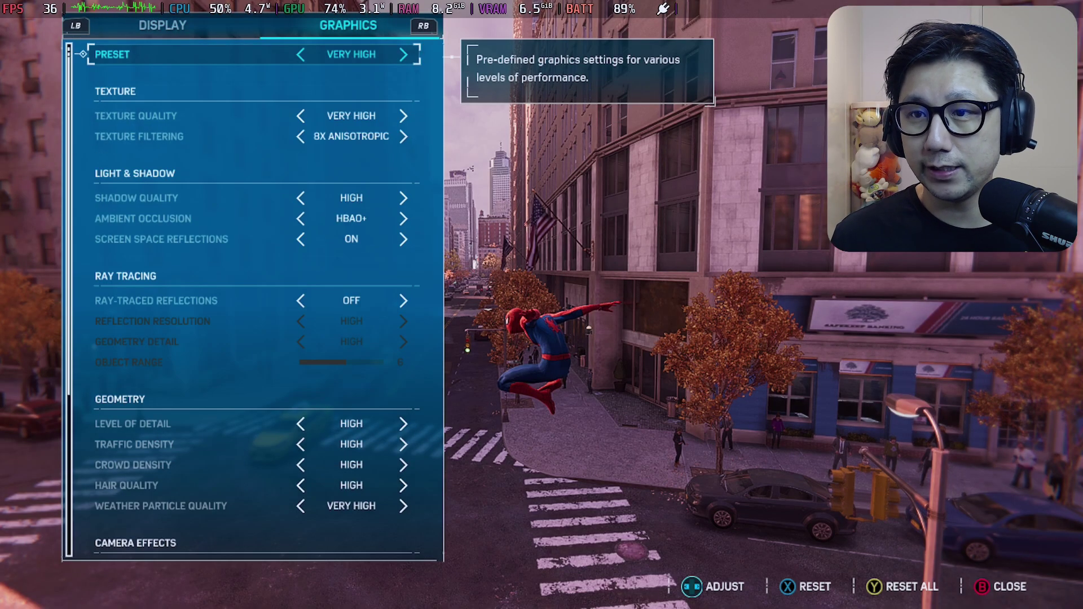
Set the upscale method to AMD FSR 2.1 in the display settings
key("q")
key("Down")
key("Down")
key("Down")
key("Down")
key("Down")
key("Down")
key("Down")
key("Down")
key("Down")
key("Down")
key("Down")
key("Down")
key("Down")
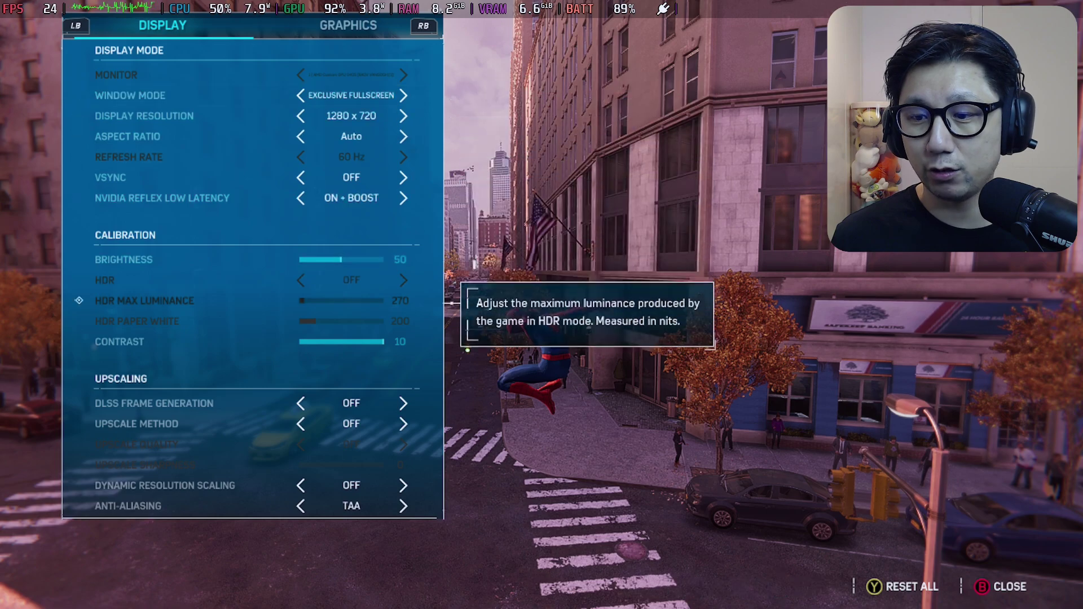
key("Up")
key("Up")
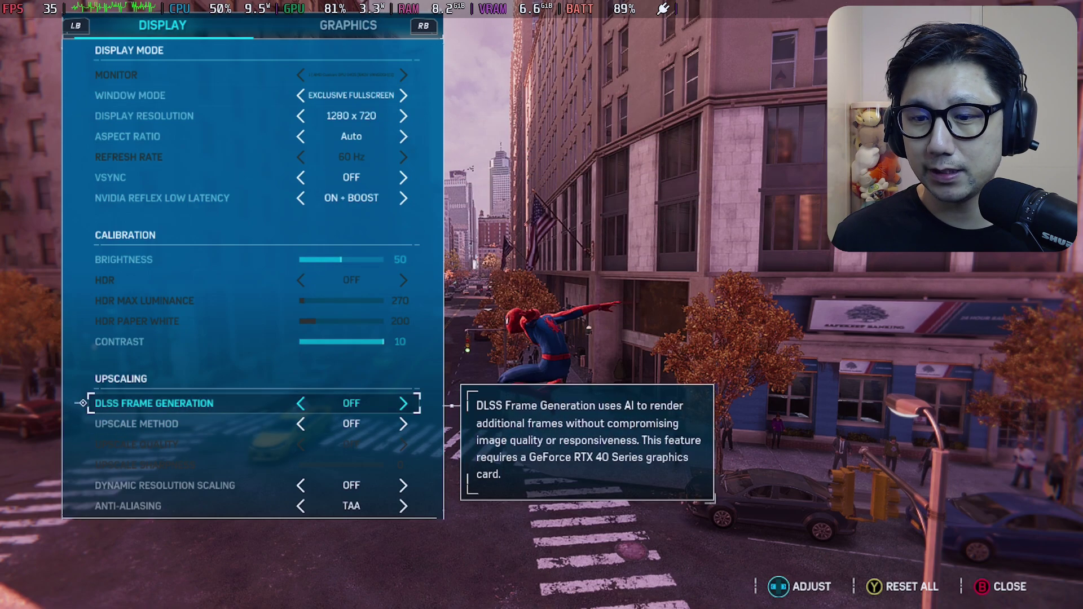
key("Down")
key("Right")
key("Right")
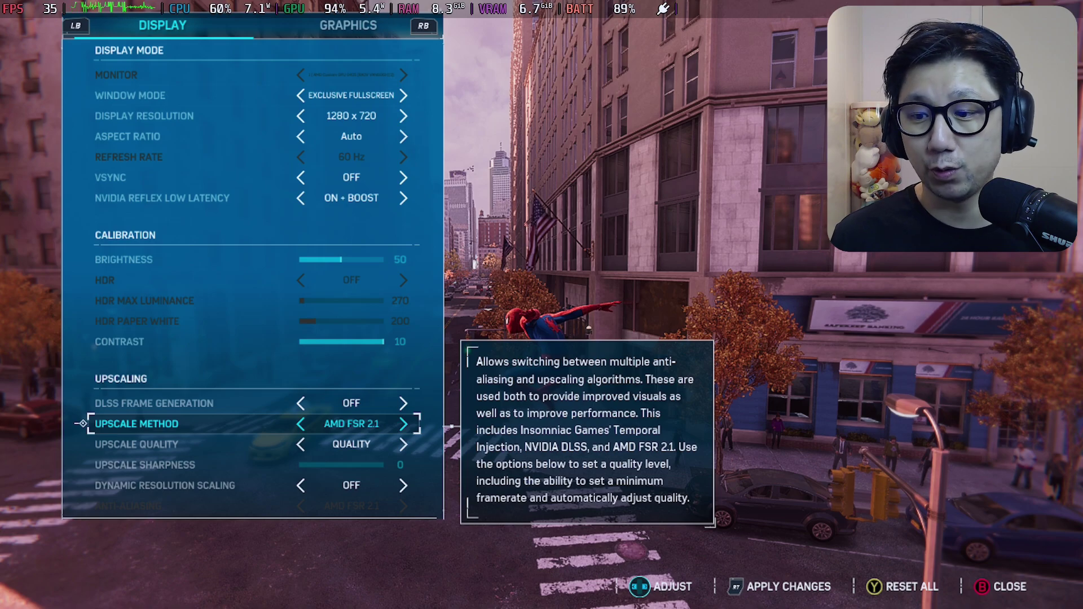
Check the options below the upscale method, apply the changes and close the display settings
key("Down")
key("Down")
key("Down")
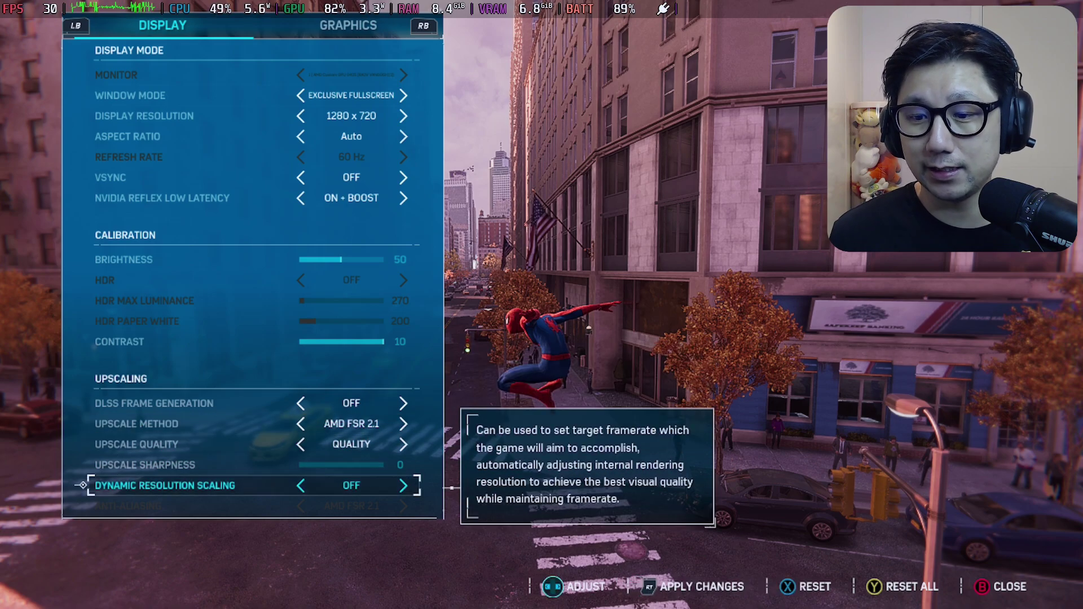
key("Down")
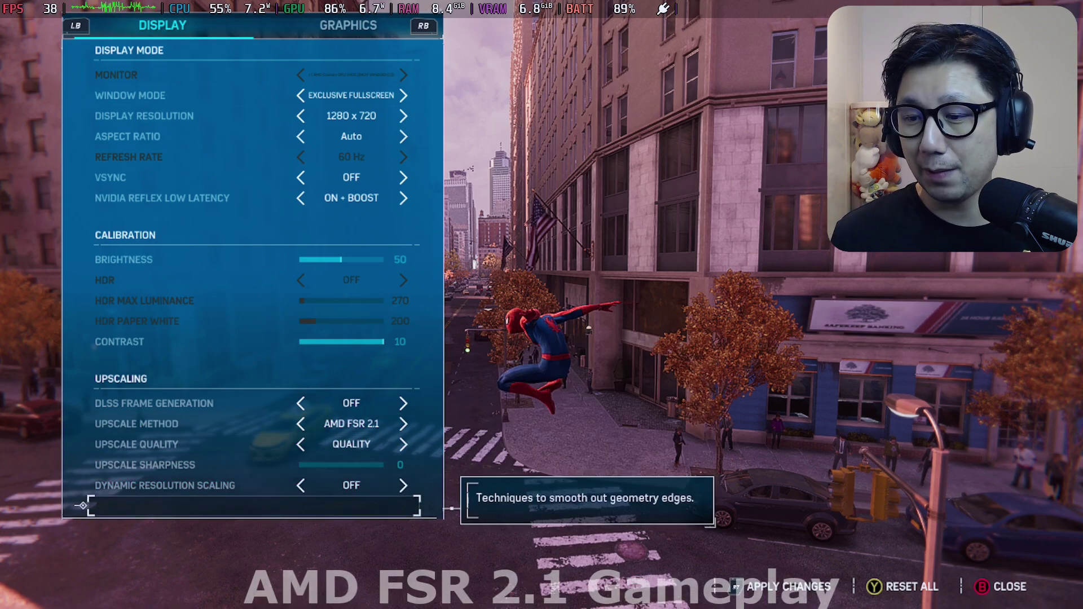
key("space")
key("Return")
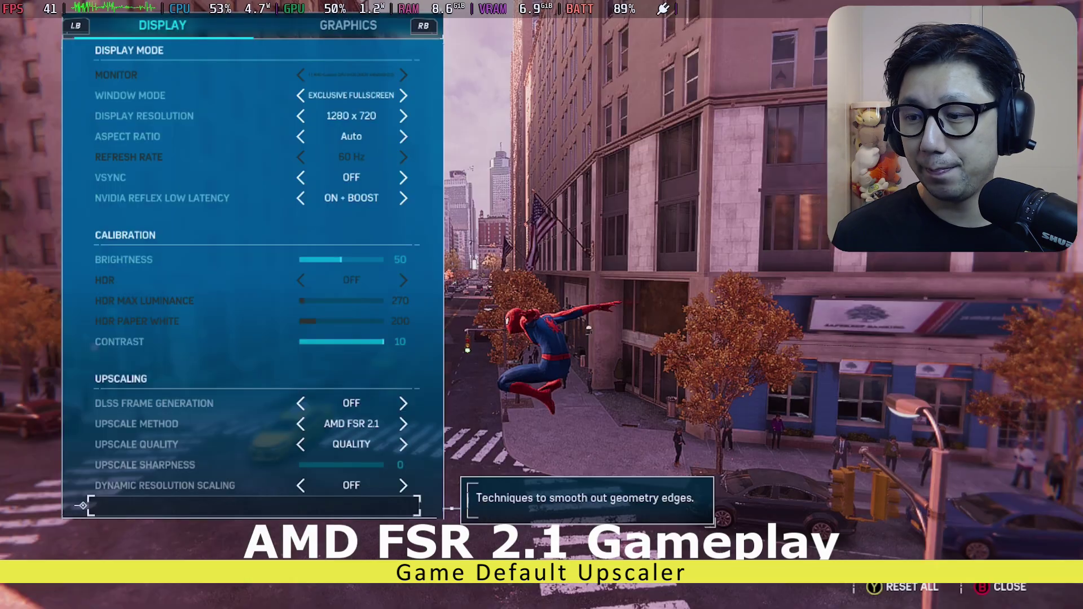
key("Escape")
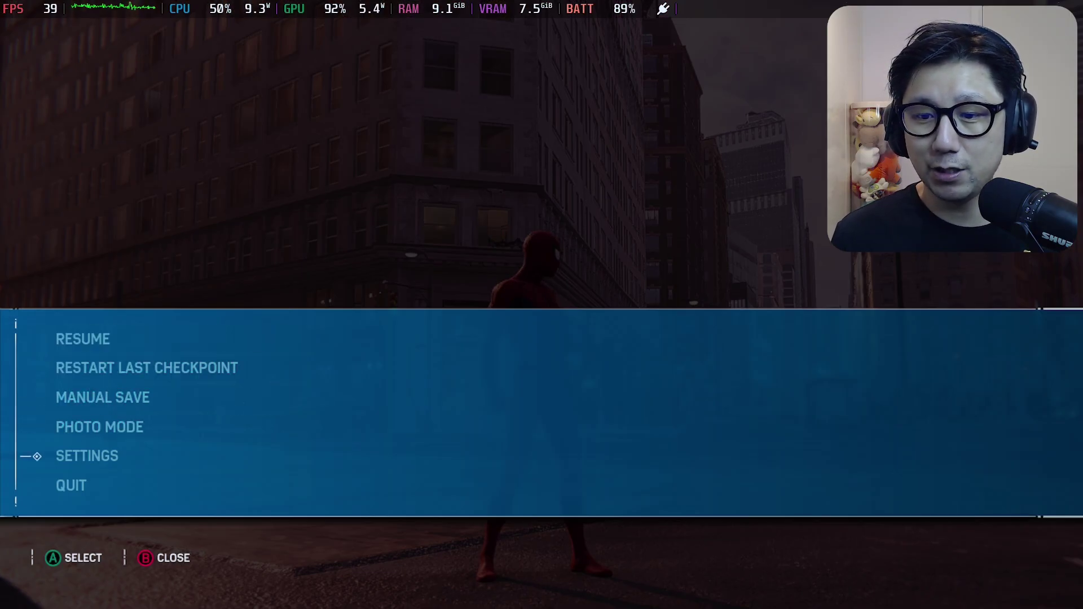
Reopen the display settings, turn DLSS Frame Generation on and set the upscale method to XeSS
key("Return")
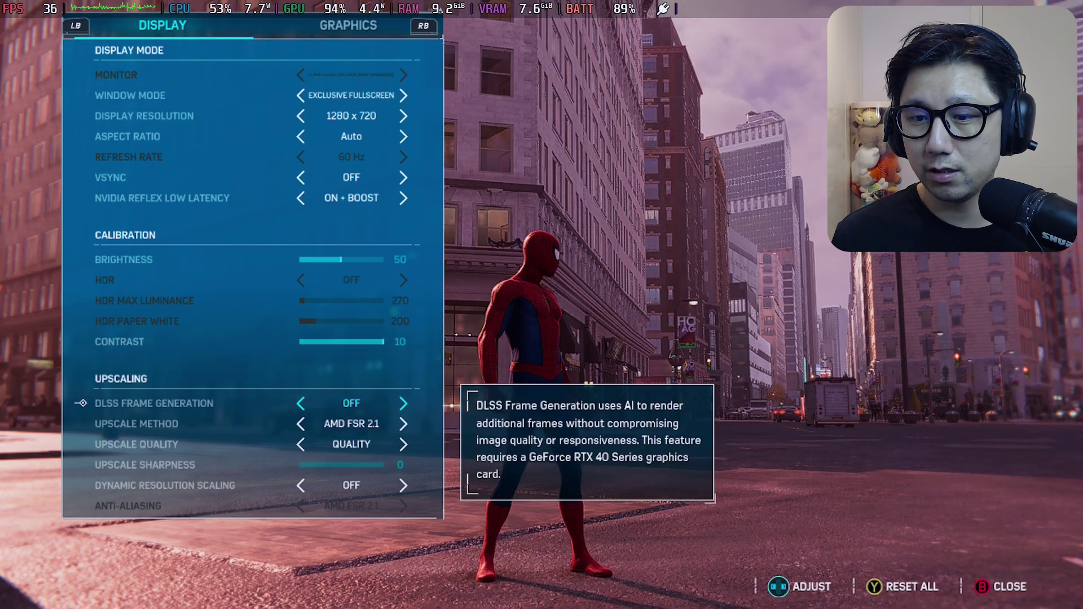
key("Right")
key("Down")
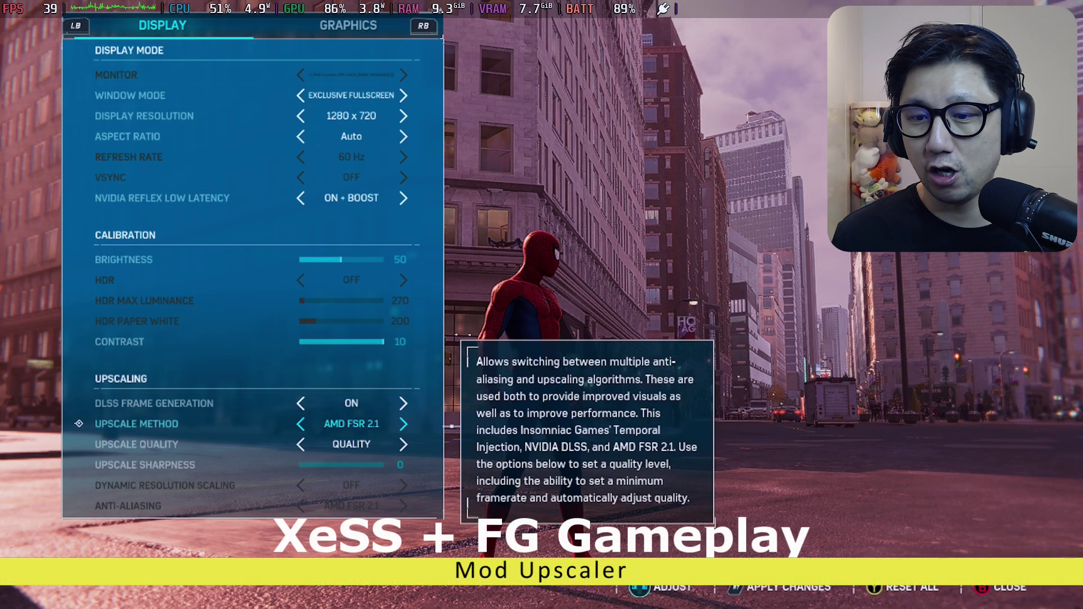
key("Right")
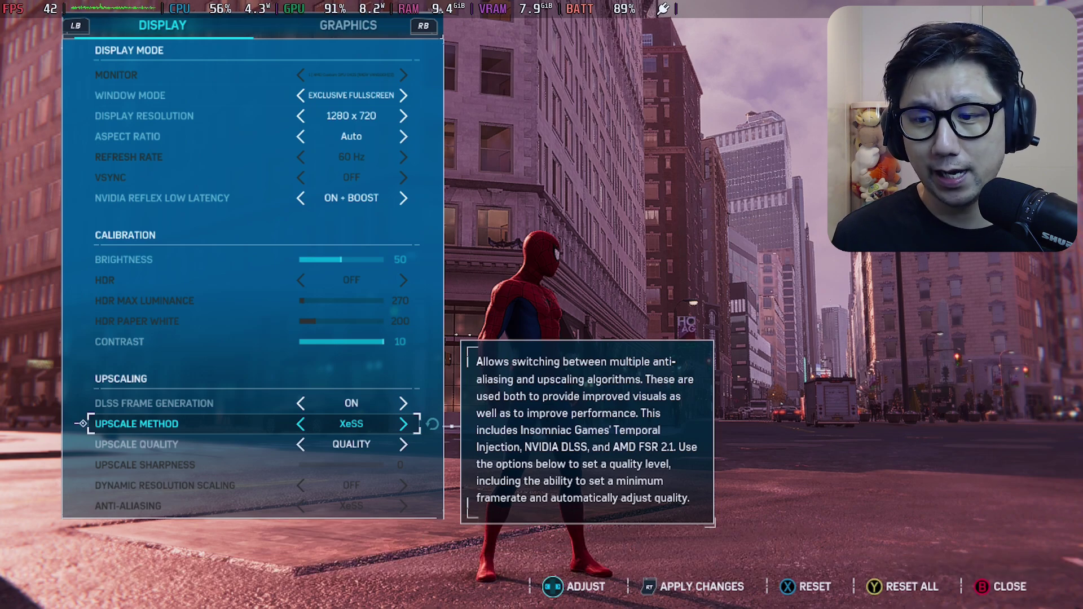
Set the upscale quality to Ultra Quality, apply the changes and return to the gameplay
key("Down")
key("Right")
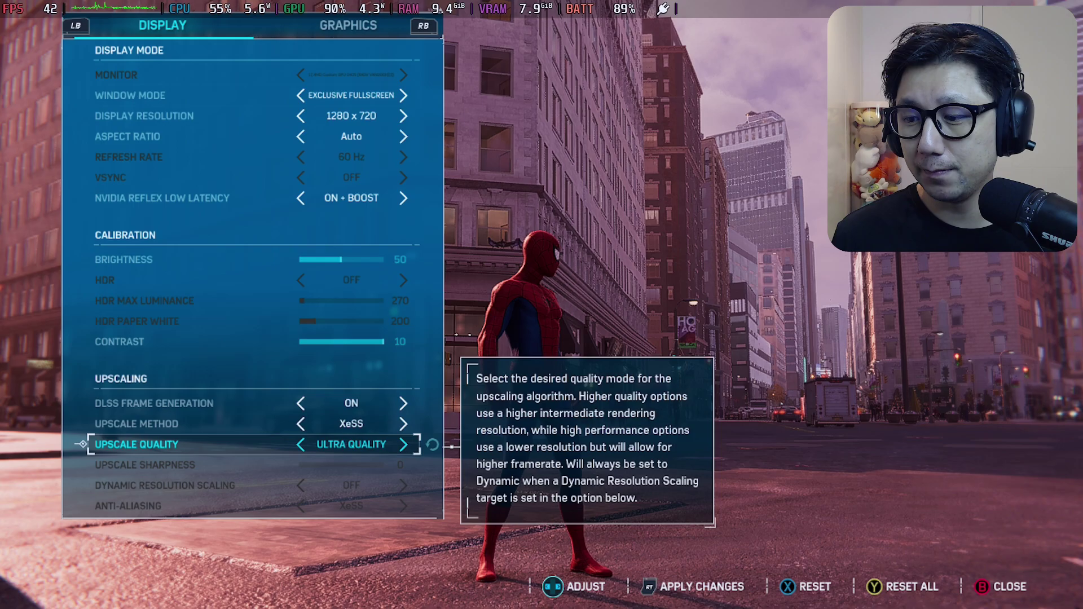
key("f")
key("Return")
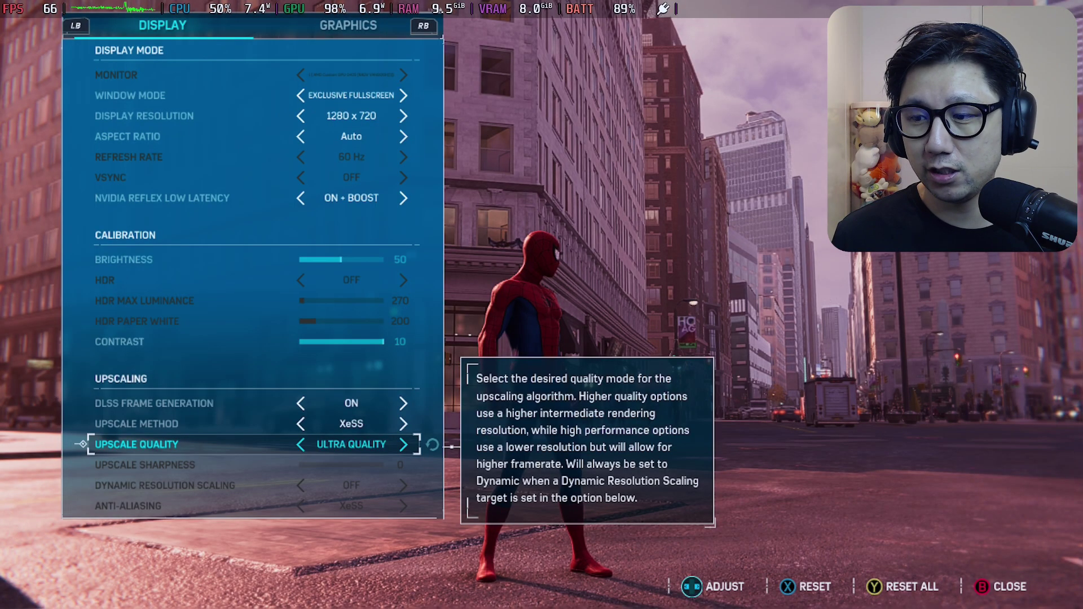
key("Escape")
key("Escape")
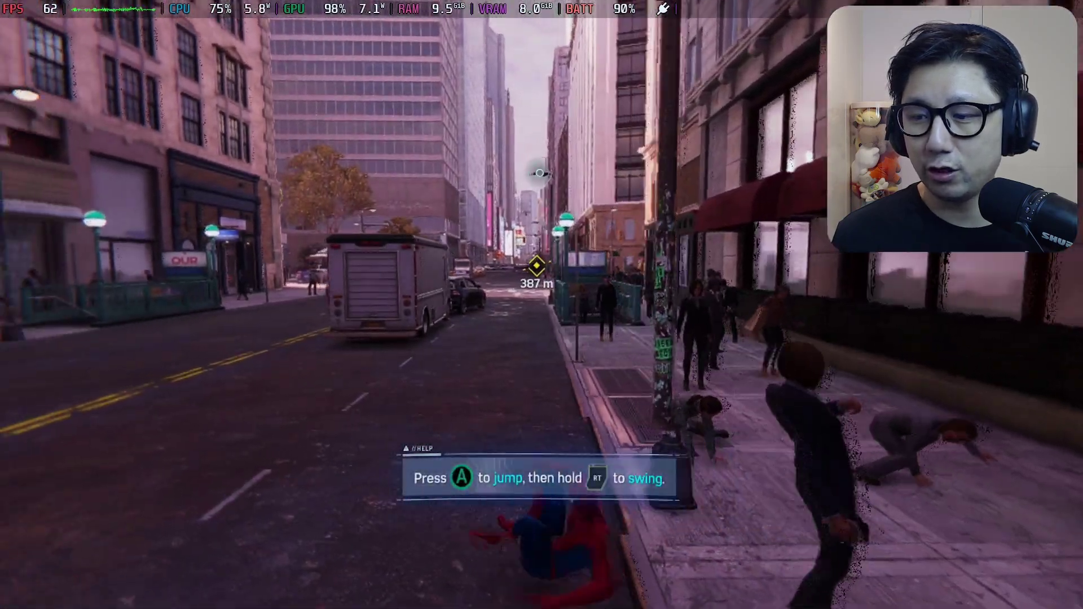
Open the performance settings overlay and cap the frame limit at 30 FPS (60 Hz), with Disable Frame Limit off
key("ctrl+2")
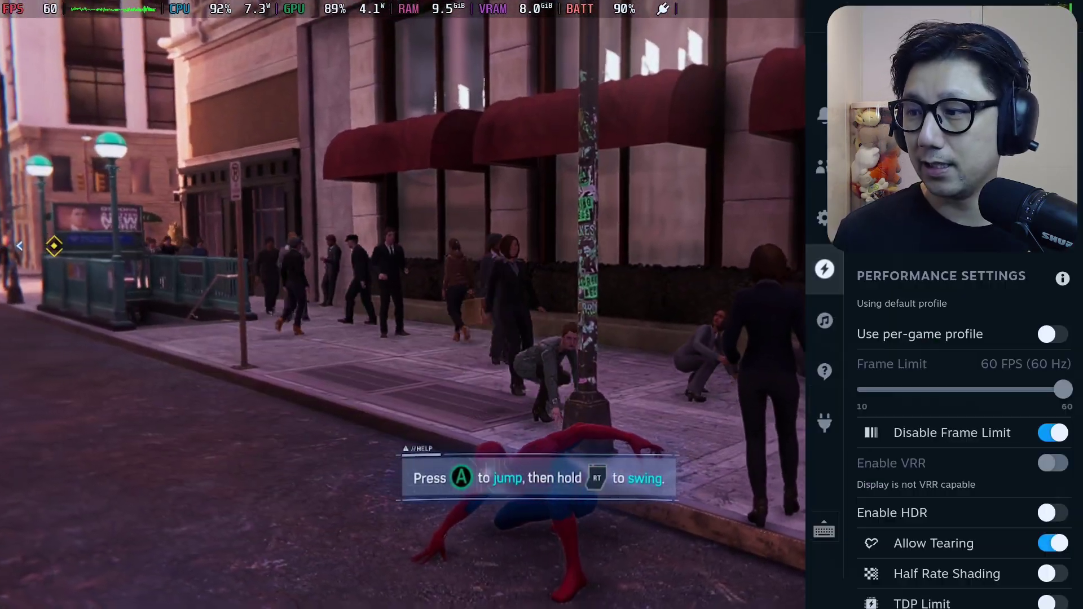
key("Down")
key("Up")
key("Right")
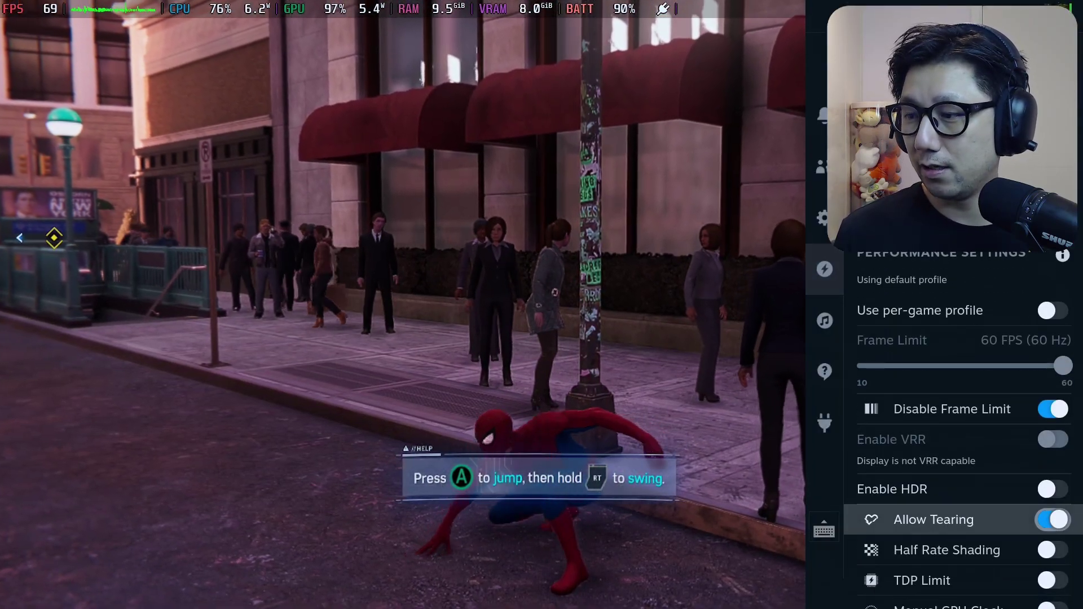
key("Up")
key("Up")
key("Up")
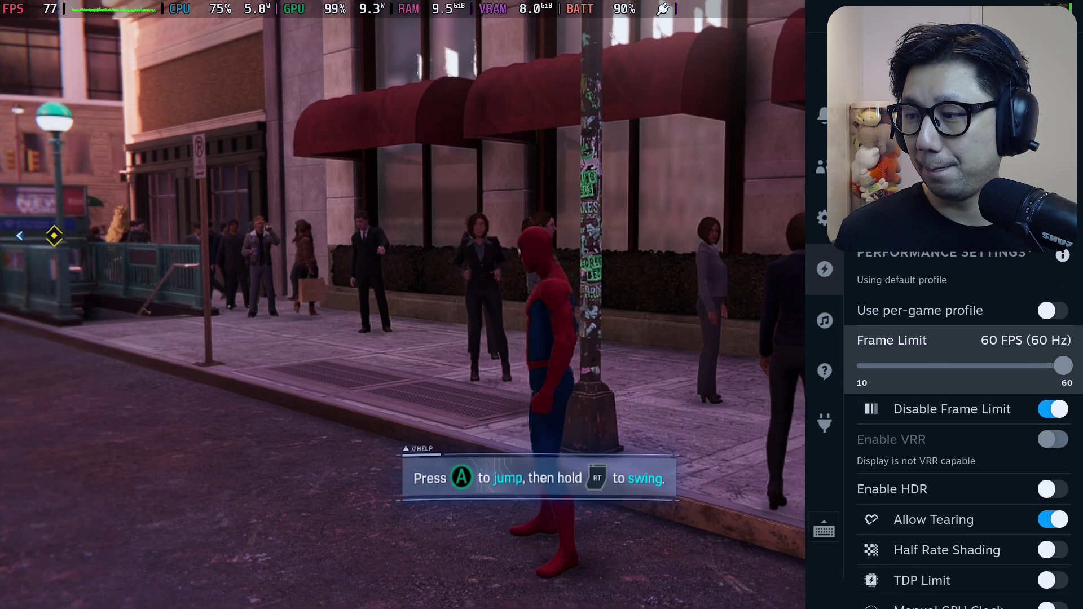
key("Up")
key("Left")
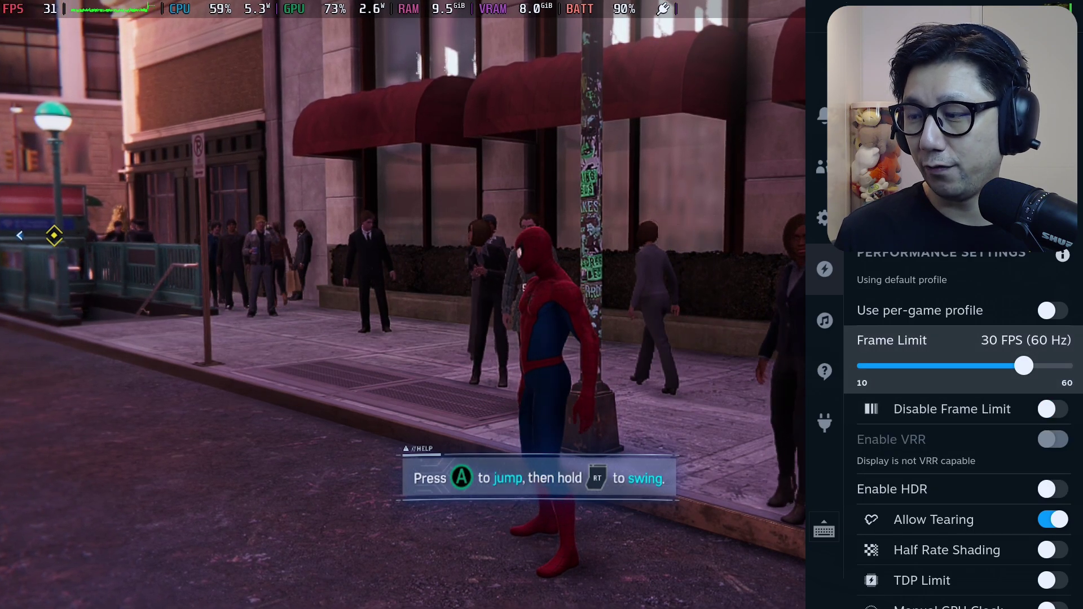
Return to the gameplay and run the character along the street to examine image quality and smoothness in motion
key("w")
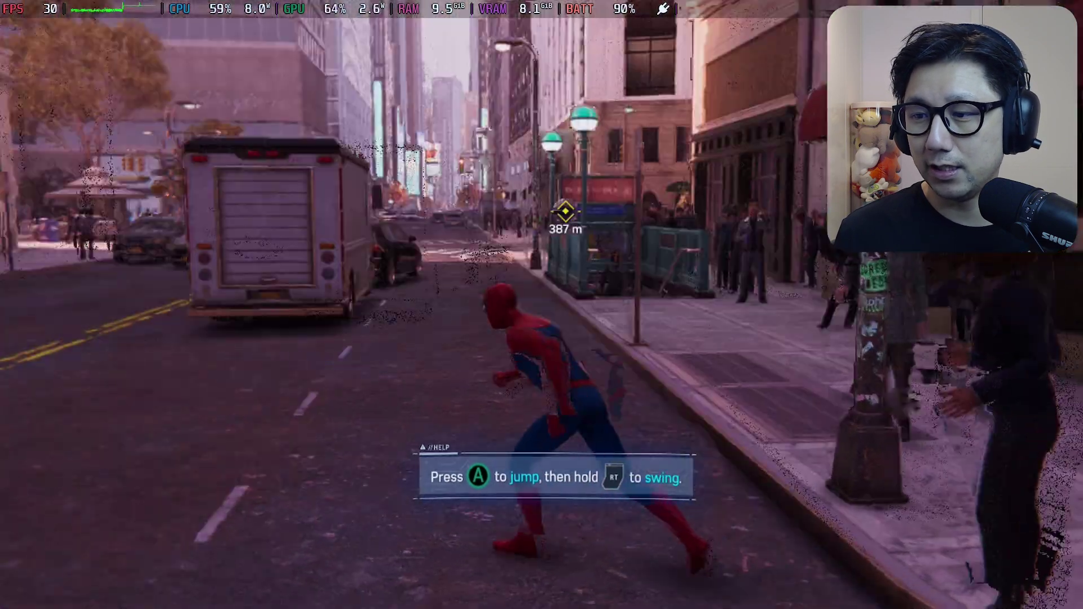
key("w")
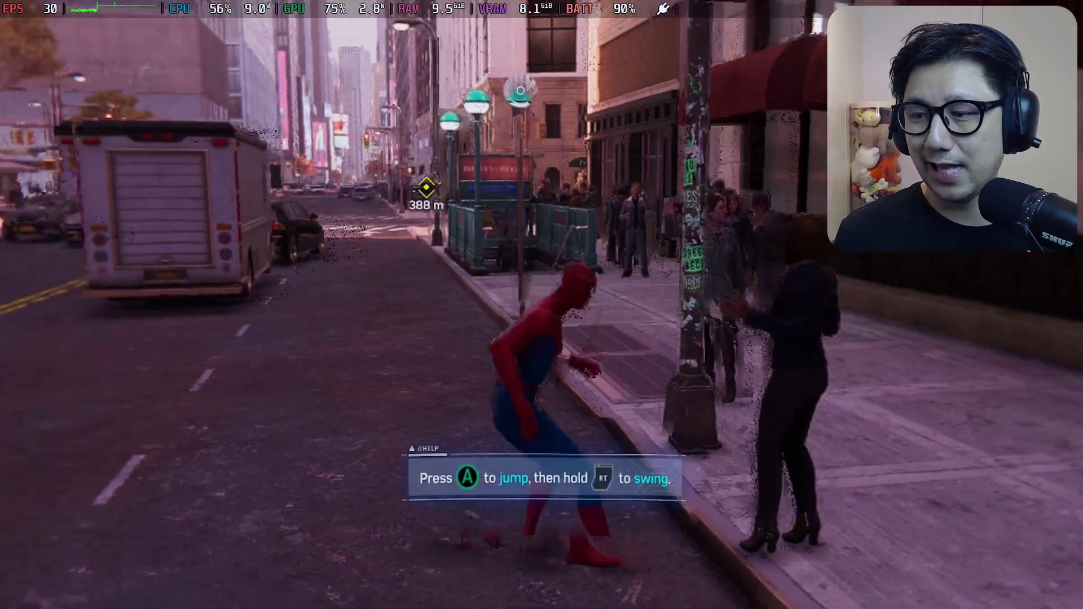
key("w")
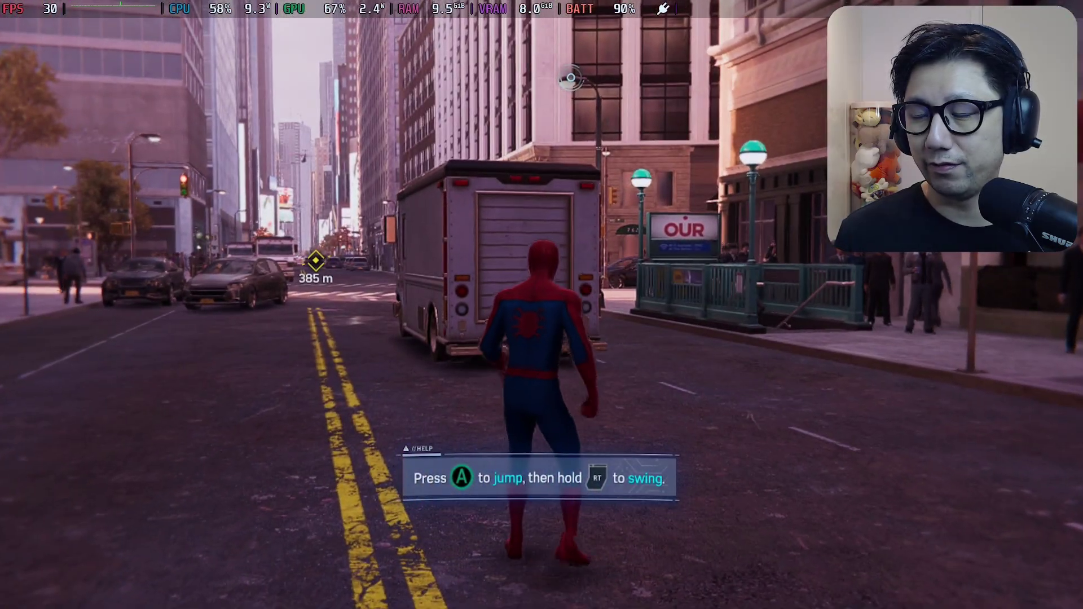
key("a")
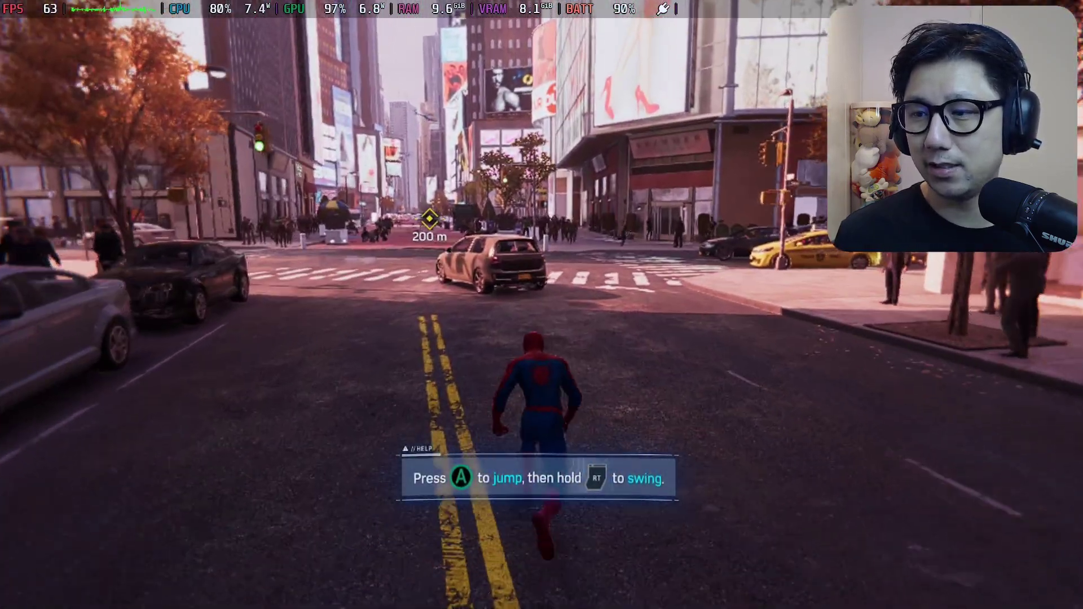
key("Return")
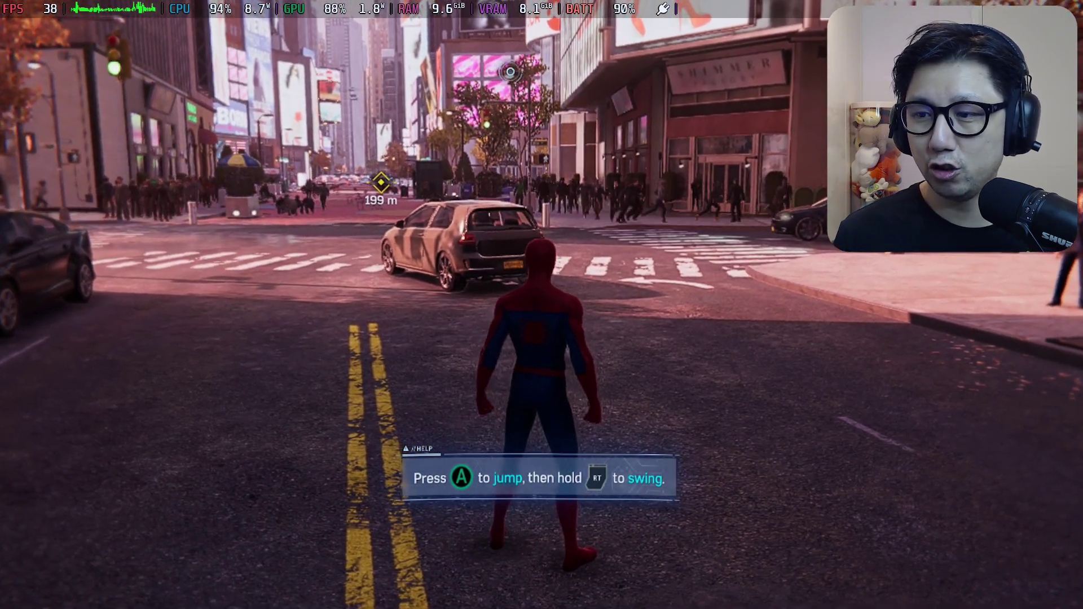
Pause the game and open the graphics settings to review the quality preset
key("Escape")
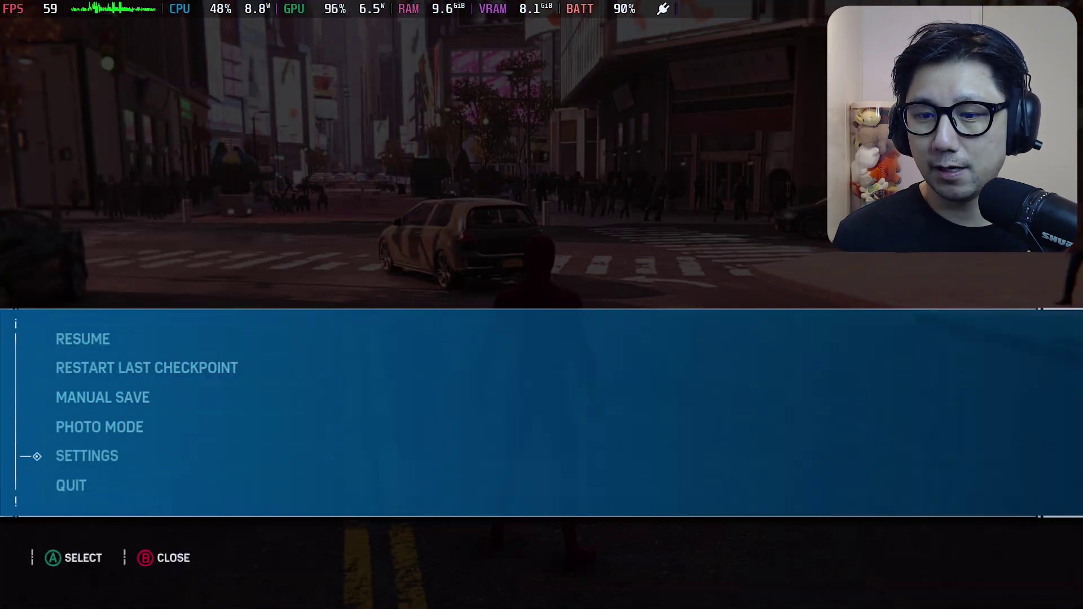
key("Down")
key("Return")
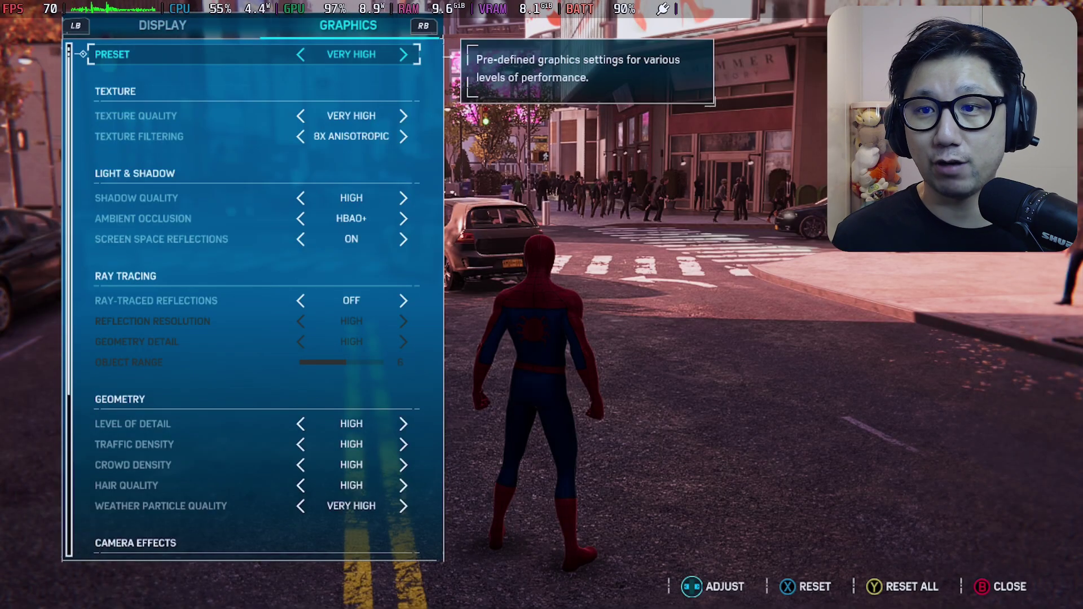
key("Left")
key("Left")
key("Right")
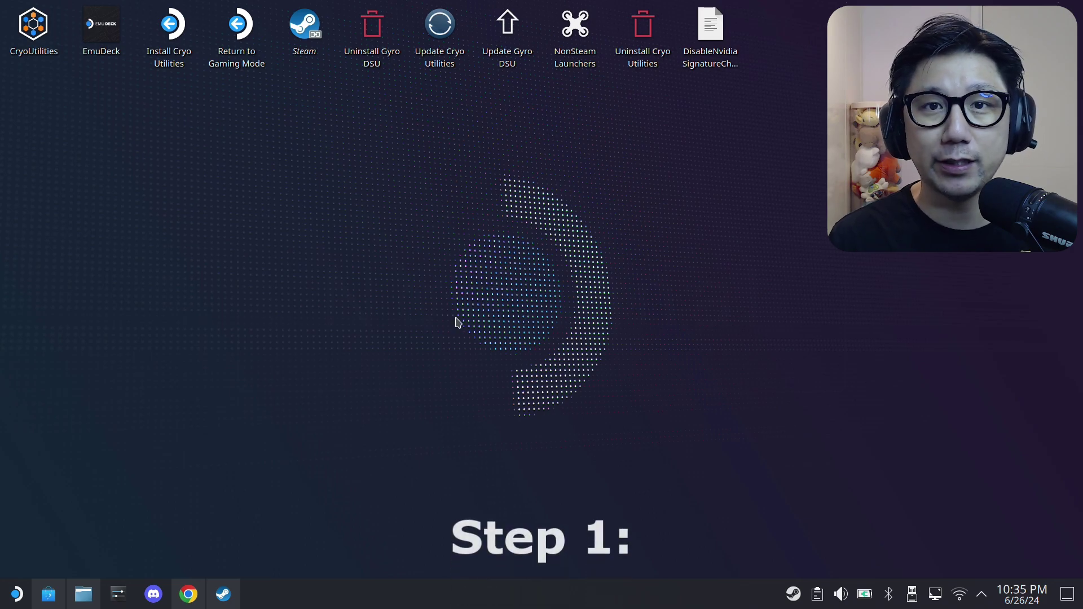
Switch to Dolphin, open the Marvel's Spider-Man Remastered game folder and look through its files
left_click(84, 594)
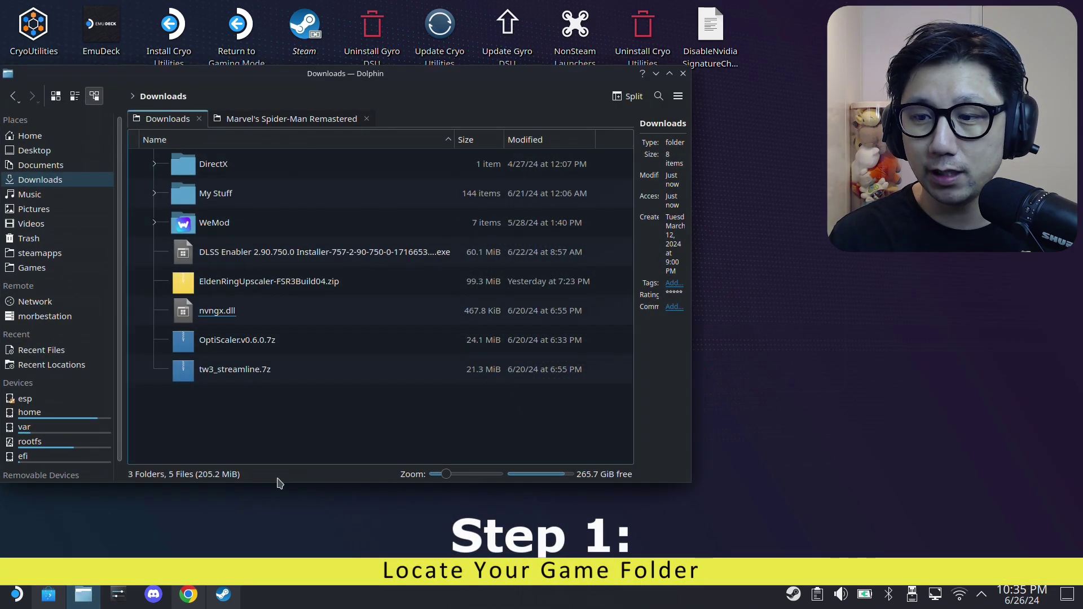
left_click(280, 119)
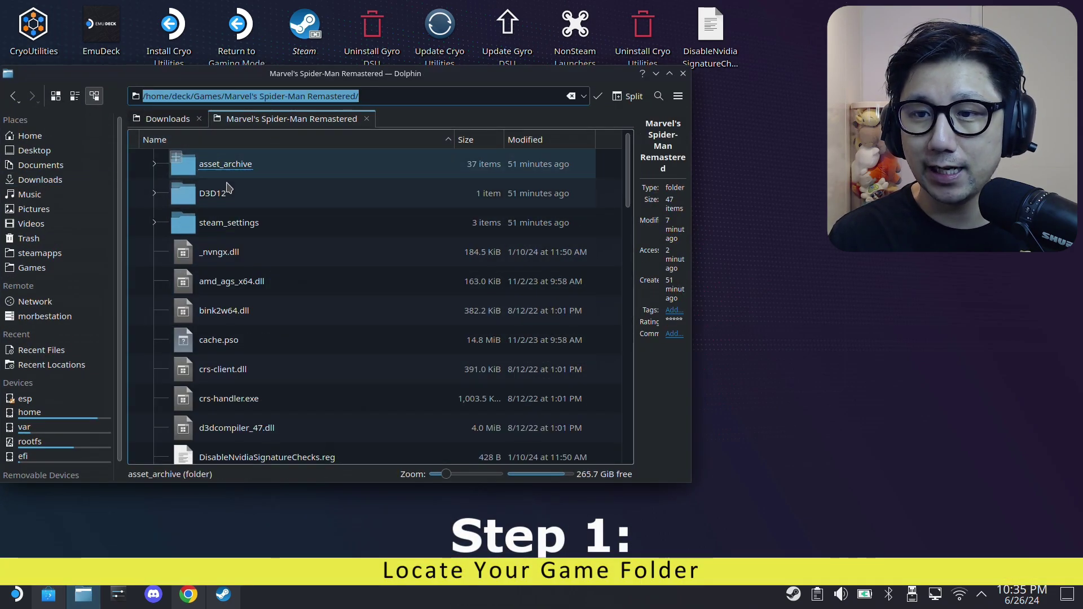
left_click(154, 223)
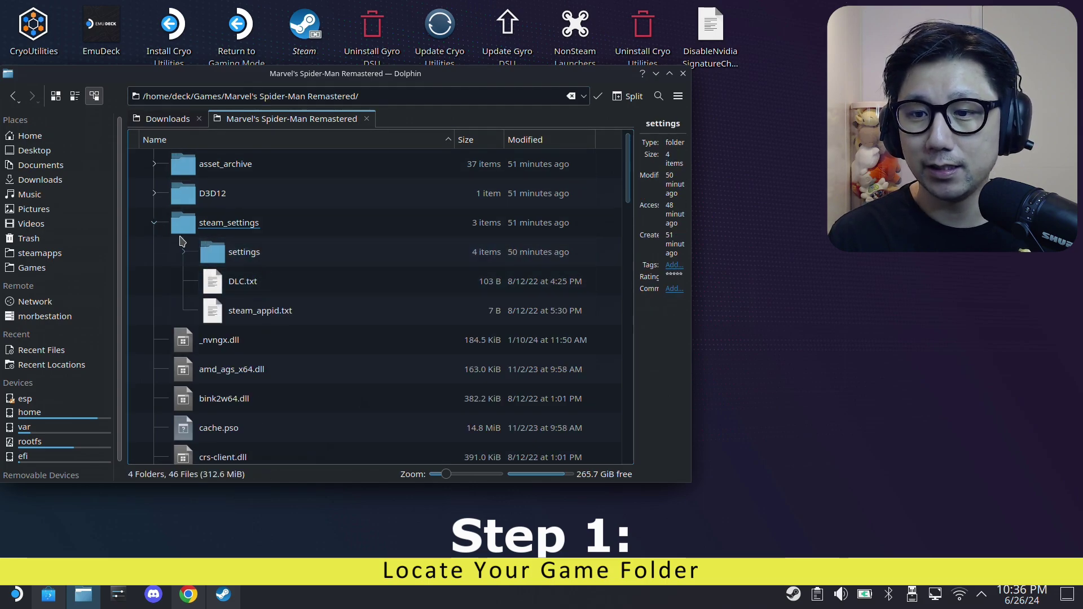
left_click(154, 223)
scroll(305, 293, "down", 10)
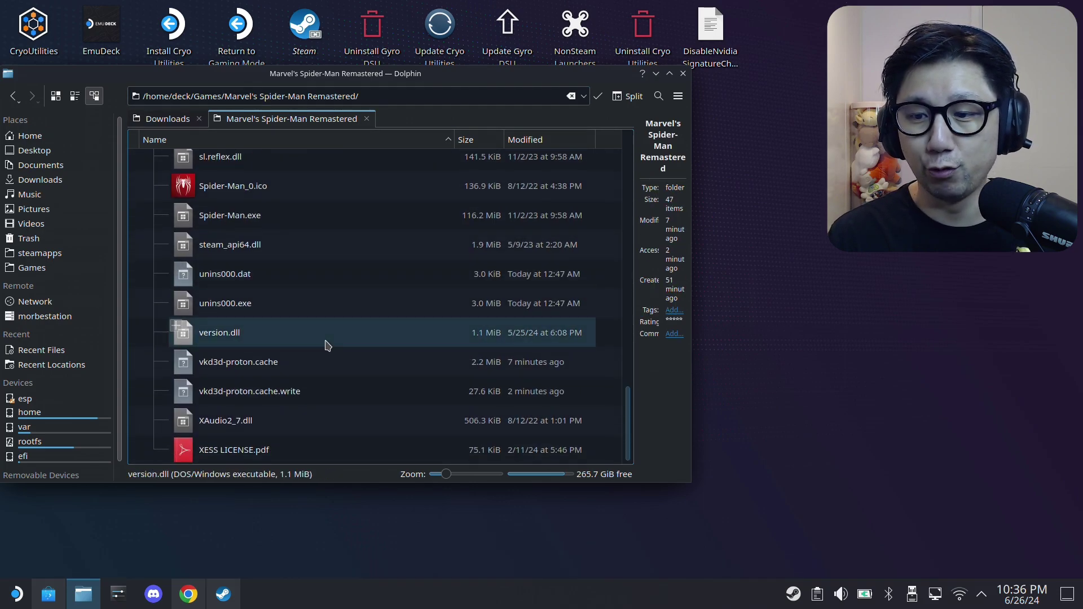
scroll(364, 351, "up", 10)
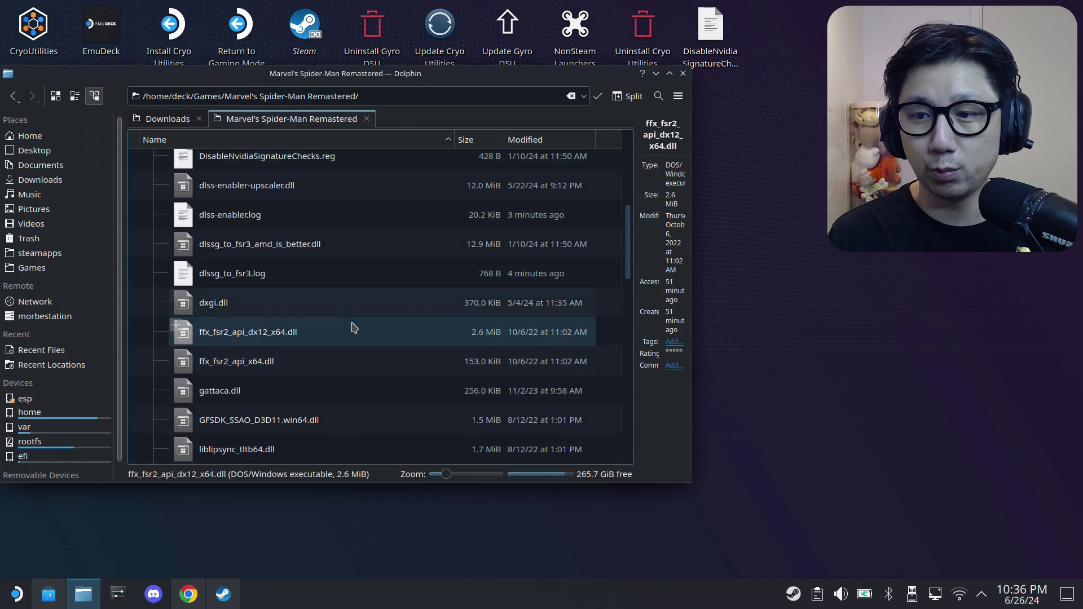
scroll(354, 328, "up", 3)
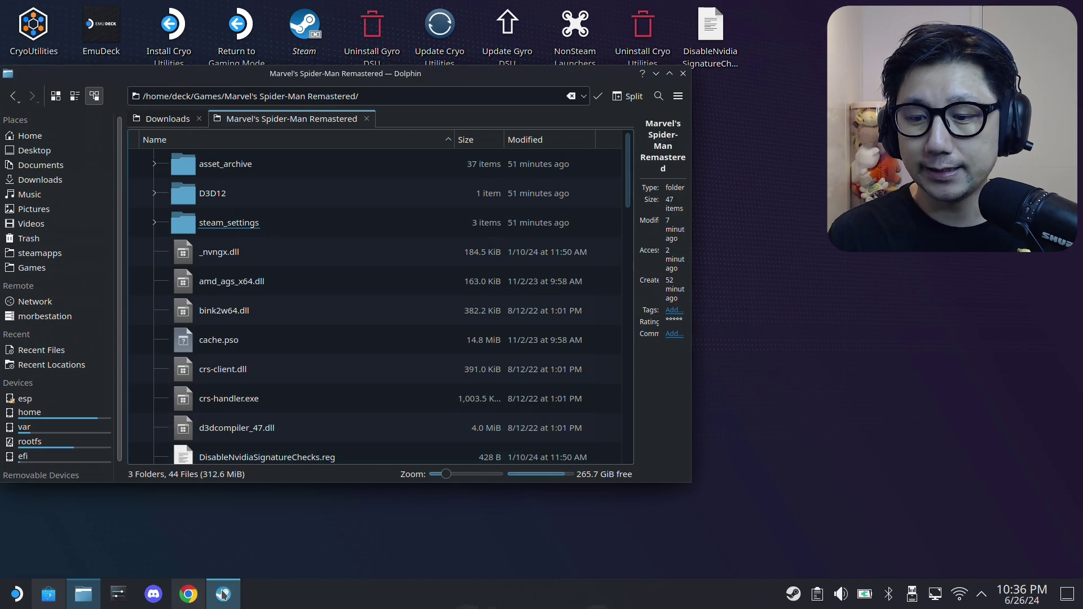
Switch to Chrome and look over the DLSS Enabler mod page on Nexus Mods
left_click(189, 595)
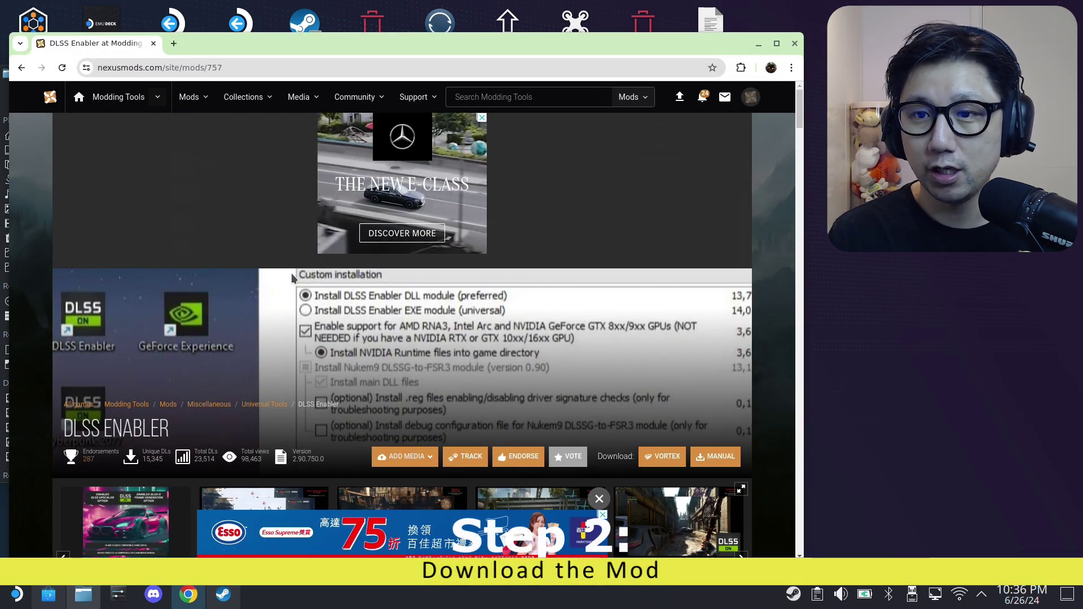
scroll(331, 303, "down", 2)
scroll(331, 295, "down", 2)
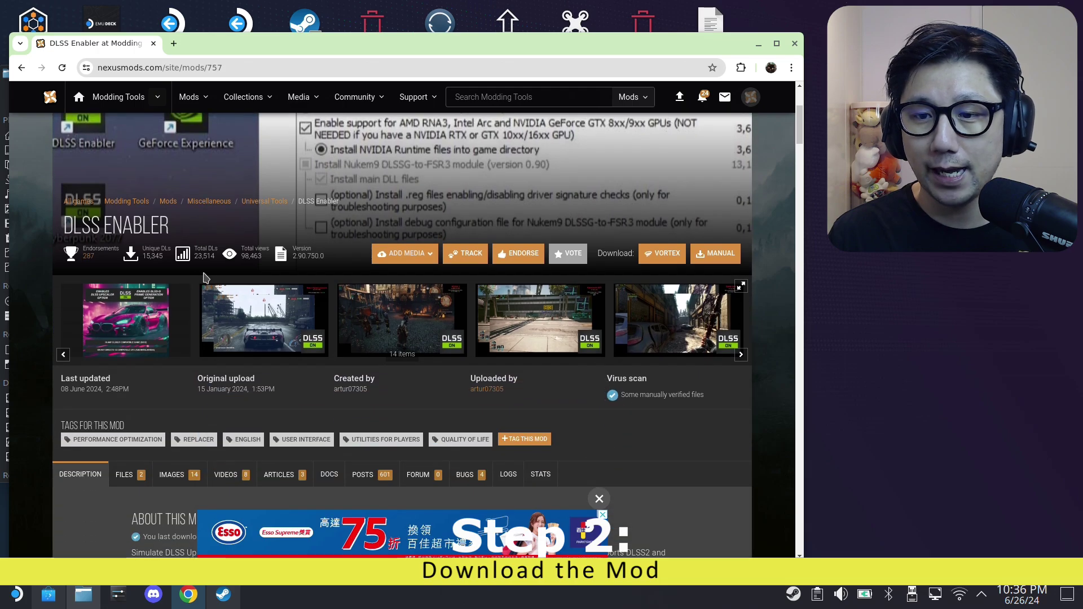
left_click_drag(172, 228, 55, 228)
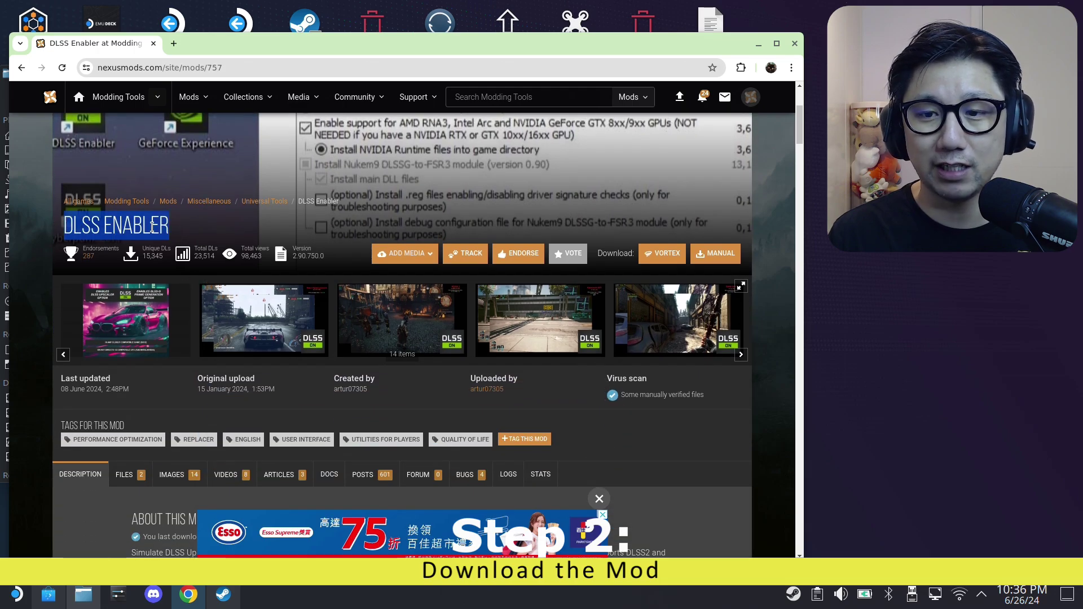
scroll(198, 242, "down", 3)
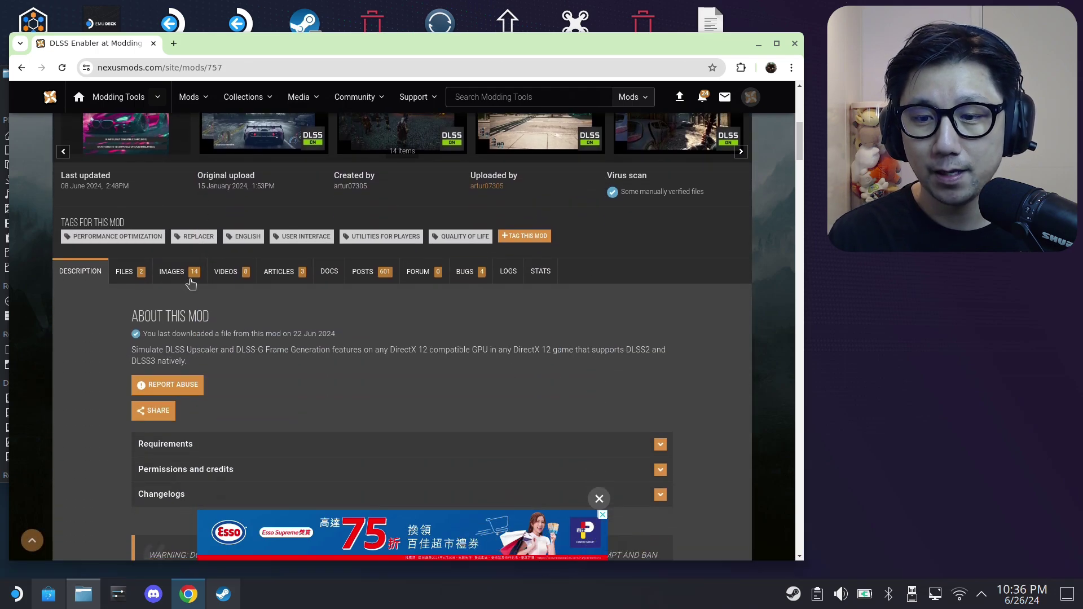
Request the manual download of the DLSS Enabler 2.90.750.0 Installer and continue past the additional files notice to the download type choices
left_click(127, 272)
scroll(310, 265, "down", 4)
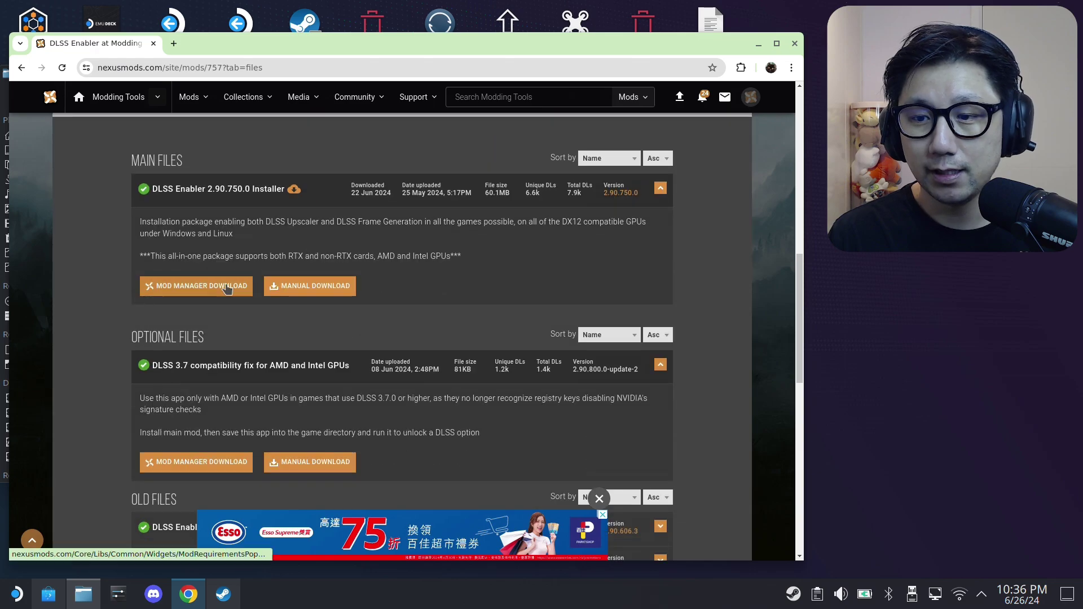
left_click(307, 288)
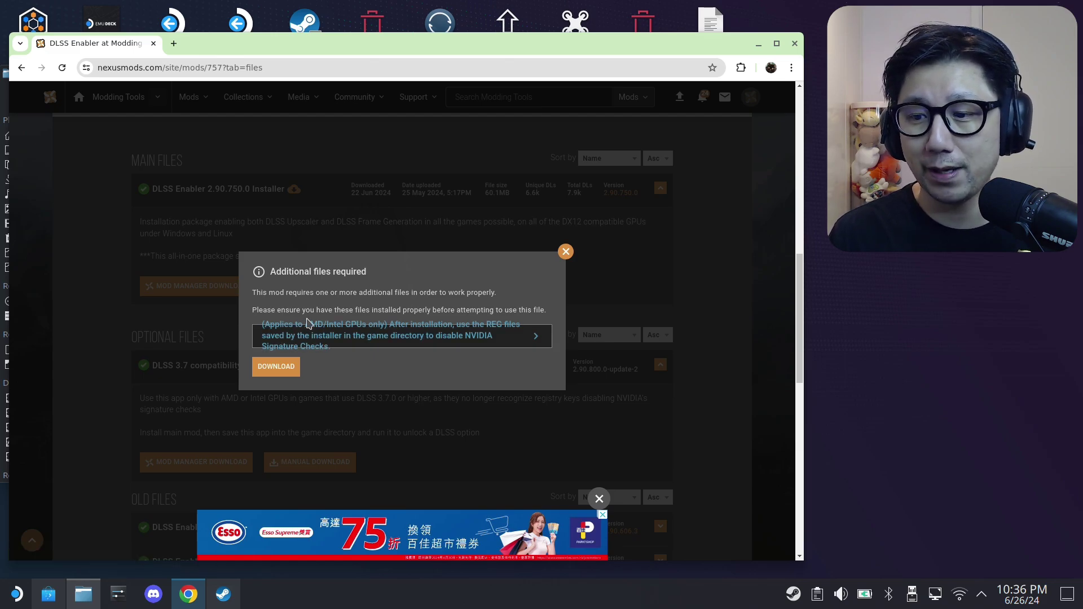
left_click(279, 368)
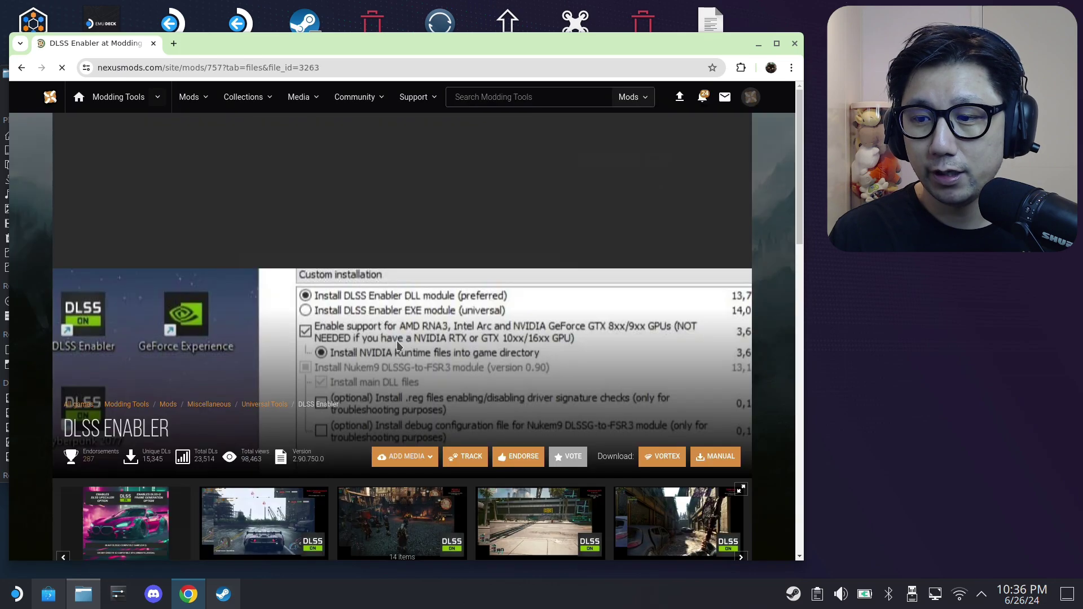
scroll(417, 328, "down", 3)
scroll(430, 321, "up", 3)
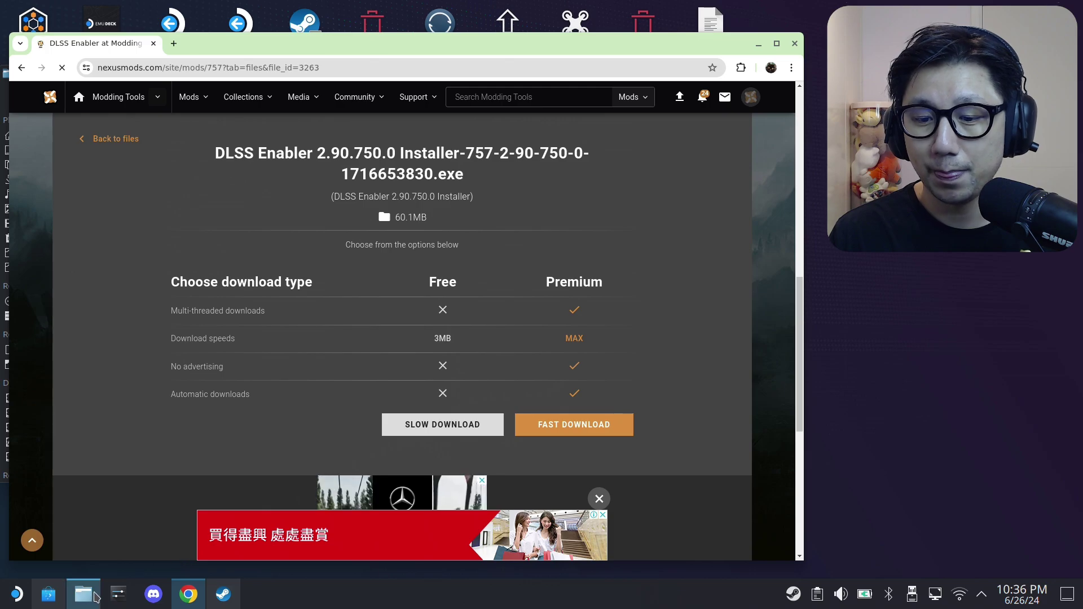
Switch to Dolphin and select the DLSS Enabler 2.90.750.0 installer in the Downloads folder
left_click(84, 595)
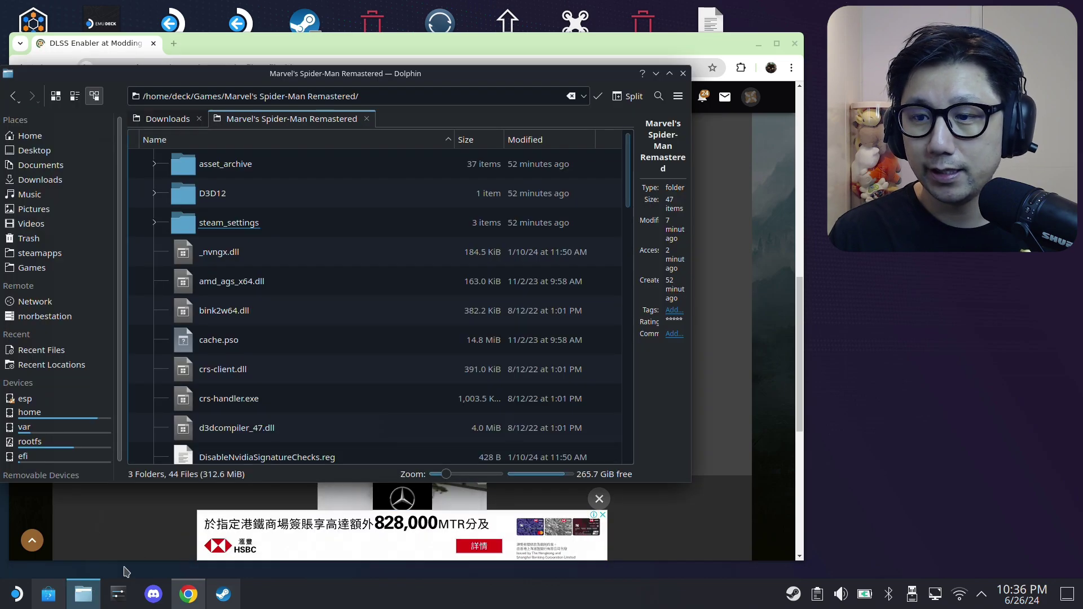
left_click(166, 119)
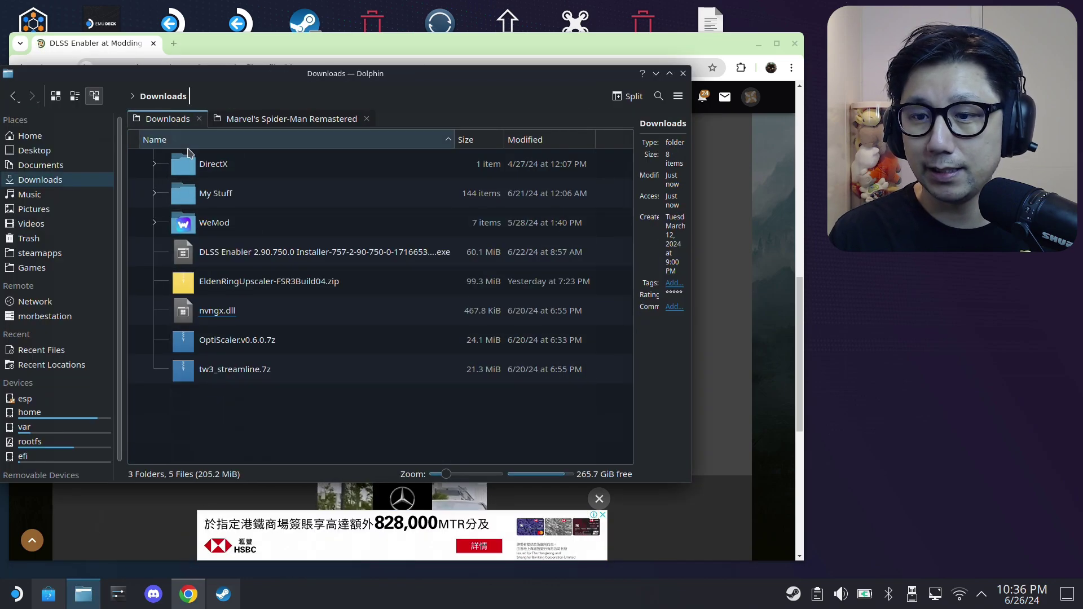
left_click(269, 259)
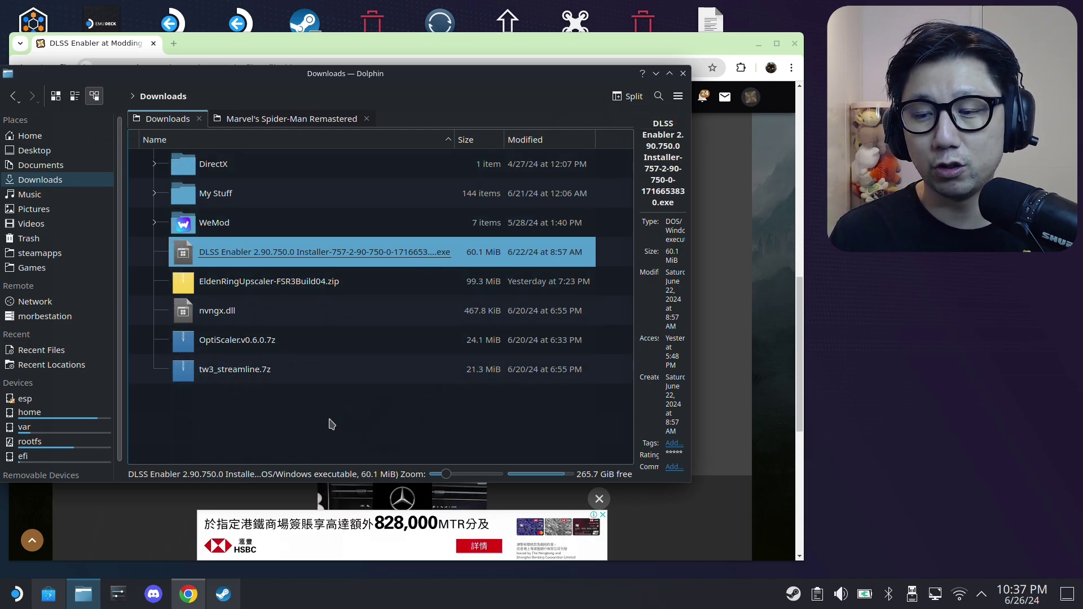
Create a folder named "dlss enabler" in Downloads and open it
right_click(291, 421)
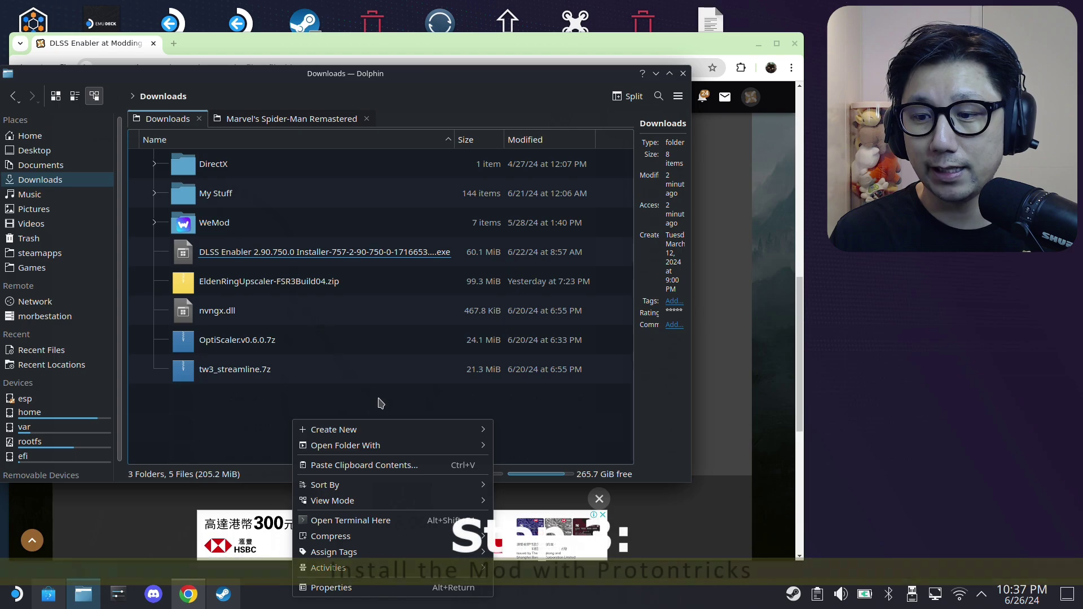
mouse_move(438, 432)
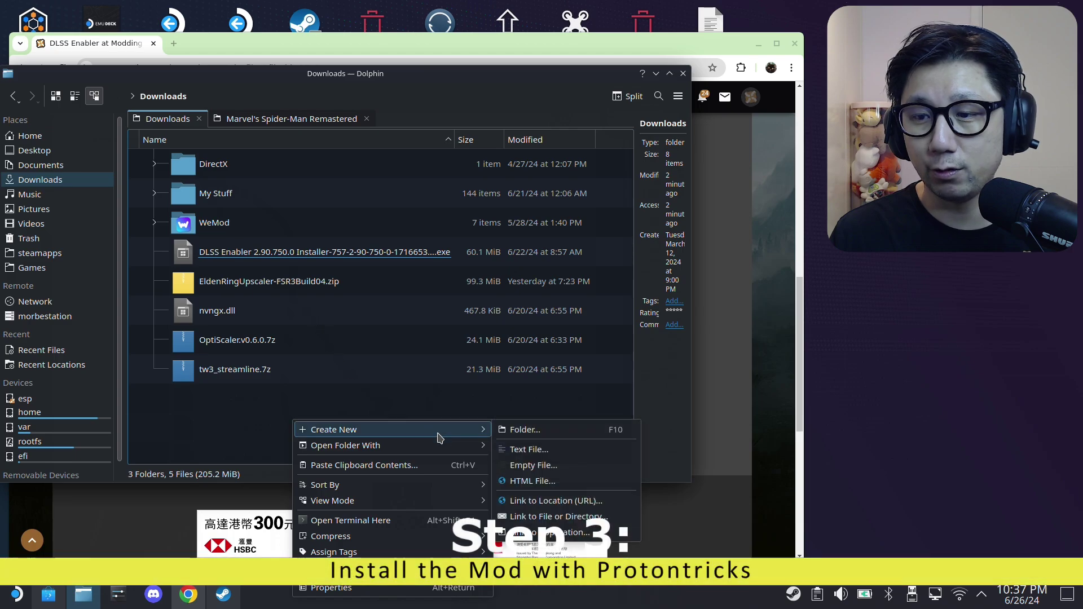
left_click(523, 430)
type("d")
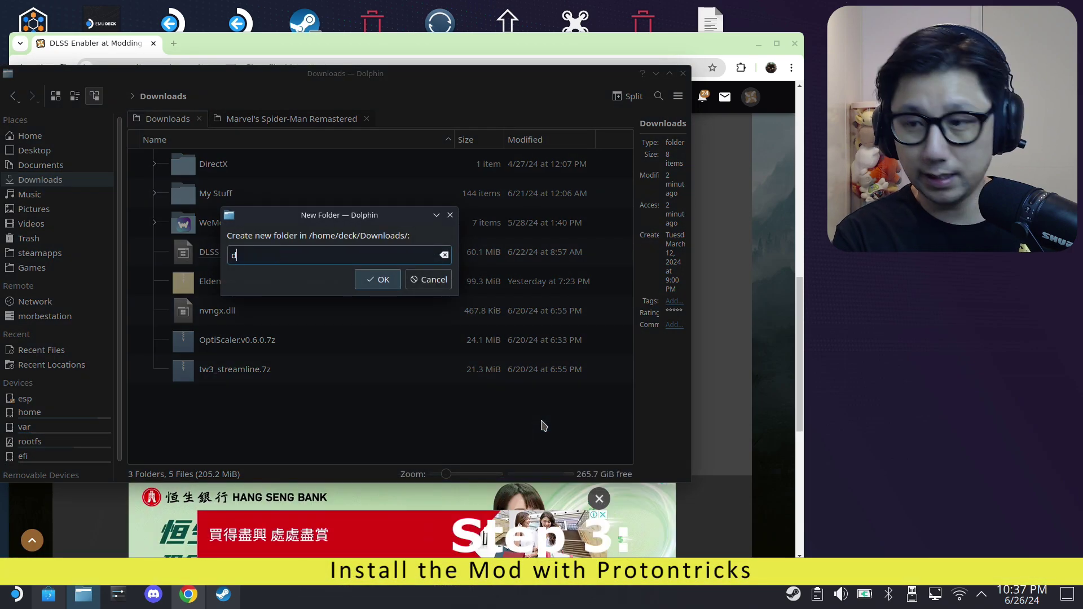
type("lss enabler")
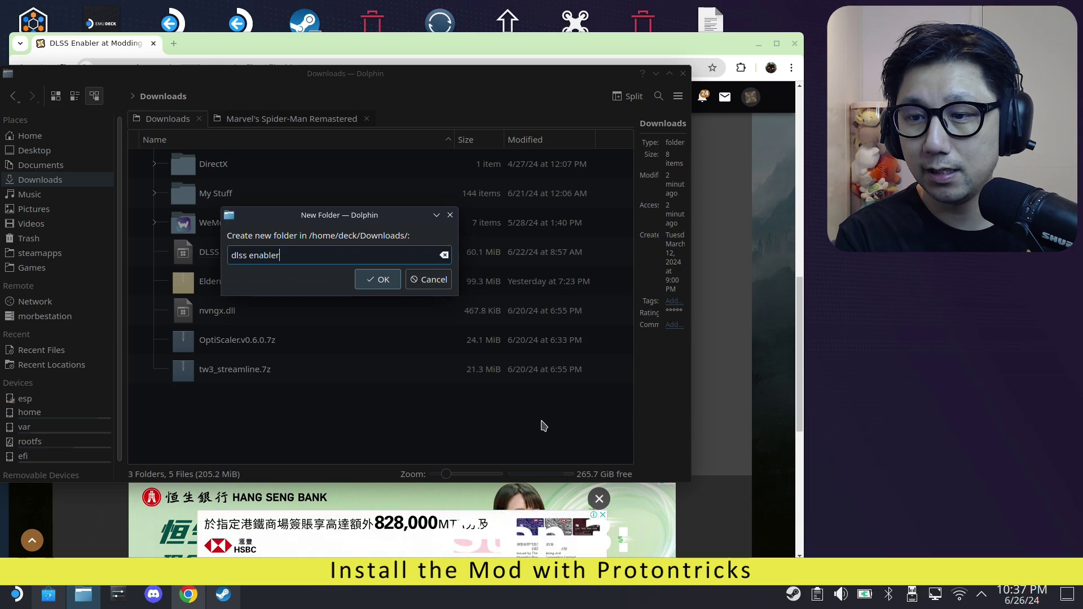
key("Return")
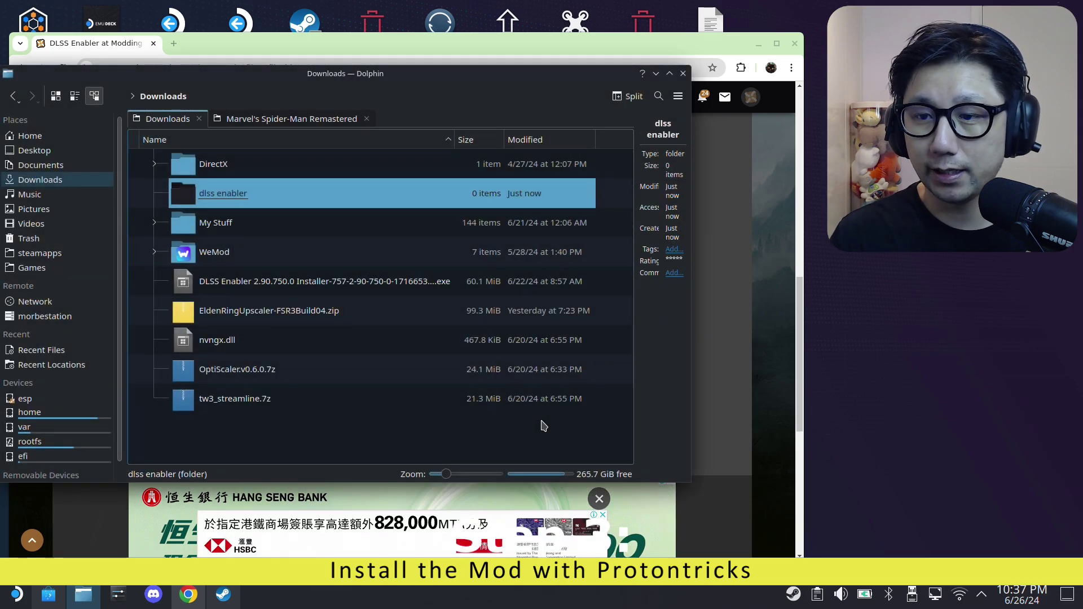
double_click(227, 192)
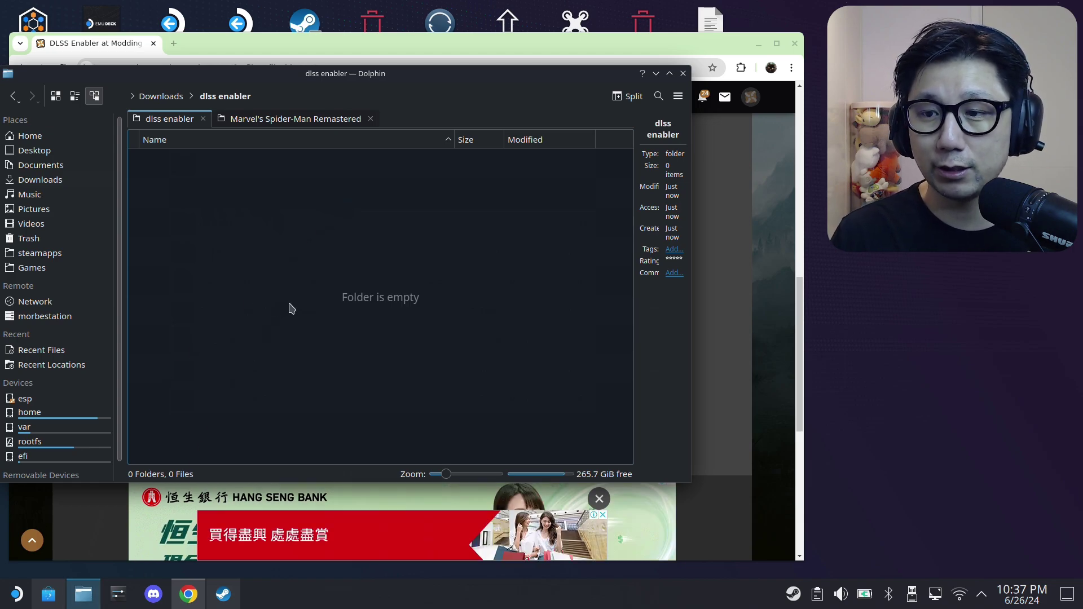
Switch to Discover, search for "protontricks" and launch Protontricks from its app page
left_click(54, 599)
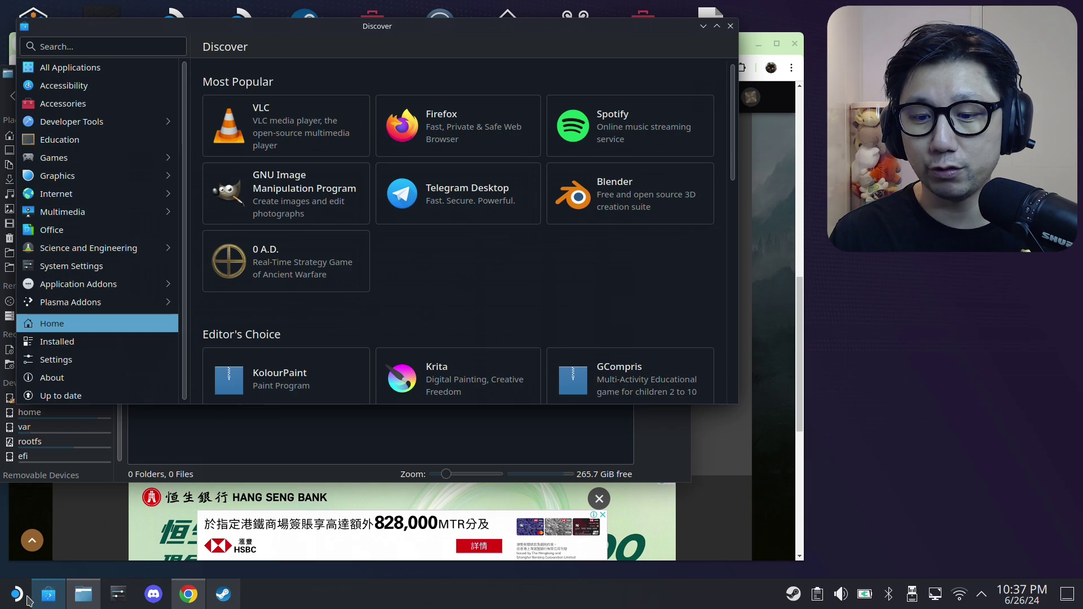
mouse_move(50, 605)
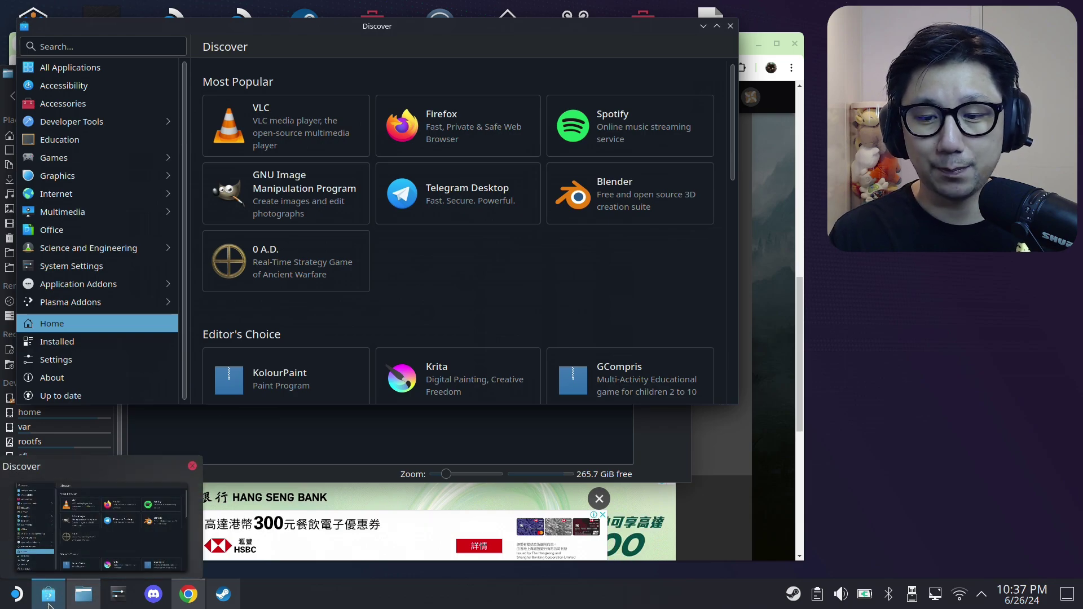
left_click(164, 47)
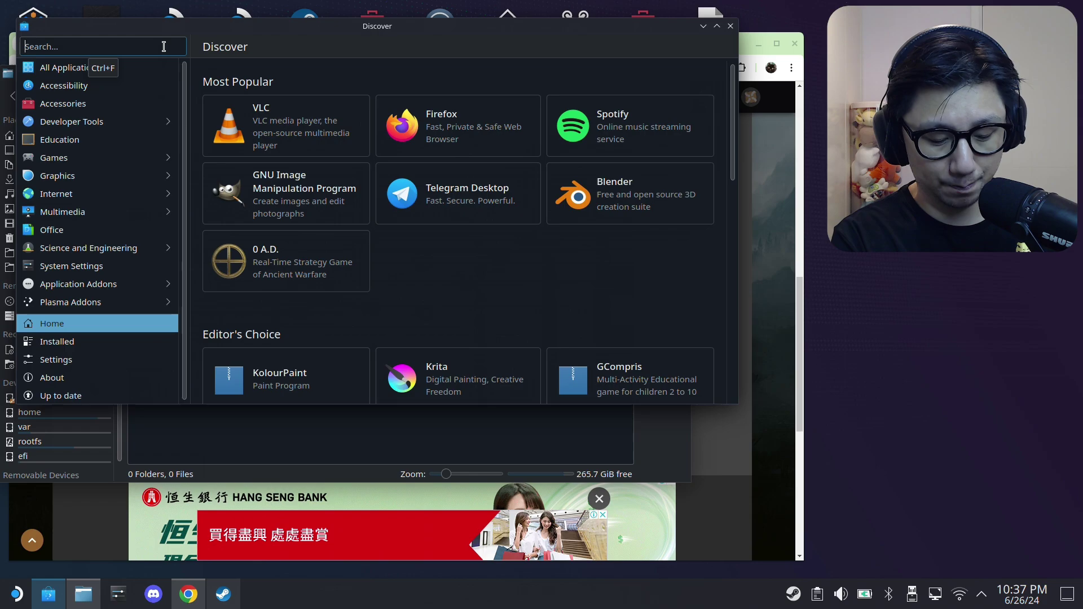
type("protontricks")
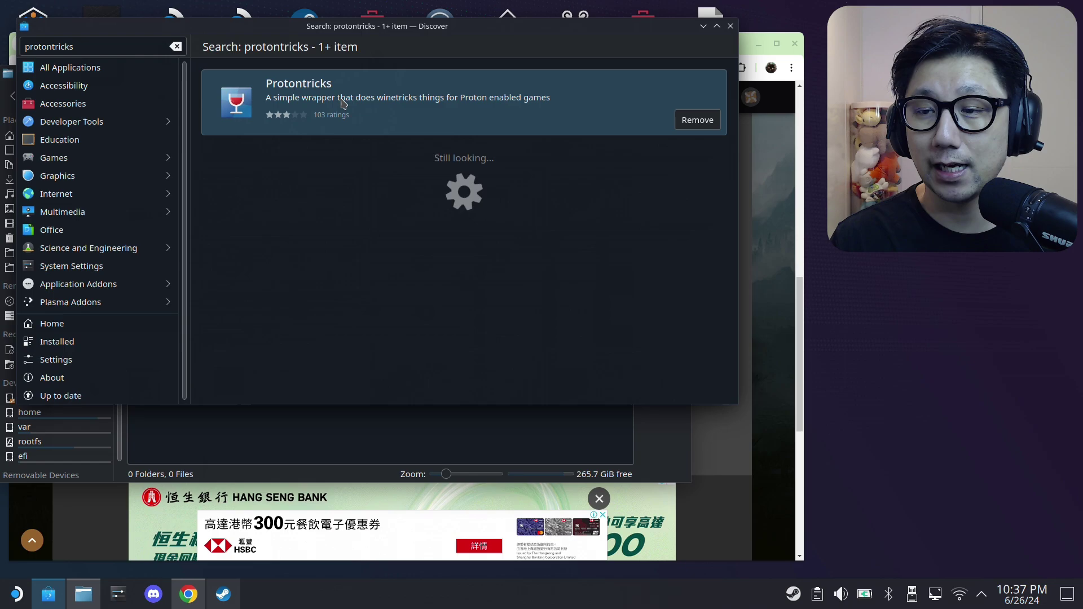
left_click(400, 117)
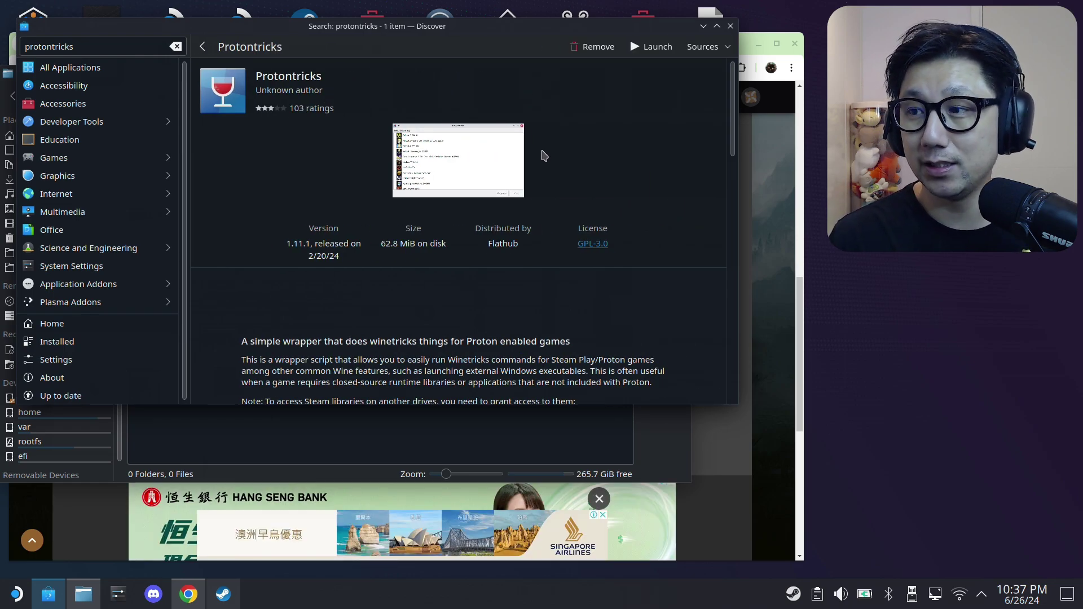
left_click(653, 45)
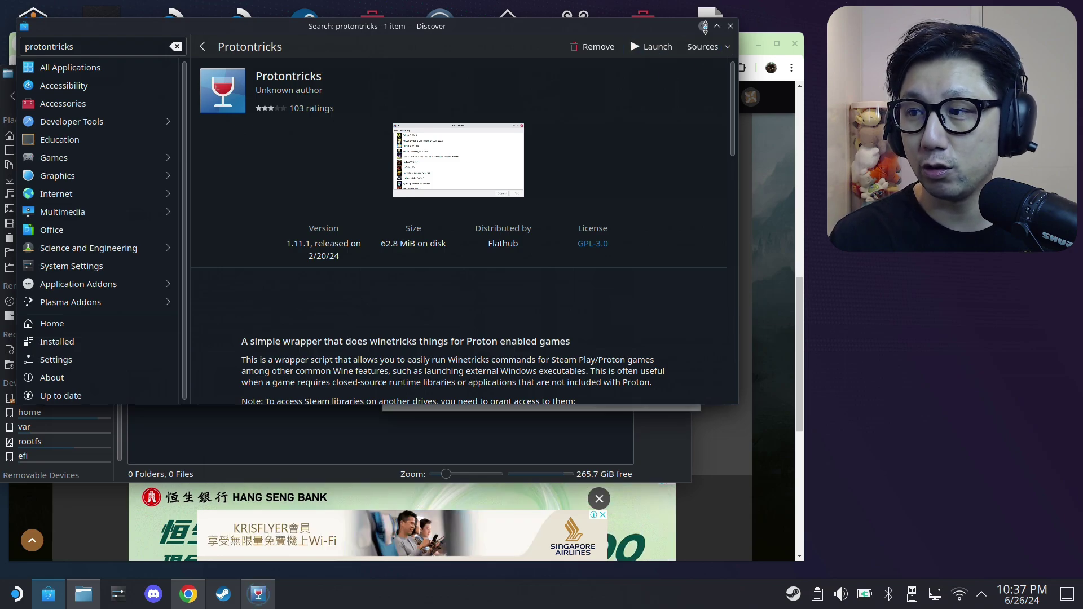
Minimize the Discover and Chrome windows and choose the Marvel's Spider-Man Remastered non-Steam shortcut as the Protontricks app
left_click(704, 26)
left_click(758, 44)
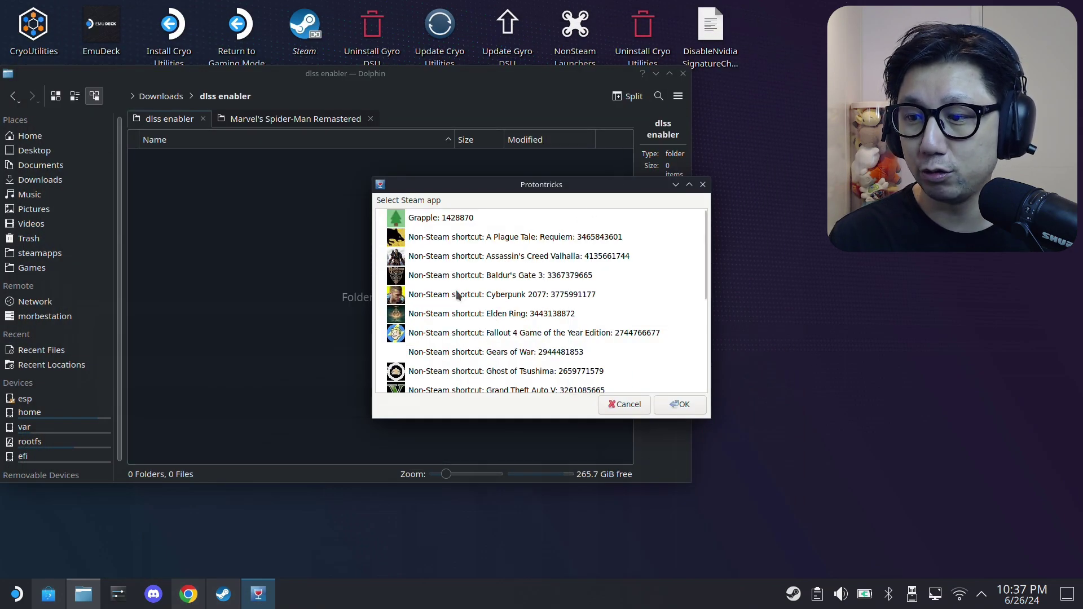
scroll(531, 282, "down", 3)
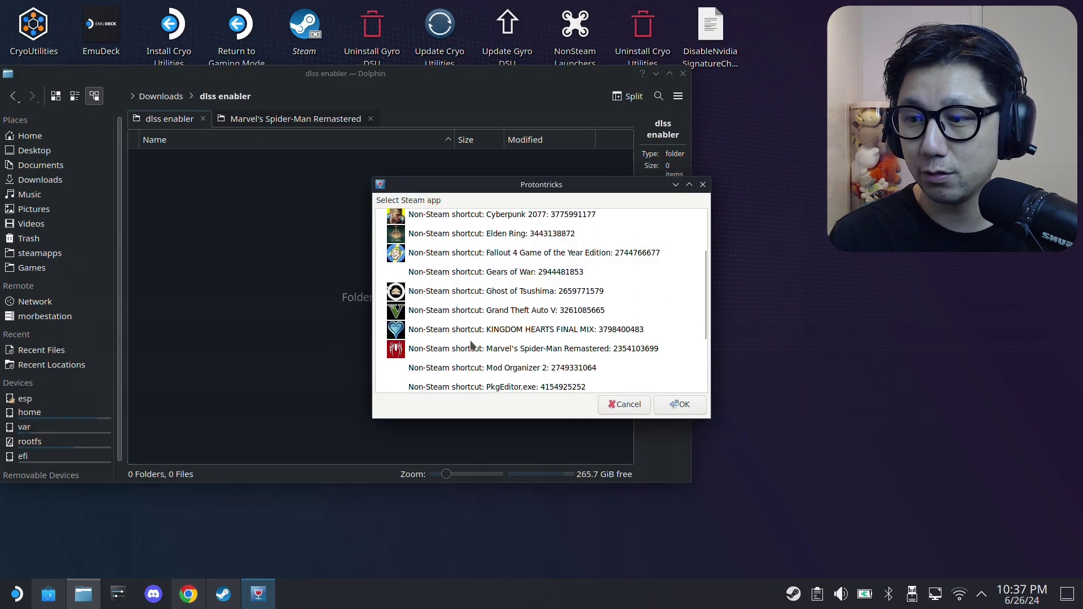
scroll(473, 346, "down", 1)
left_click(441, 327)
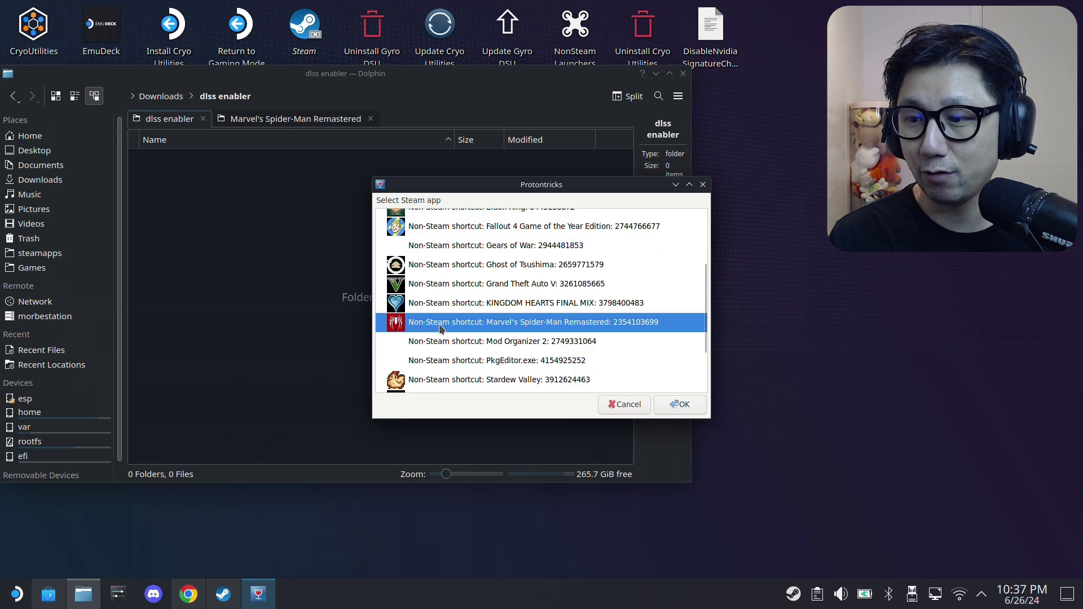
double_click(536, 326)
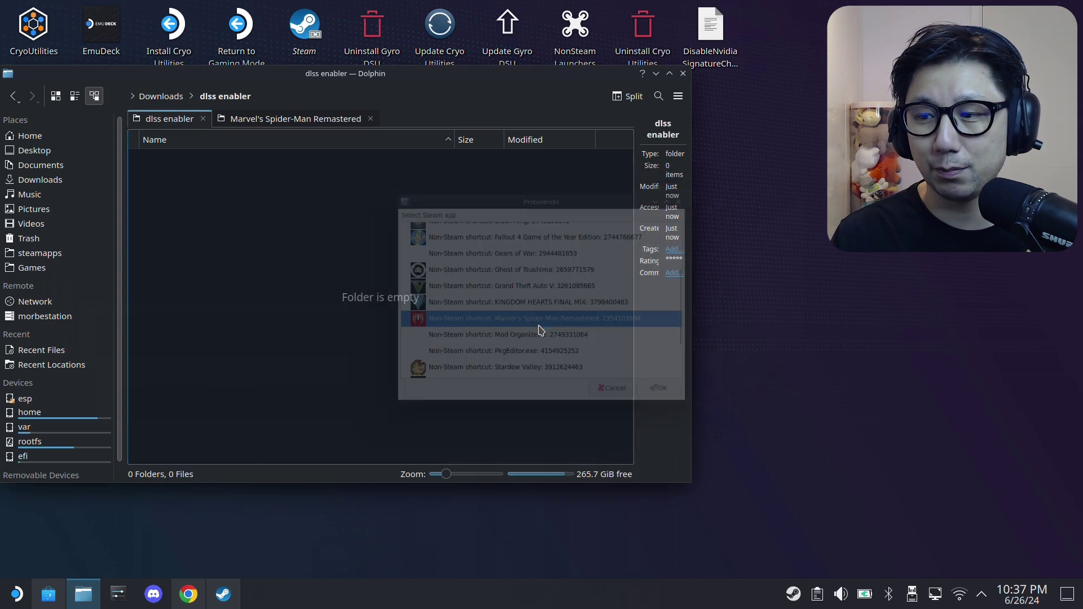
left_click(656, 74)
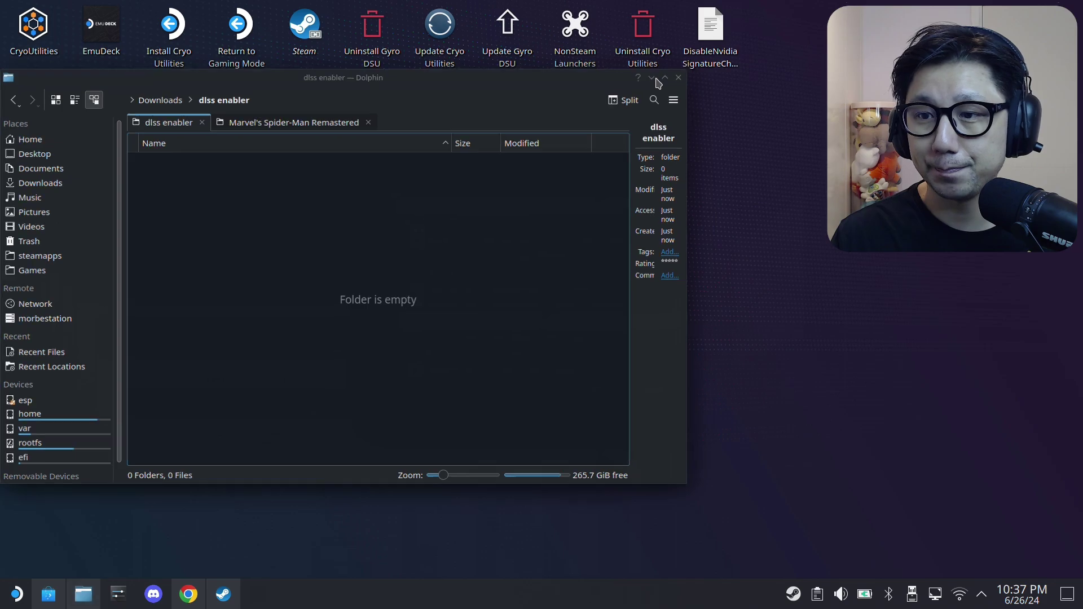
left_click(83, 594)
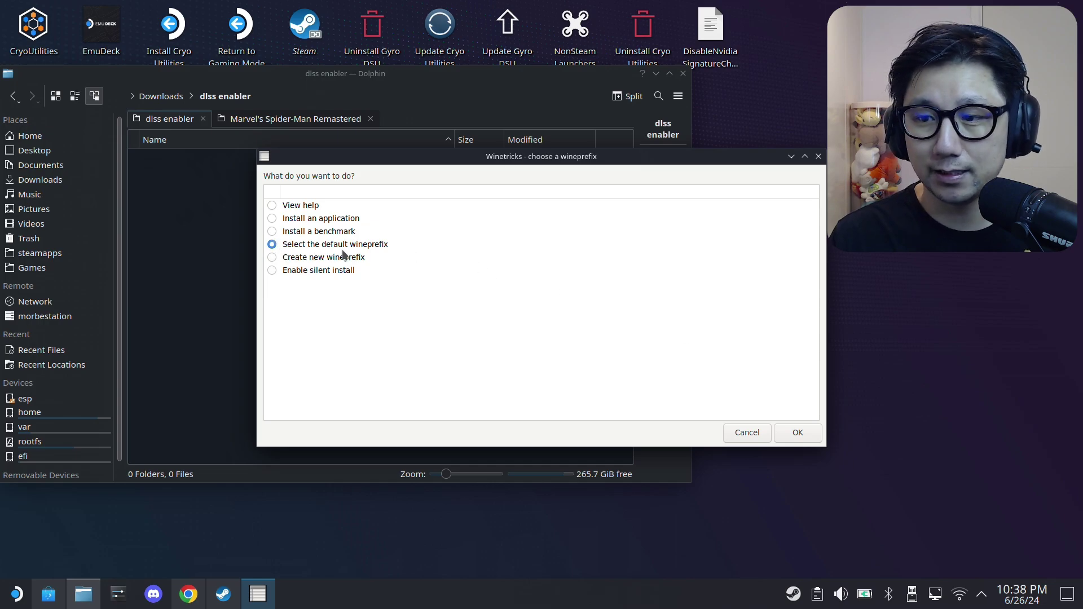
Select the default wineprefix in Winetricks and run its uninstaller
left_click(798, 433)
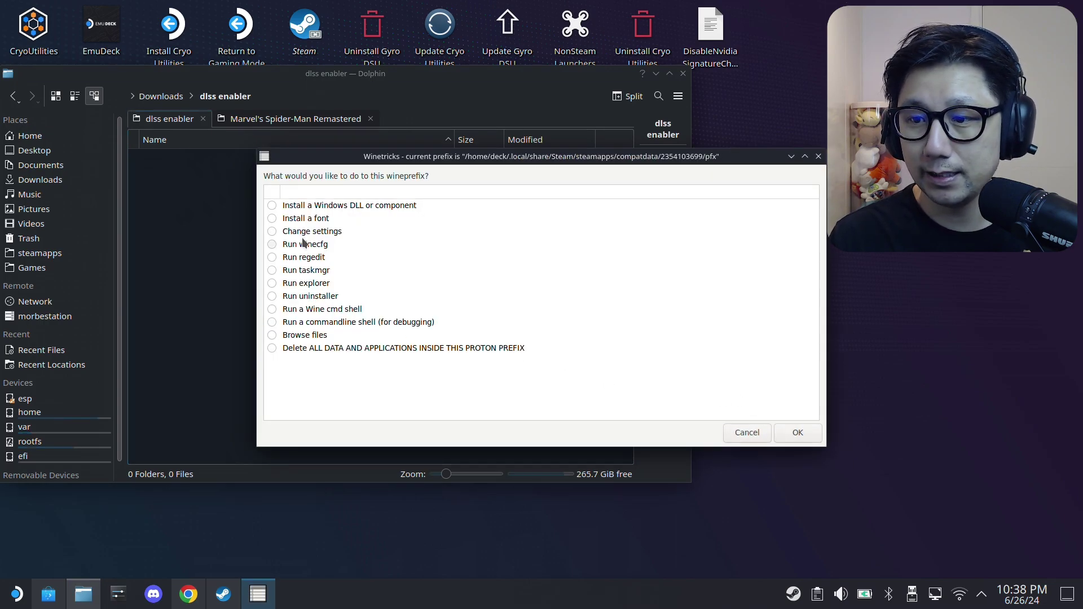
left_click(283, 299)
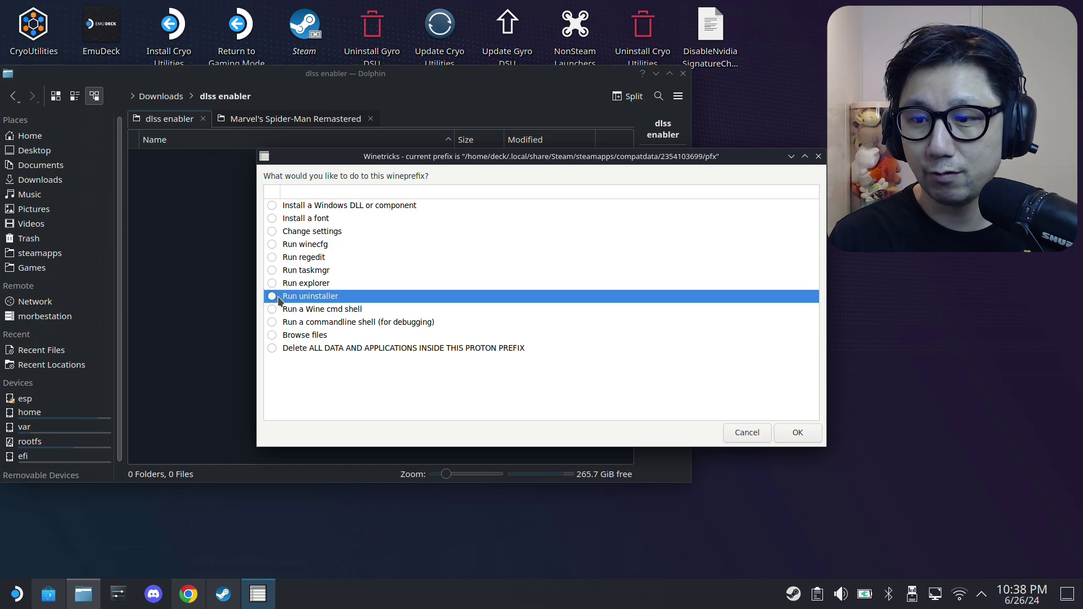
left_click(793, 427)
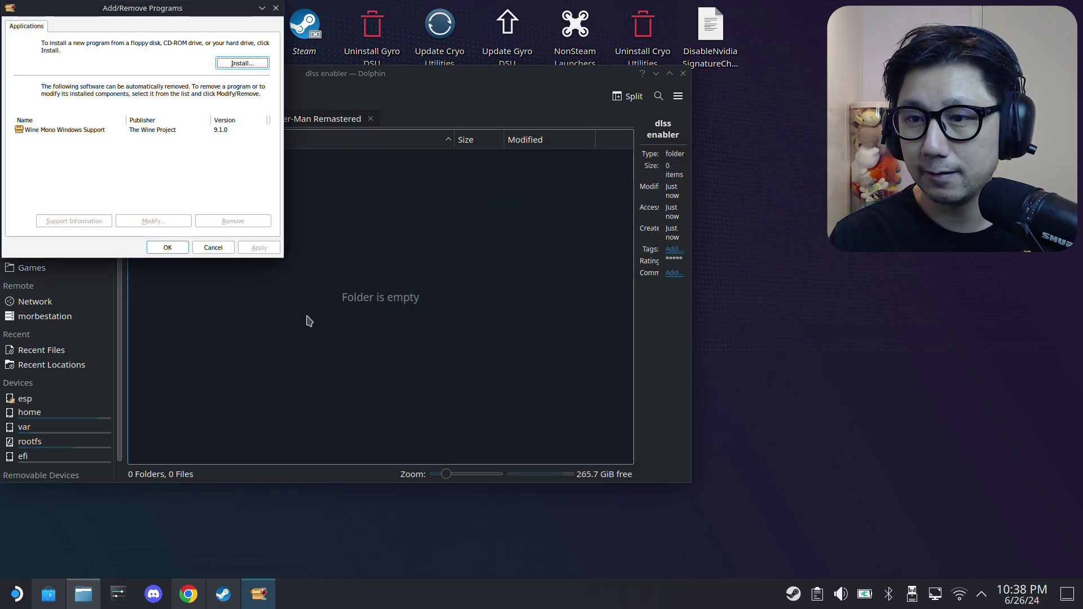
Start a new program installation using the DLSS Enabler 2.90.750.0 installer from the Downloads folder
left_click(230, 63)
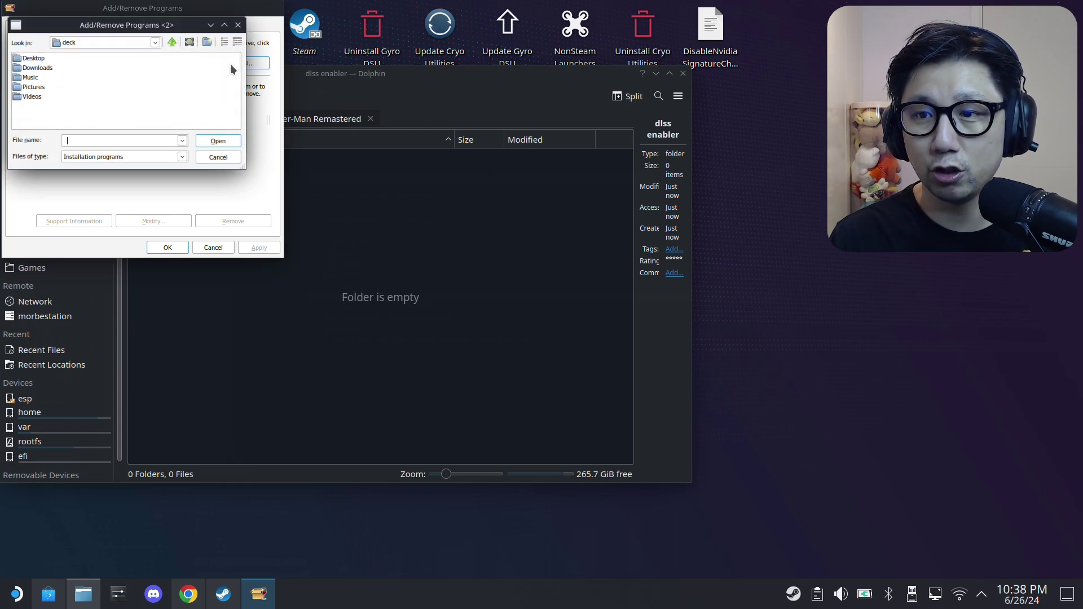
double_click(43, 66)
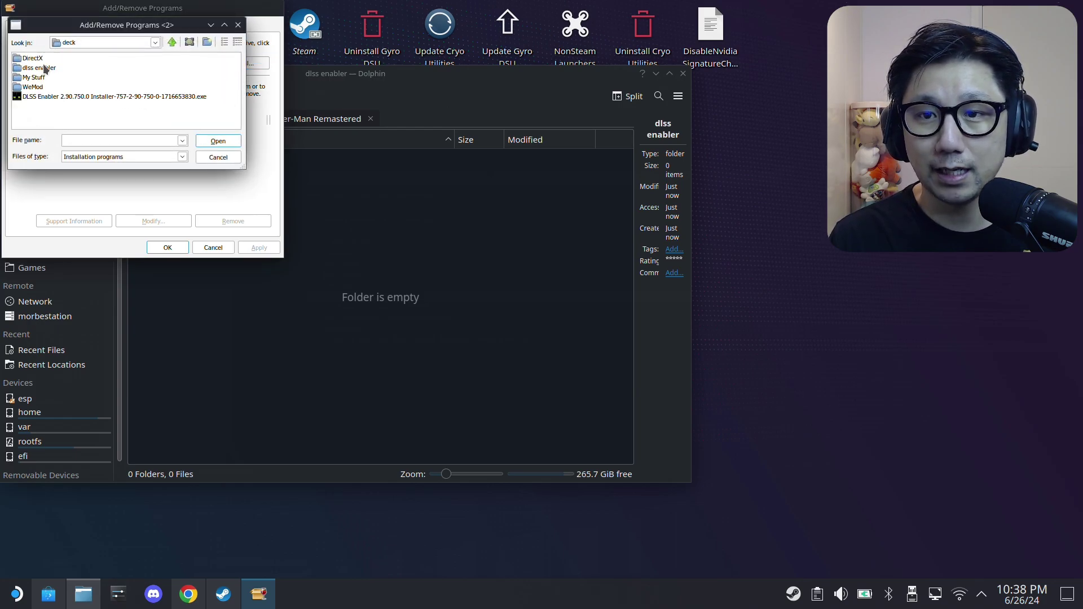
left_click(54, 96)
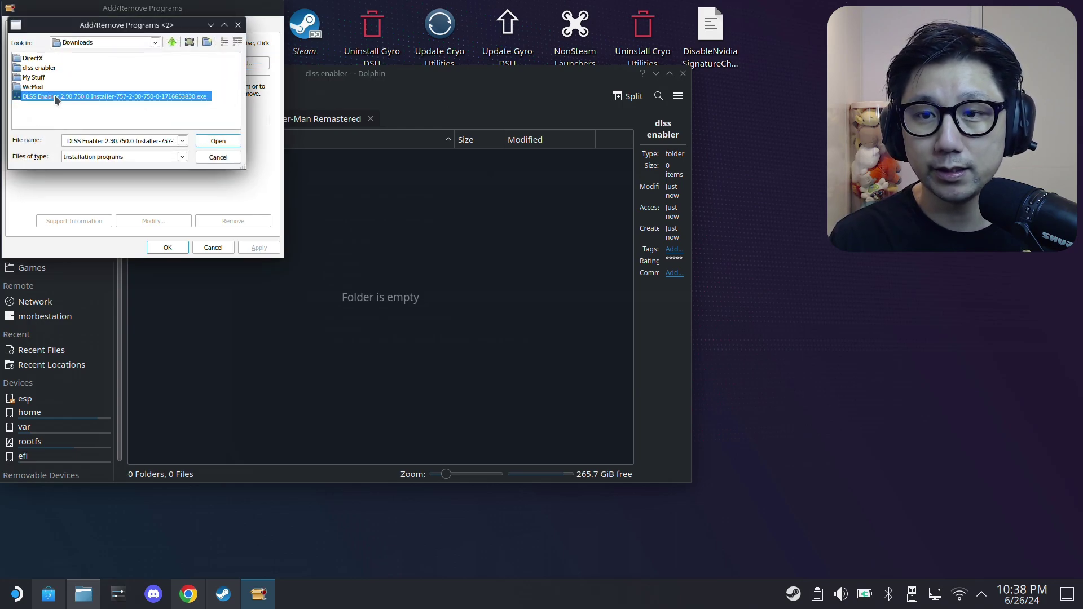
double_click(178, 96)
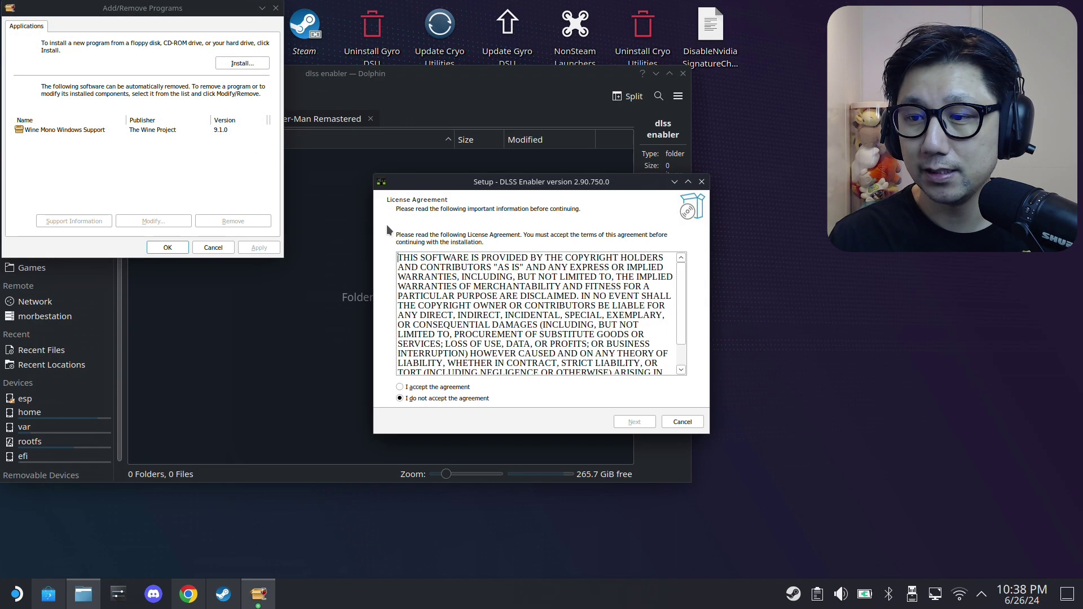
Accept the DLSS Enabler license agreement and continue past the information page to the destination choice
left_click(441, 388)
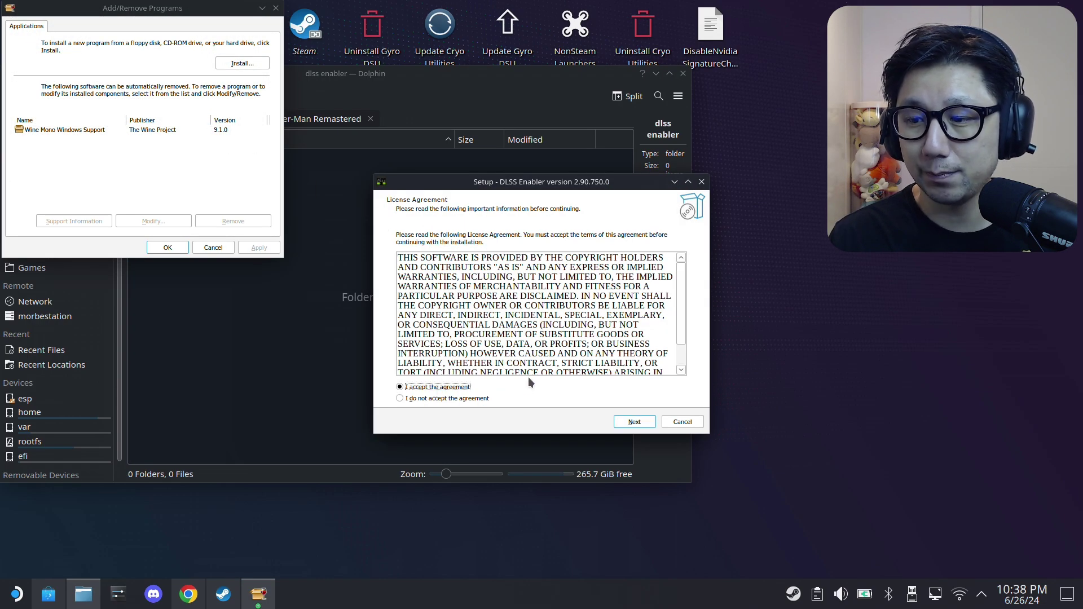
left_click(634, 421)
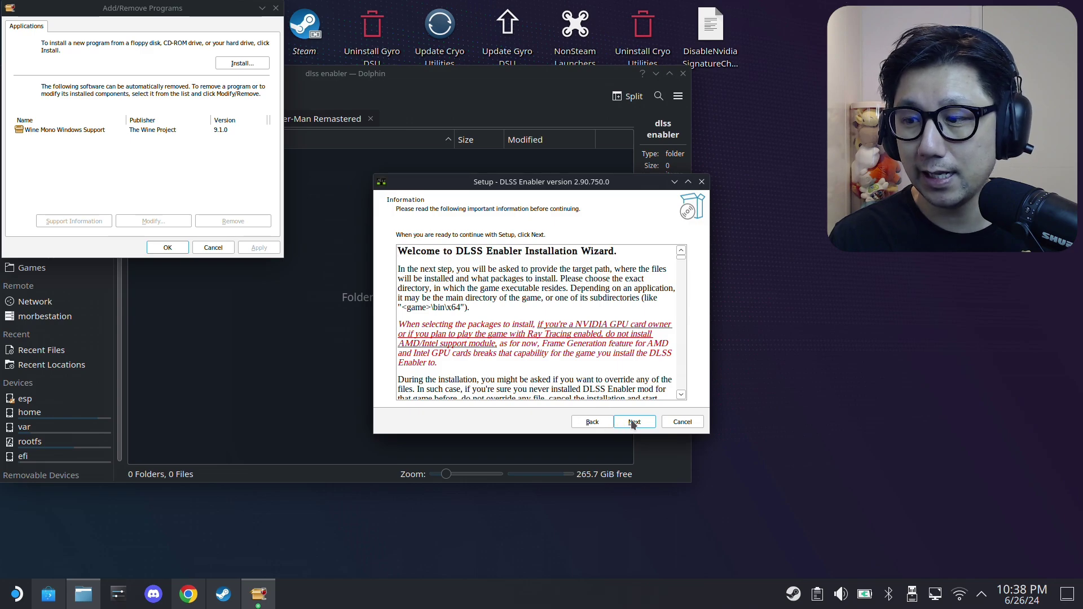
left_click(632, 422)
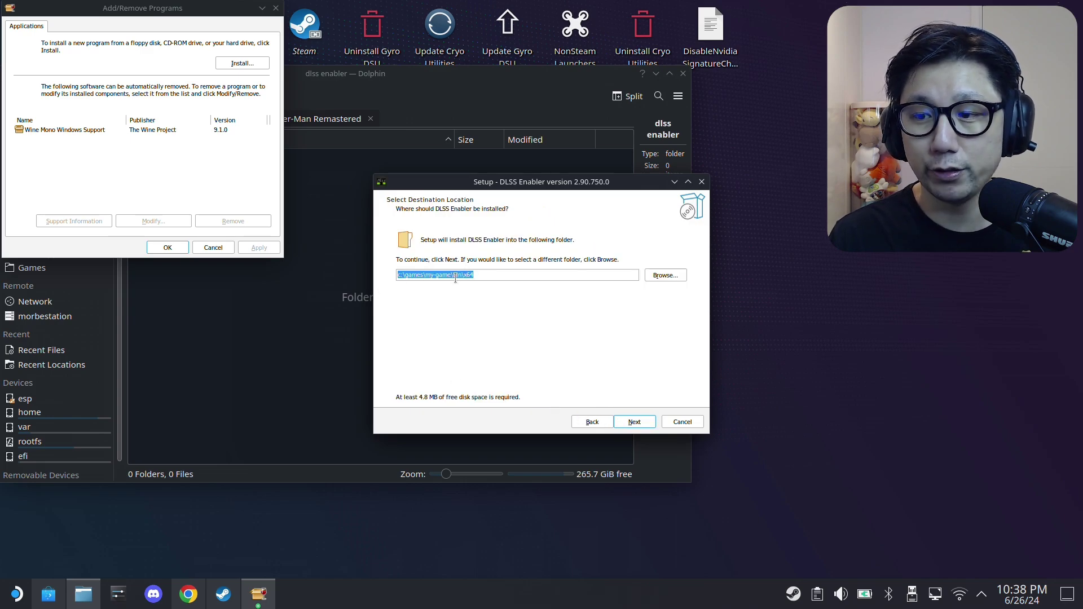
Set the DLSS Enabler install destination to Z:\home\deck\Downloads\dlss enabler and continue to the component selection
left_click(321, 334)
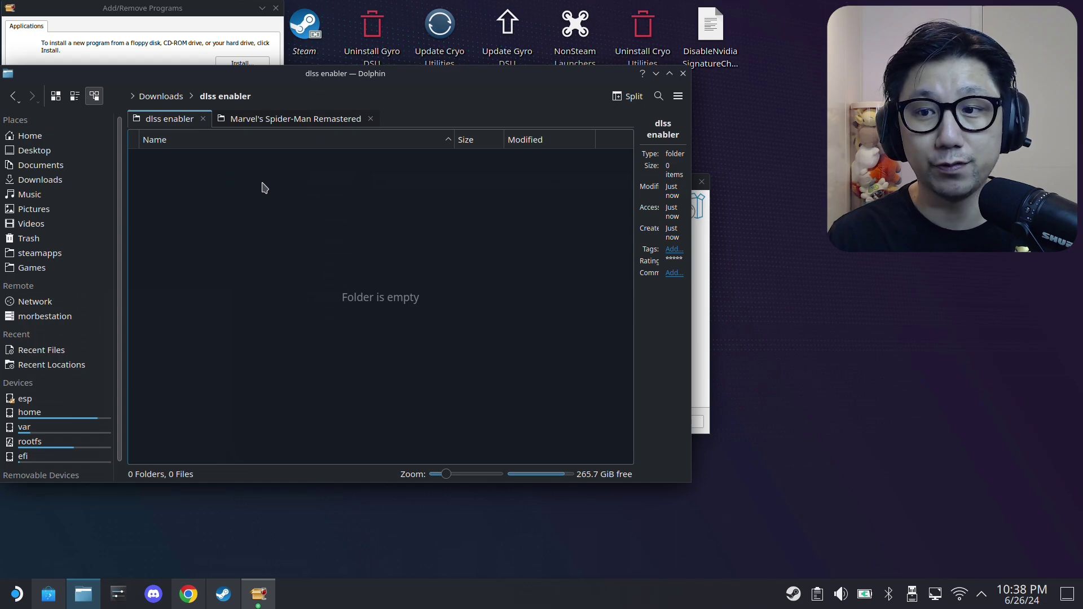
left_click(707, 373)
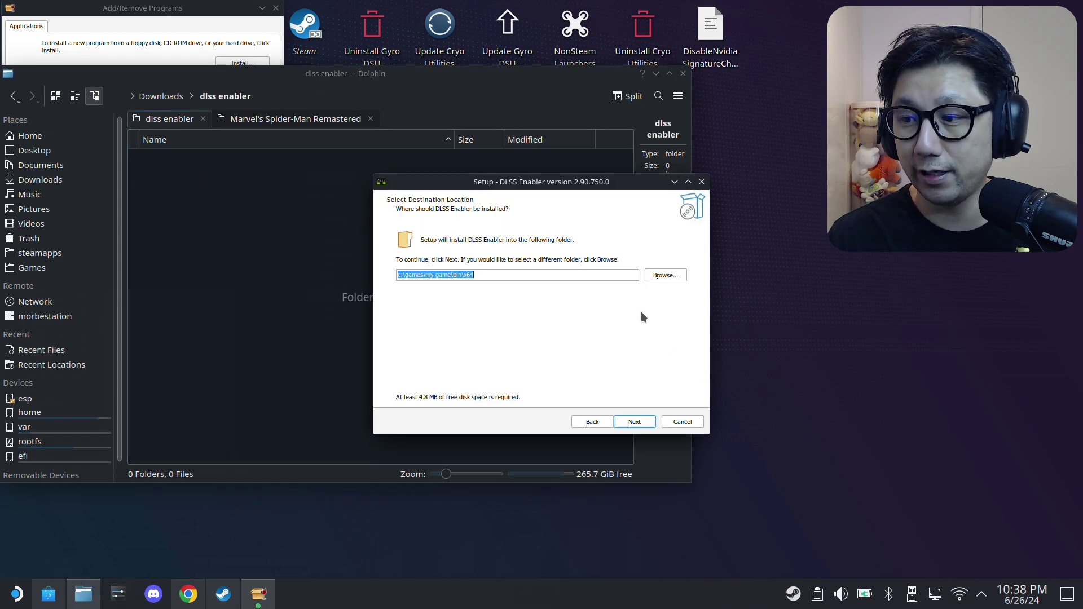
left_click(669, 276)
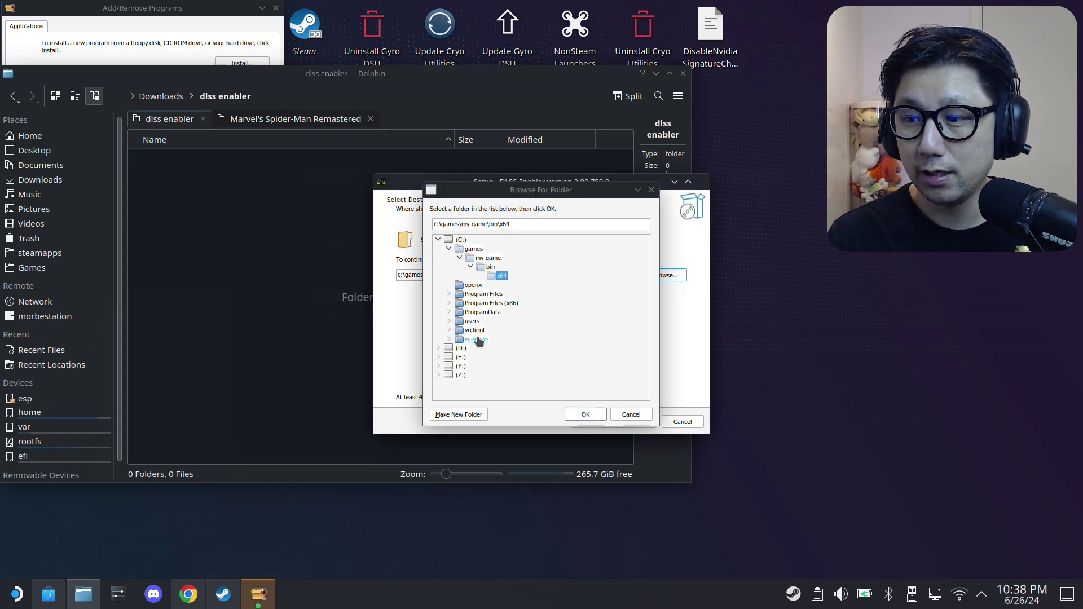
double_click(452, 375)
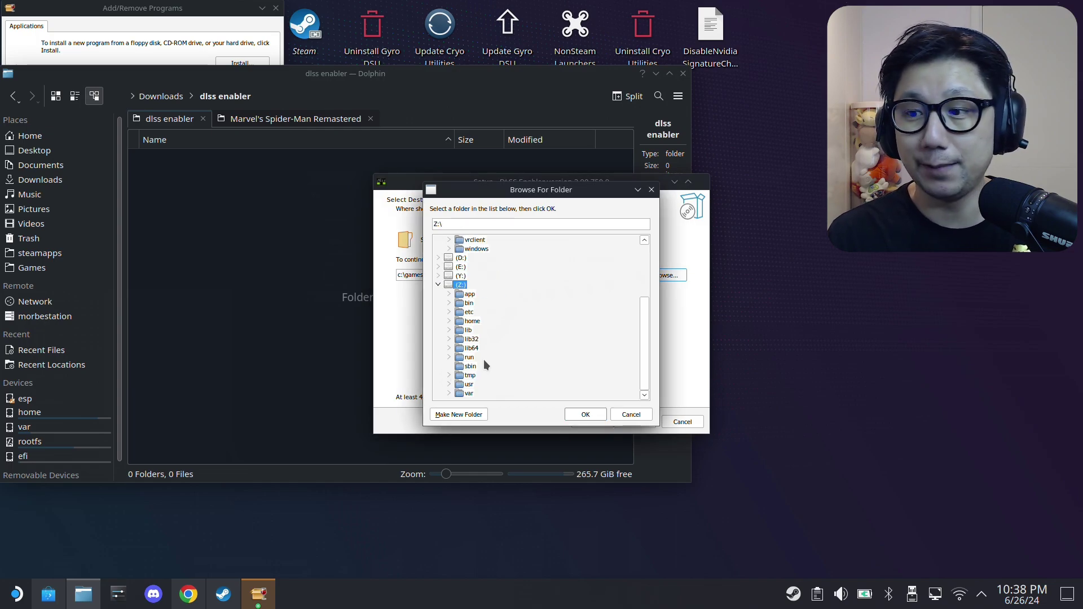
left_click(450, 321)
left_click(460, 330)
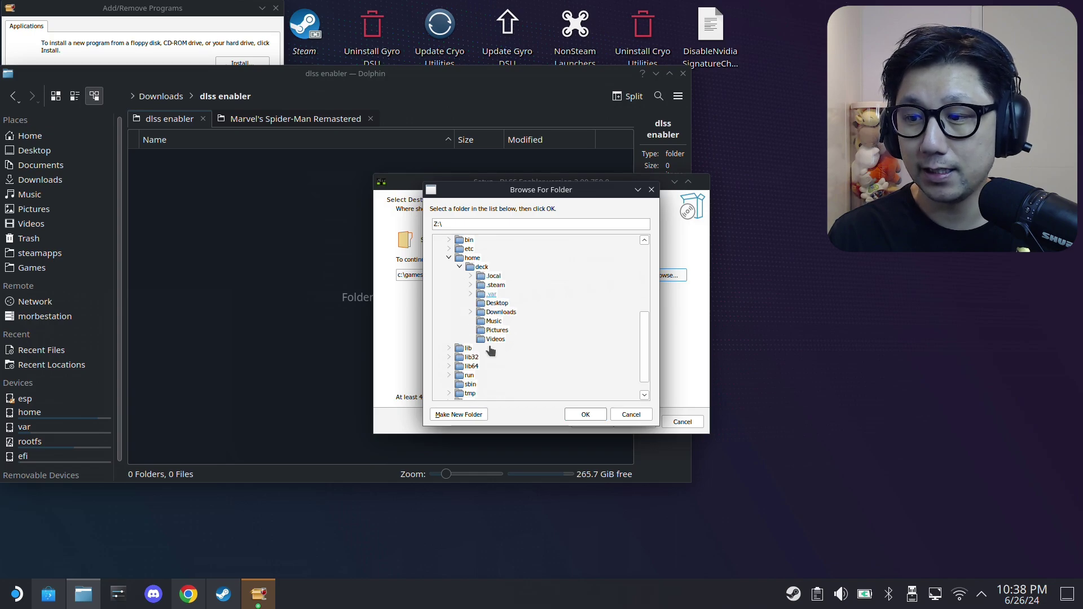
left_click(471, 312)
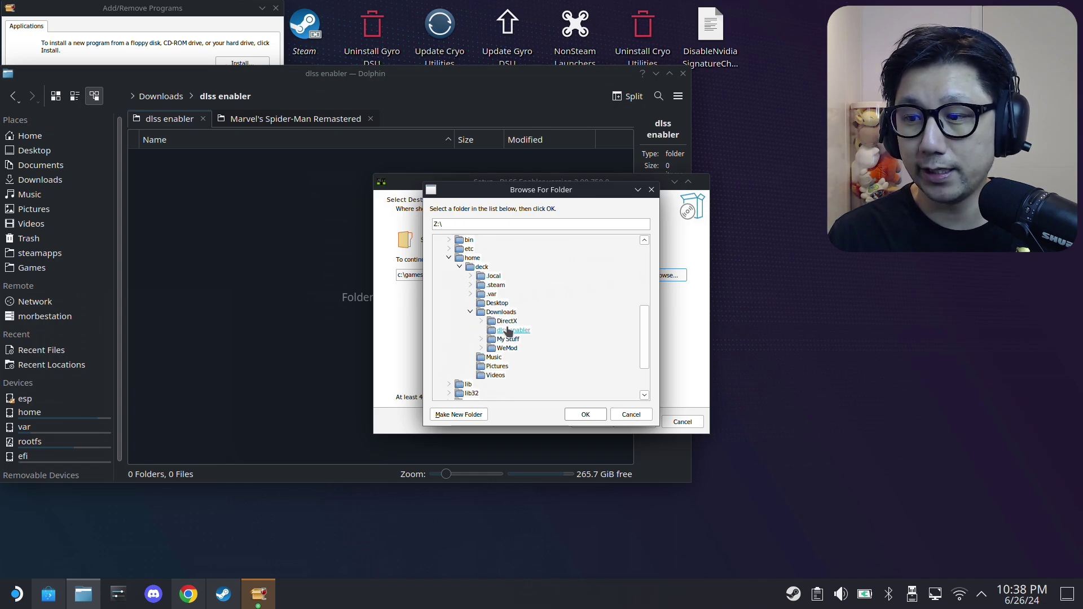
left_click(513, 330)
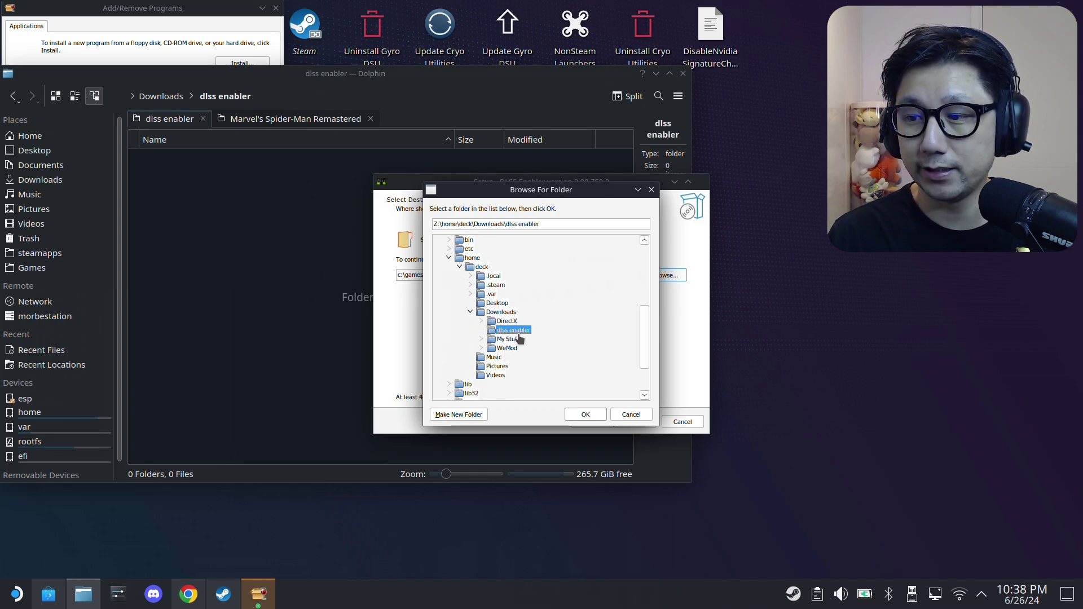
left_click(590, 417)
left_click_drag(504, 275, 651, 409)
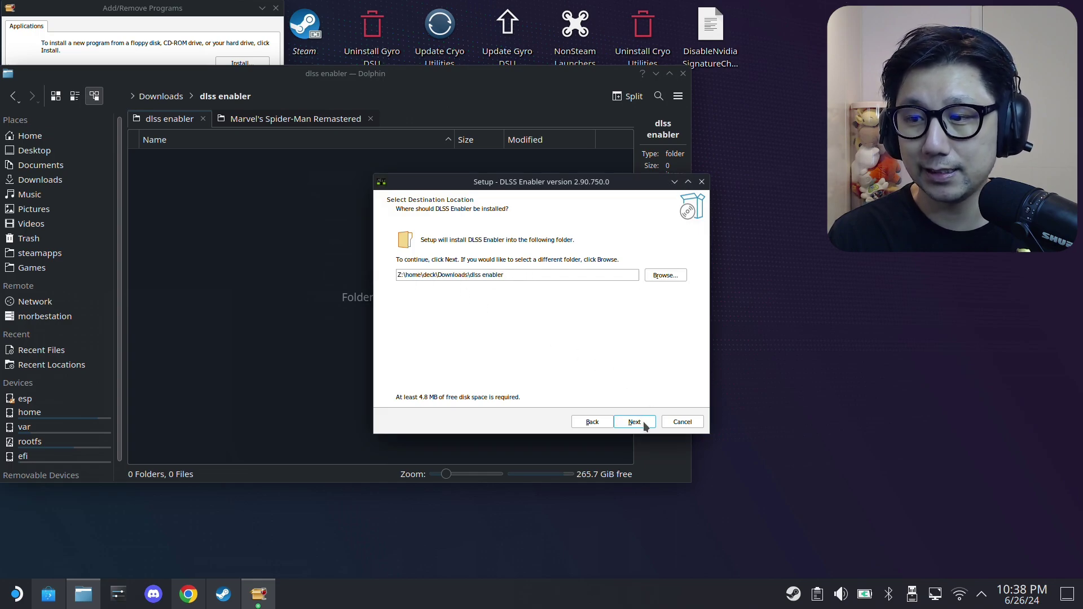
left_click(634, 422)
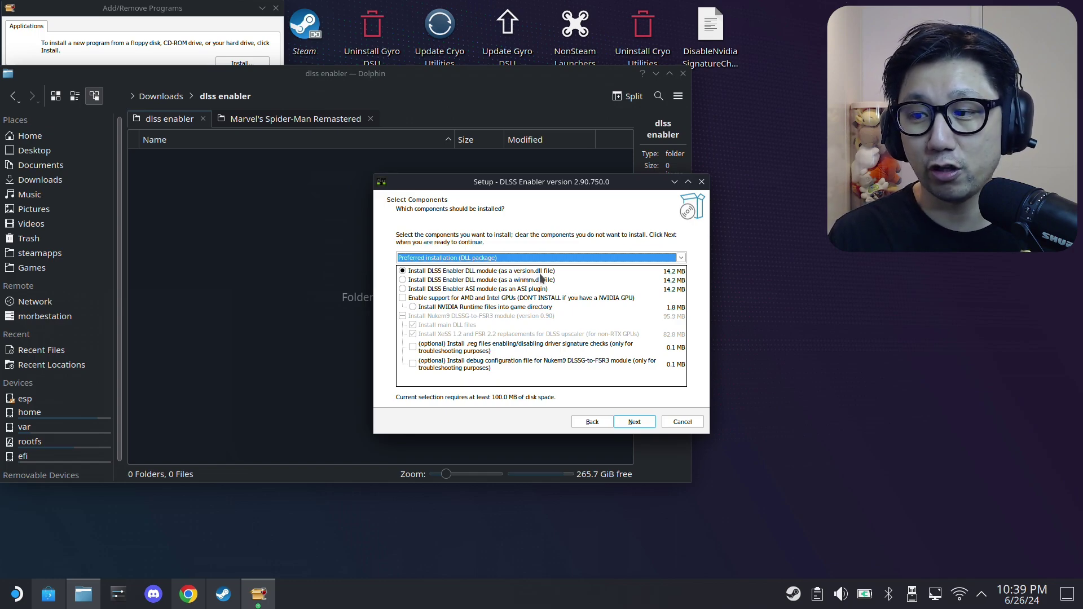
Enable support for AMD and Intel GPUs, install DLSS Enabler with the version.dll module, and finish the setup wizard
left_click(403, 298)
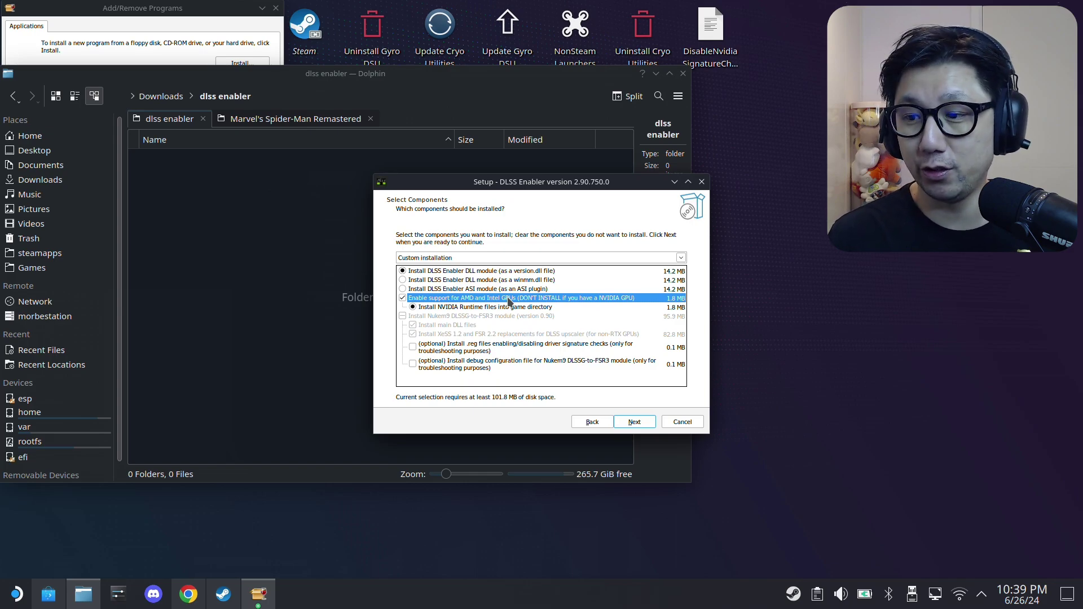
left_click(635, 423)
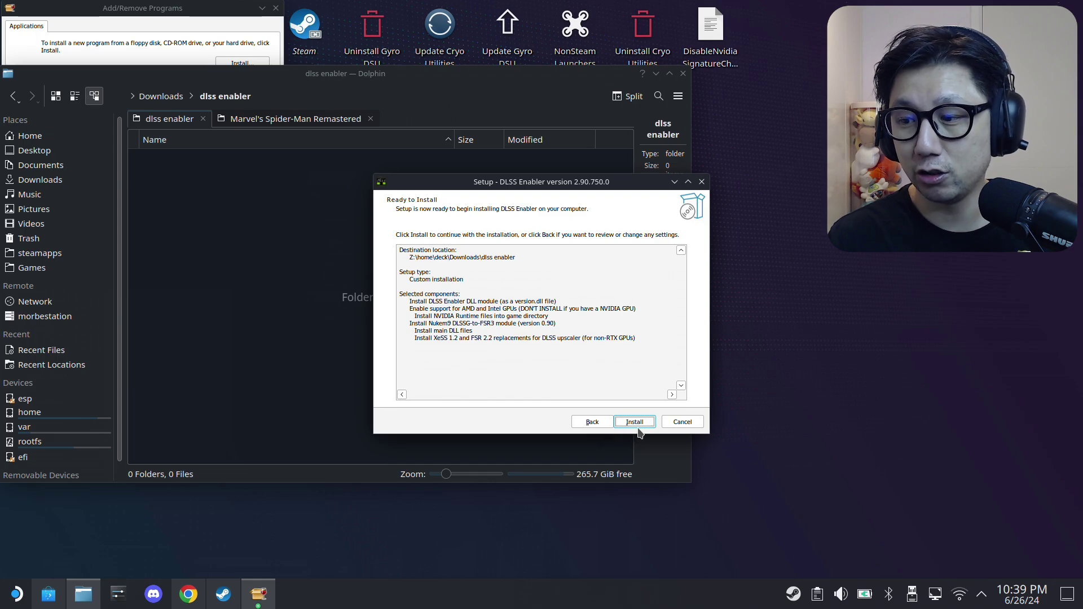
left_click(637, 423)
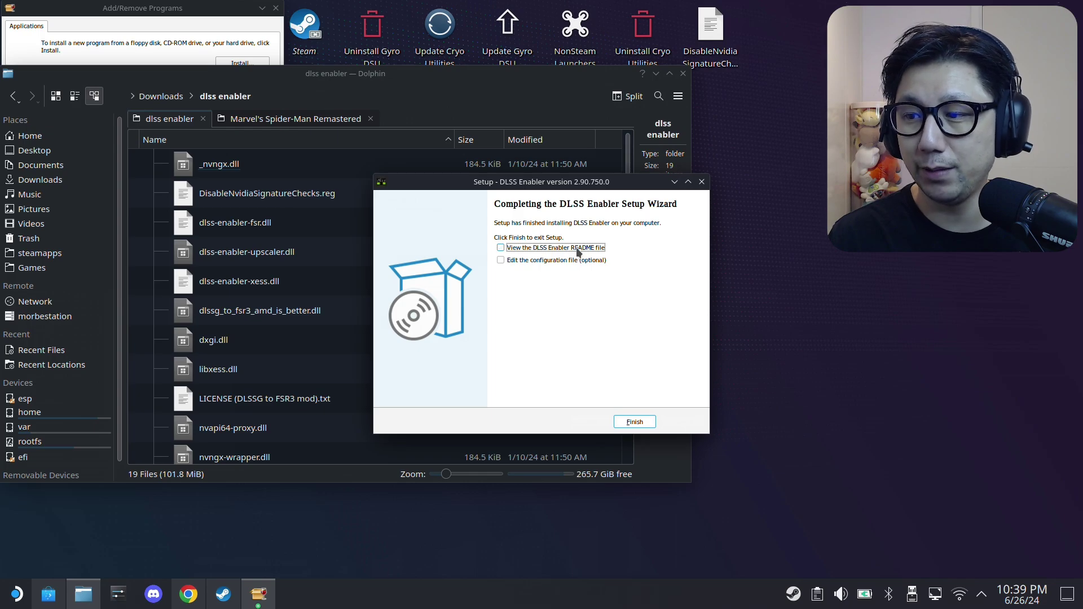
left_click(635, 422)
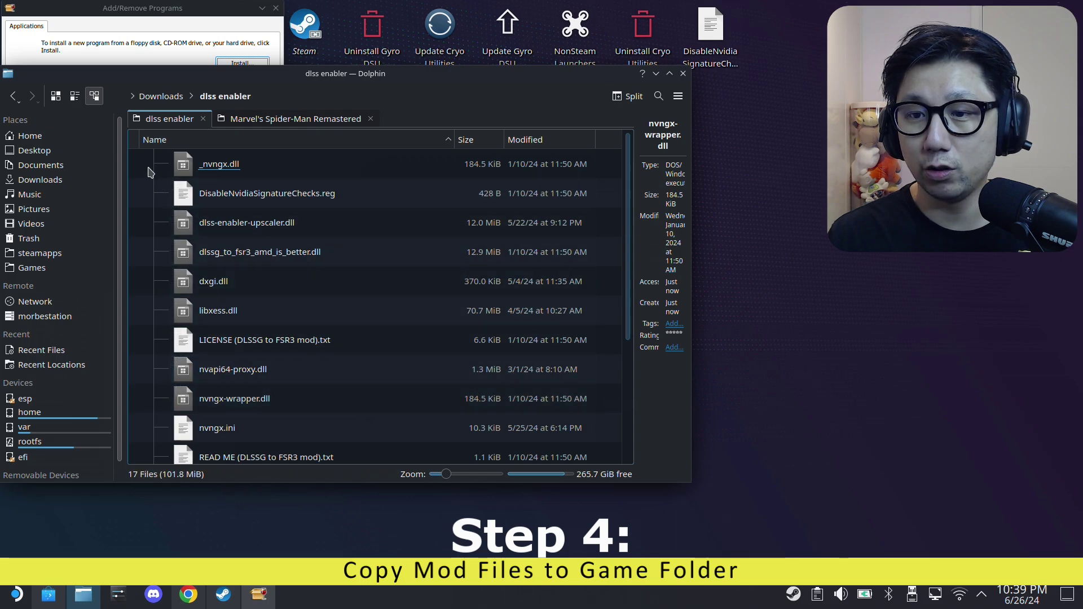
Copy all the installed mod files in the dlss enabler folder under Downloads
left_click_drag(146, 161, 294, 395)
right_click(314, 275)
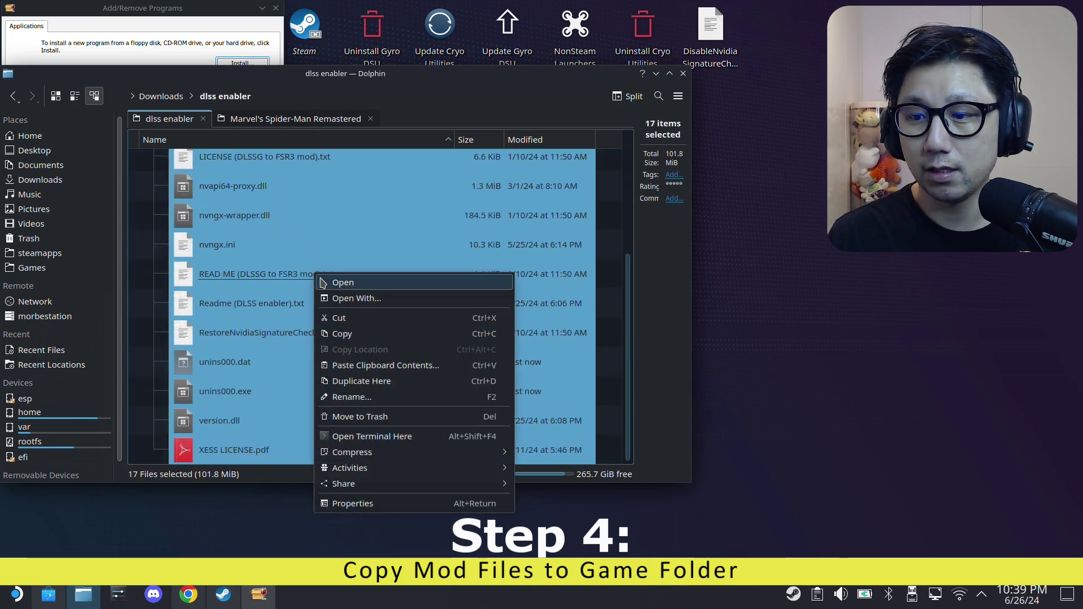
left_click(345, 334)
scroll(288, 390, "up", 3)
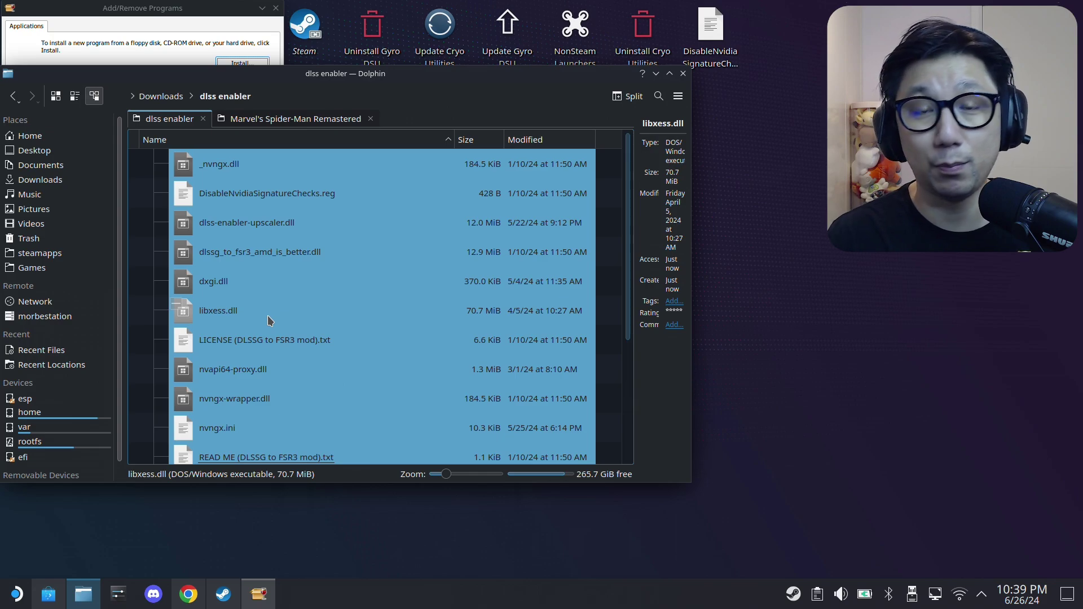
Paste the copied mod files into the Marvel's Spider-Man Remastered game folder, overwriting all existing duplicates
left_click(299, 118)
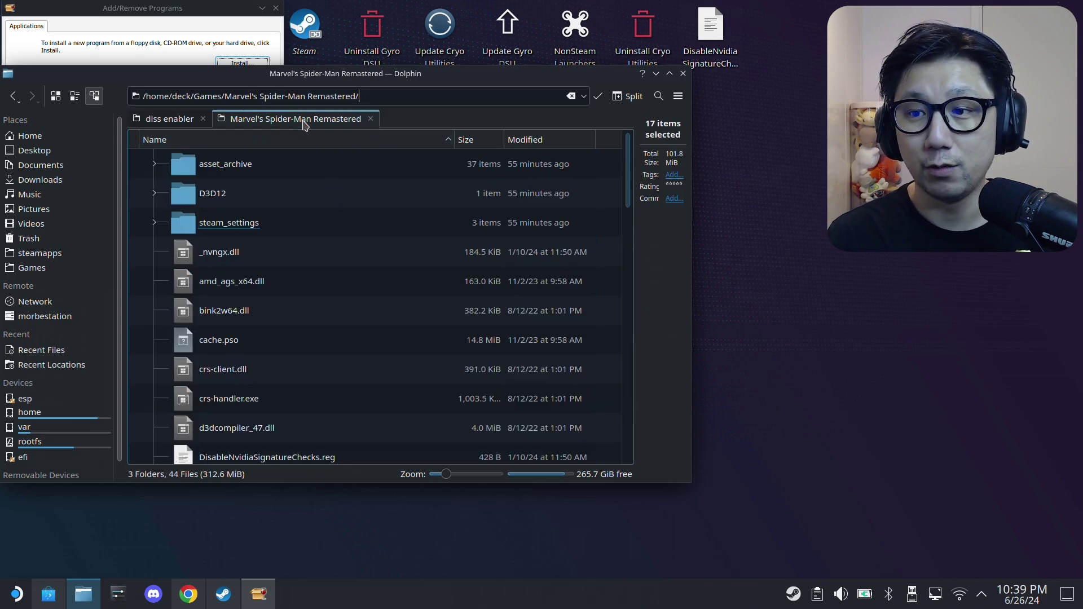
right_click(136, 273)
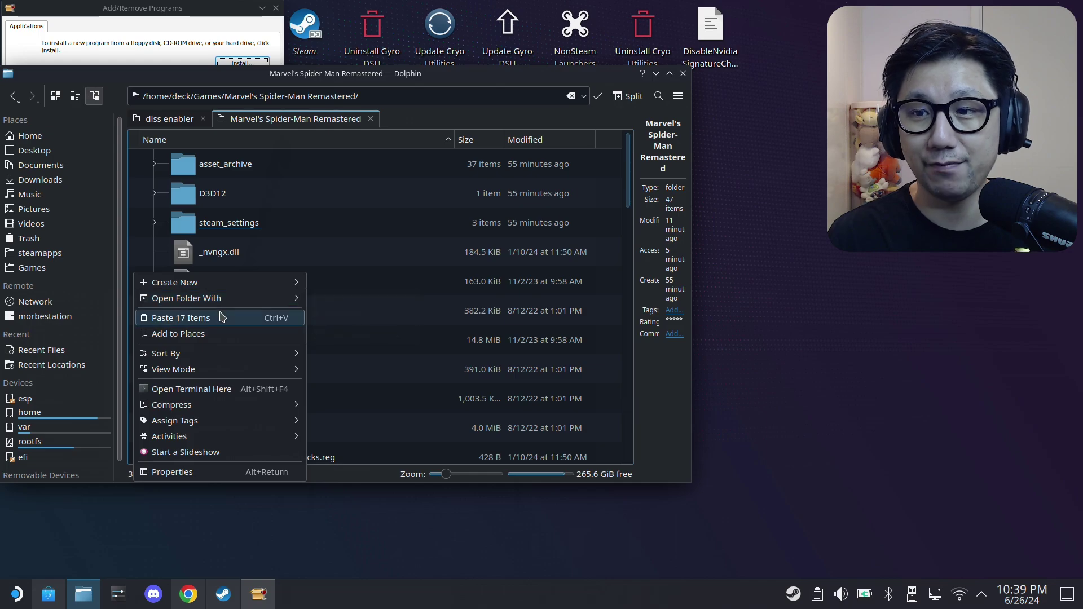
left_click(221, 317)
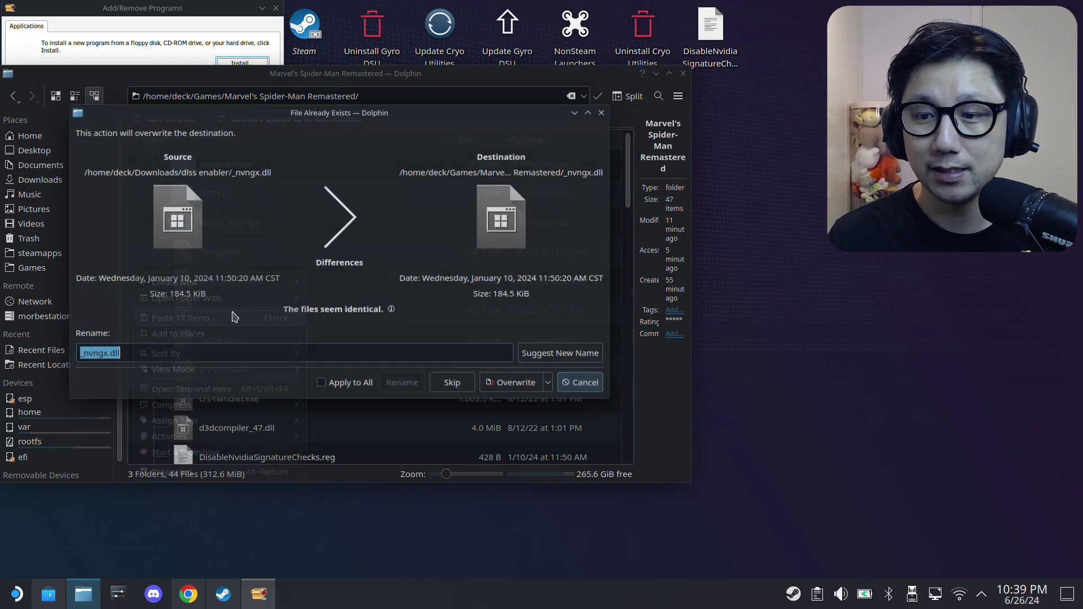
left_click(349, 384)
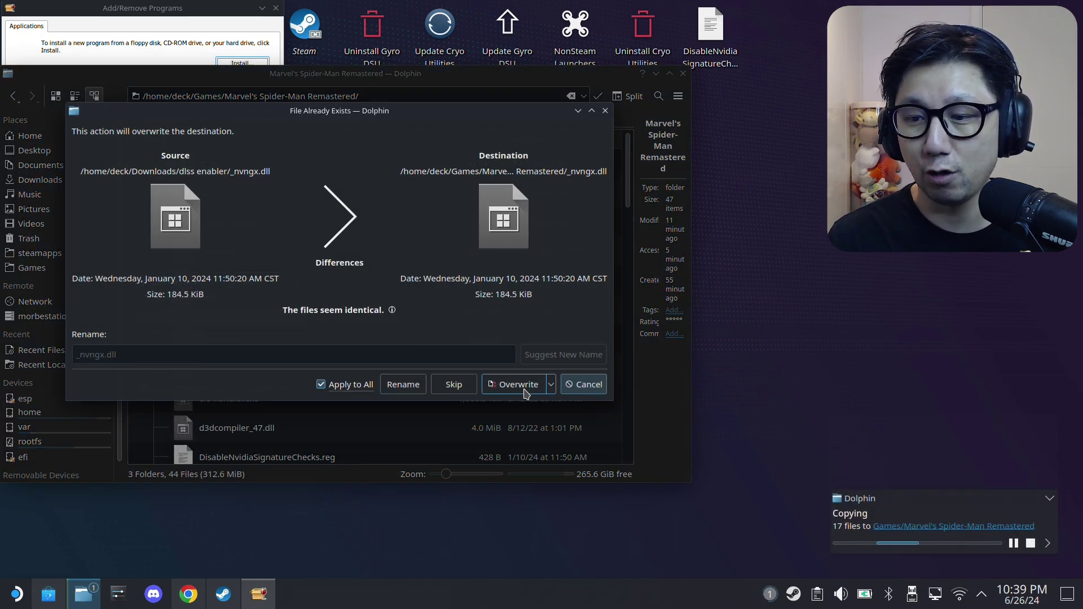
left_click(517, 384)
scroll(290, 370, "down", 3)
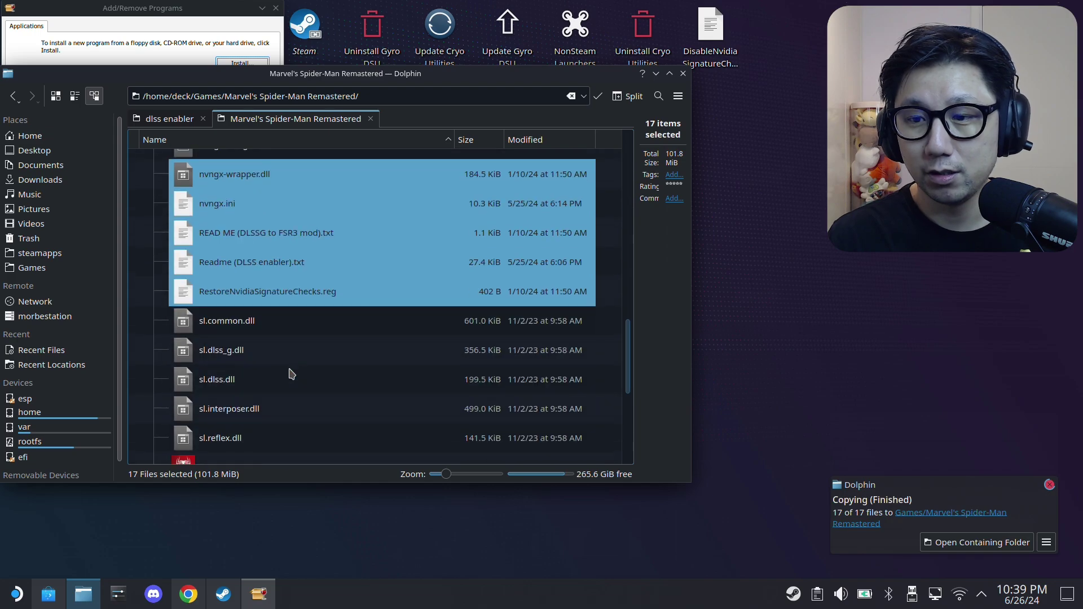
scroll(273, 357, "up", 3)
left_click(226, 227)
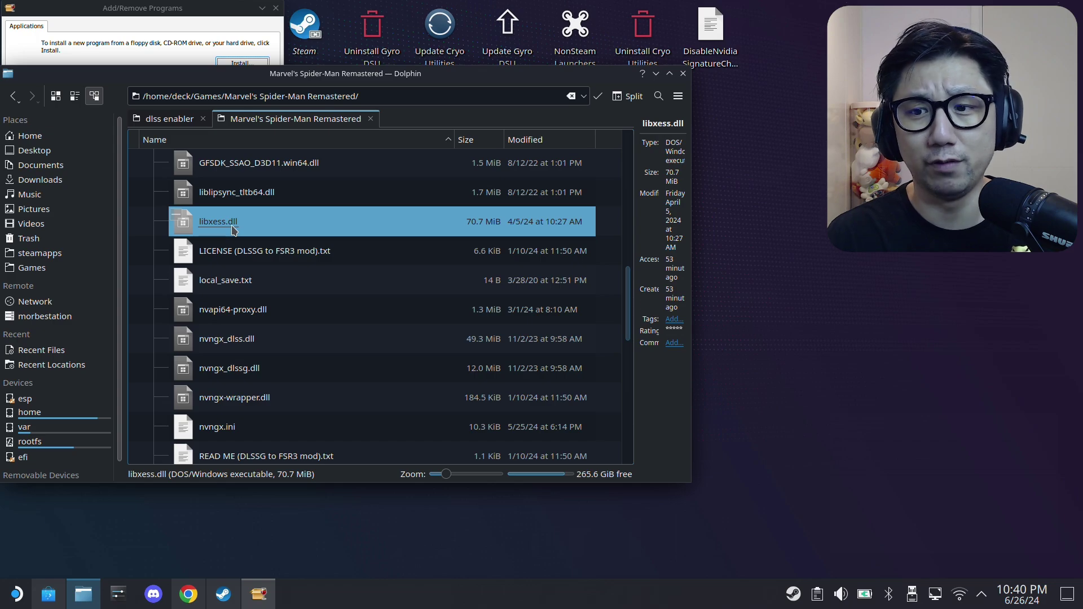
Copy DisableNvidiaSignatureChecks.reg from the game folder to the desktop, overwriting the existing copy, and minimize the file manager
scroll(395, 240, "up", 5)
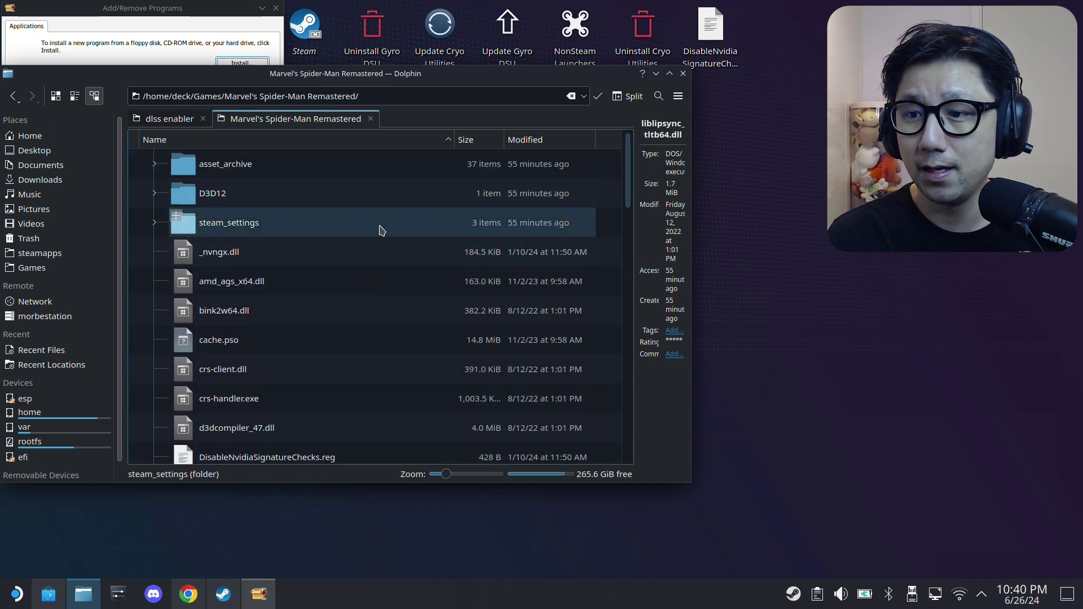
scroll(319, 281, "down", 2)
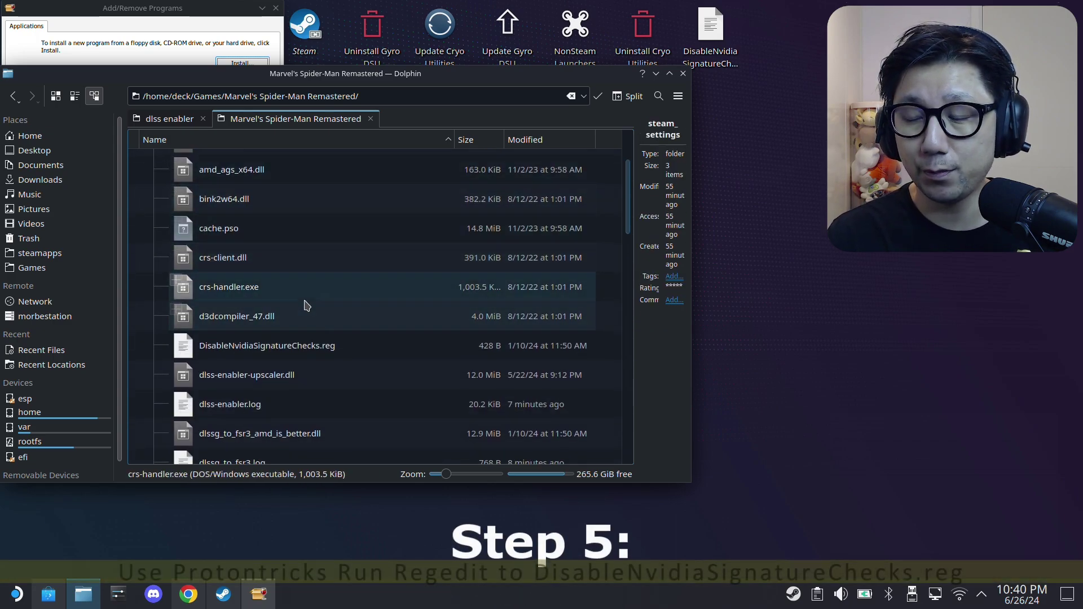
scroll(357, 302, "down", 8)
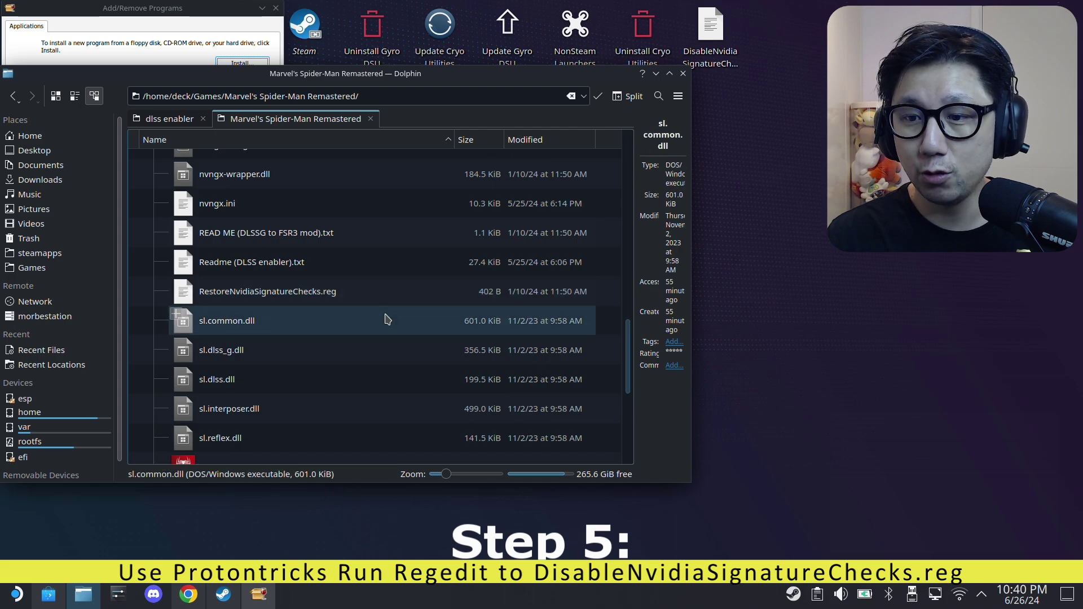
scroll(356, 310, "up", 8)
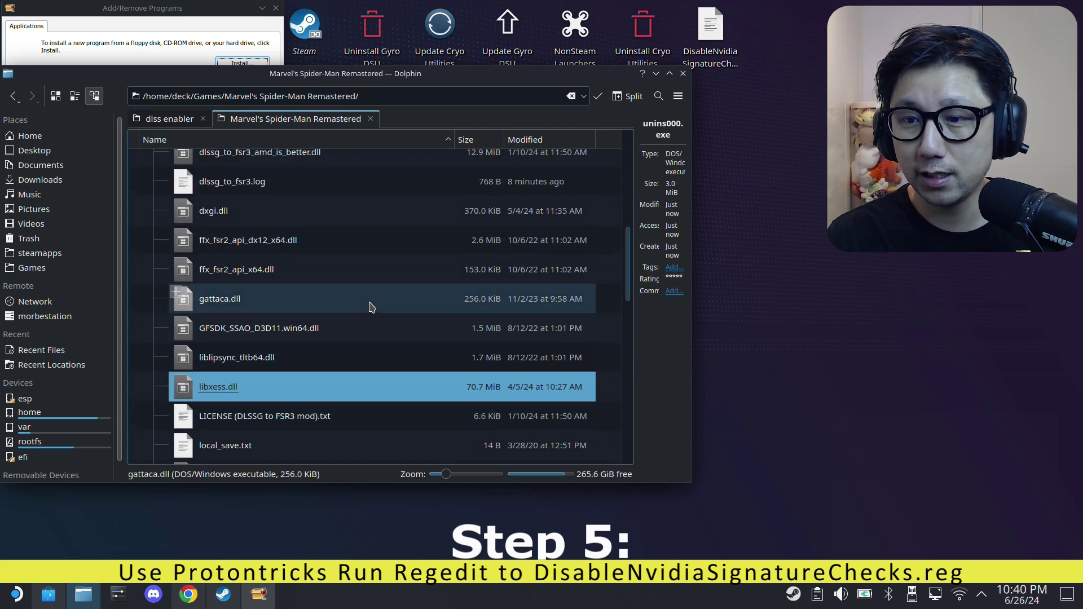
left_click(271, 289)
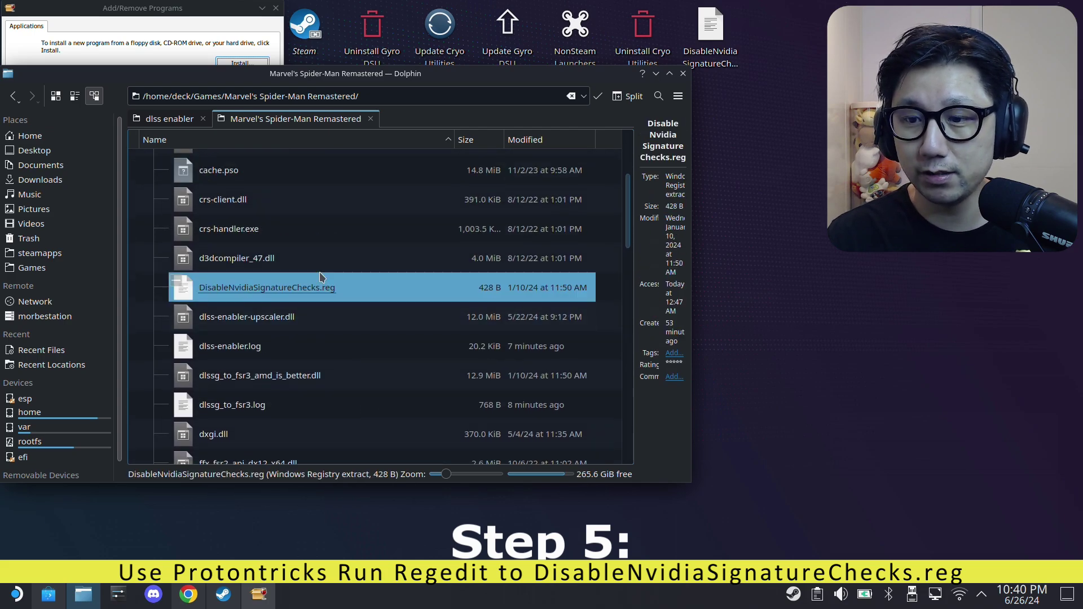
right_click(261, 287)
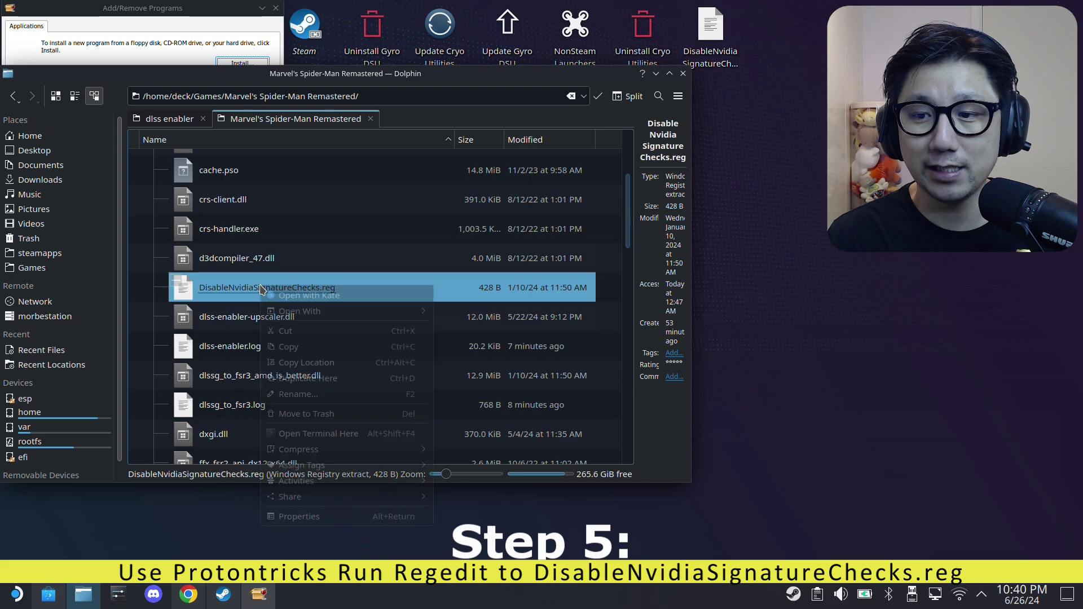
left_click(292, 352)
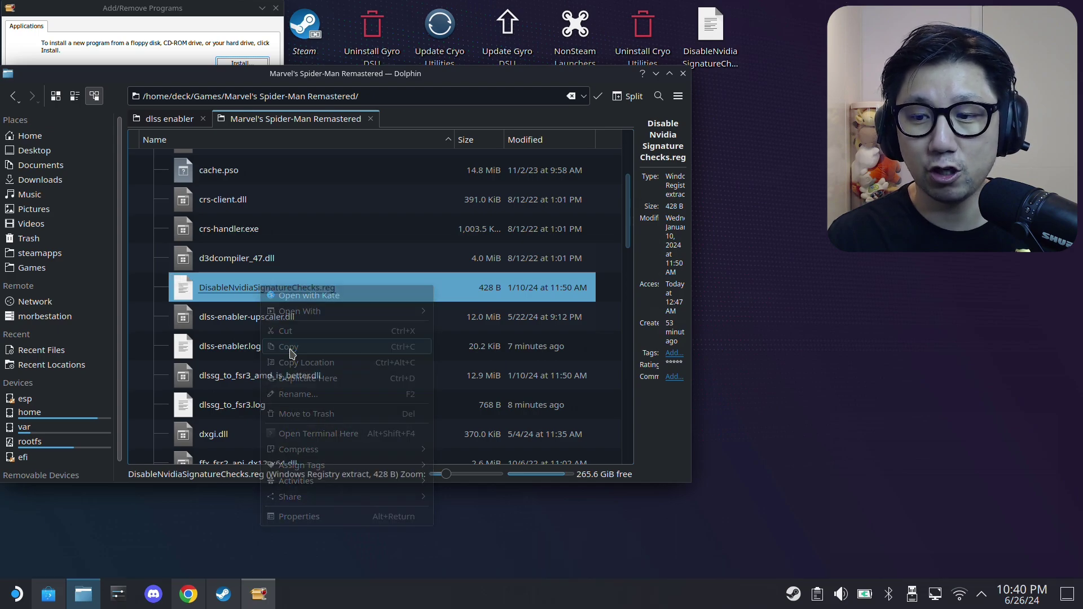
right_click(724, 107)
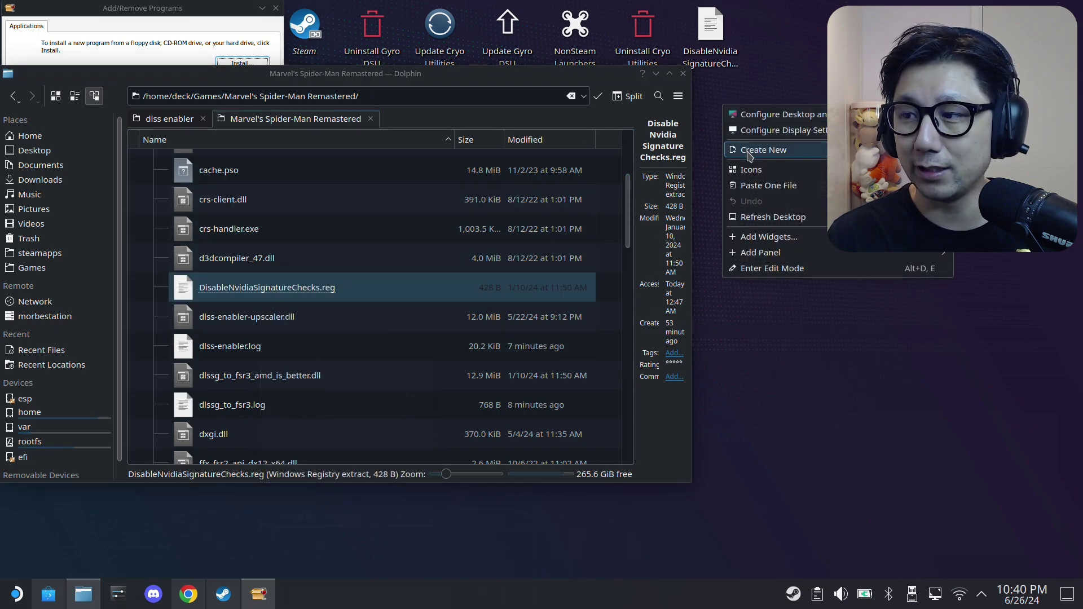
left_click(762, 185)
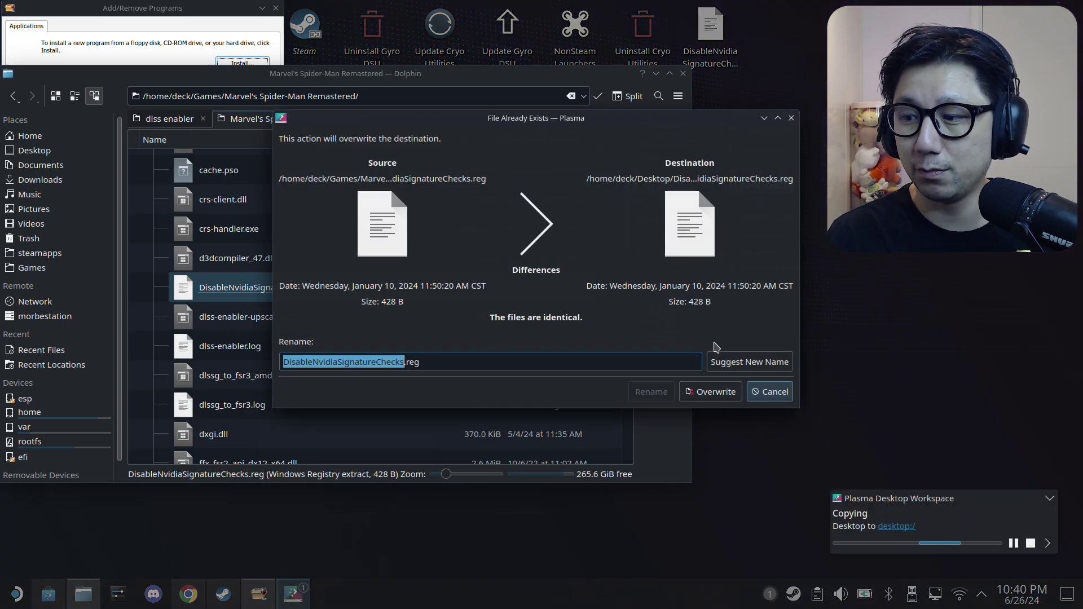
left_click(712, 392)
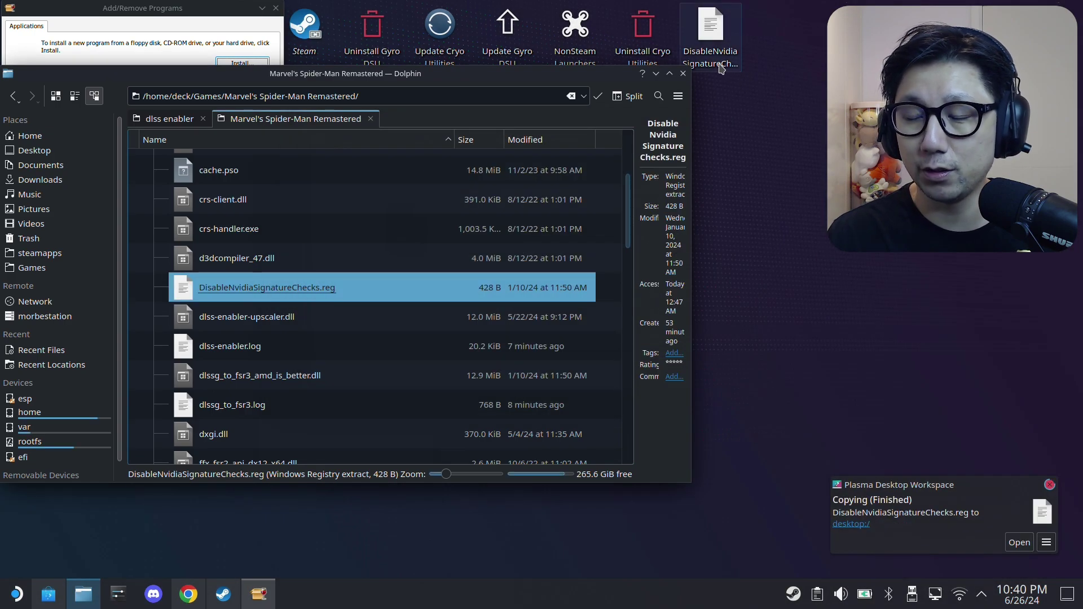
left_click(656, 74)
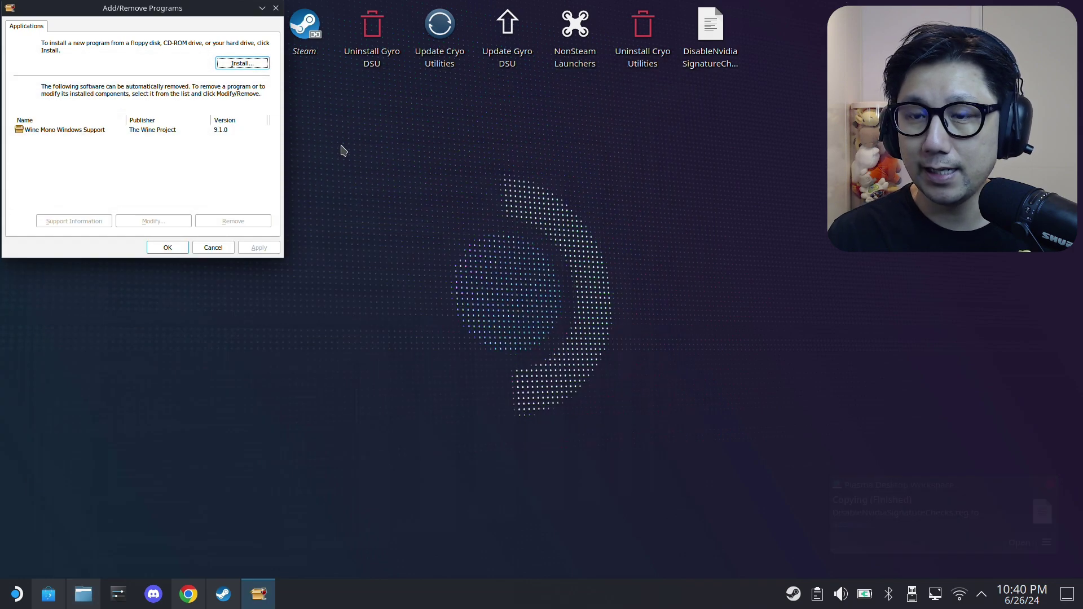
Switch to Chrome and review the additional file requirements for the DLSS Enabler 2.90.750.0 manual download on Nexus Mods
left_click(188, 595)
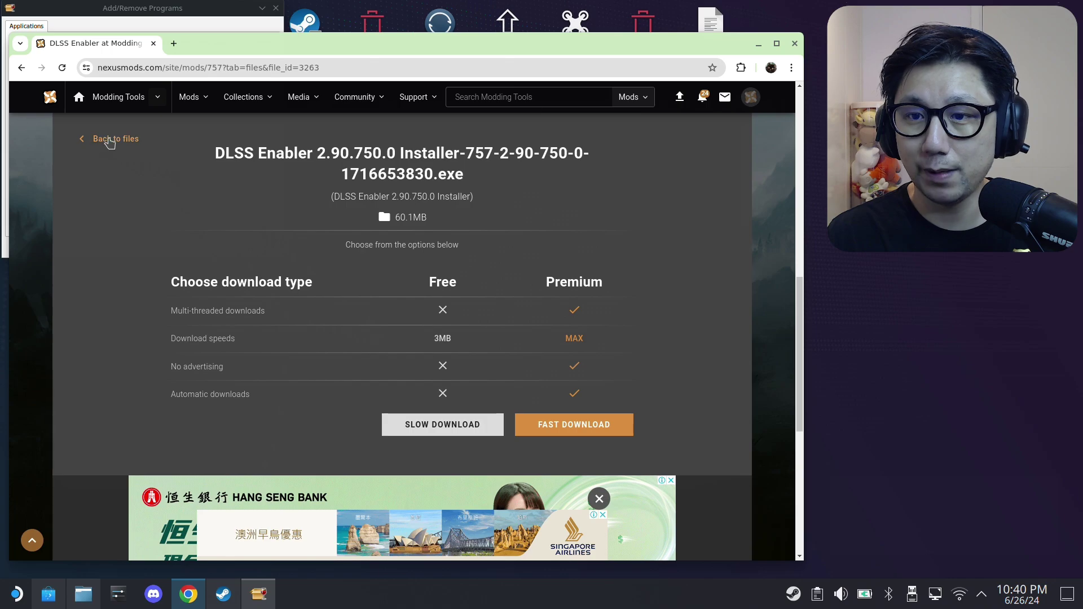
left_click(108, 139)
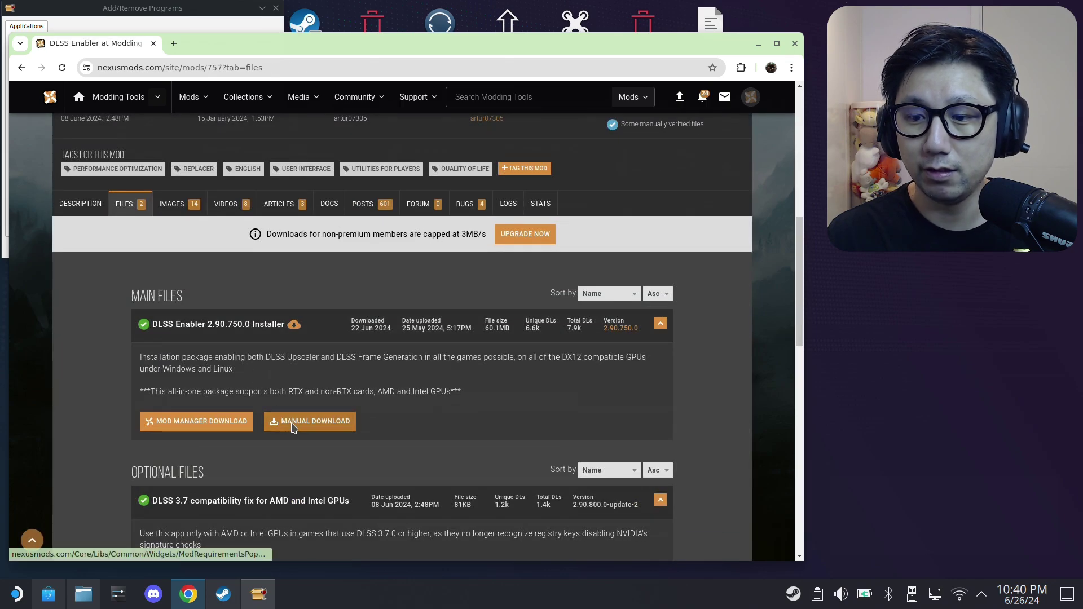
left_click(293, 423)
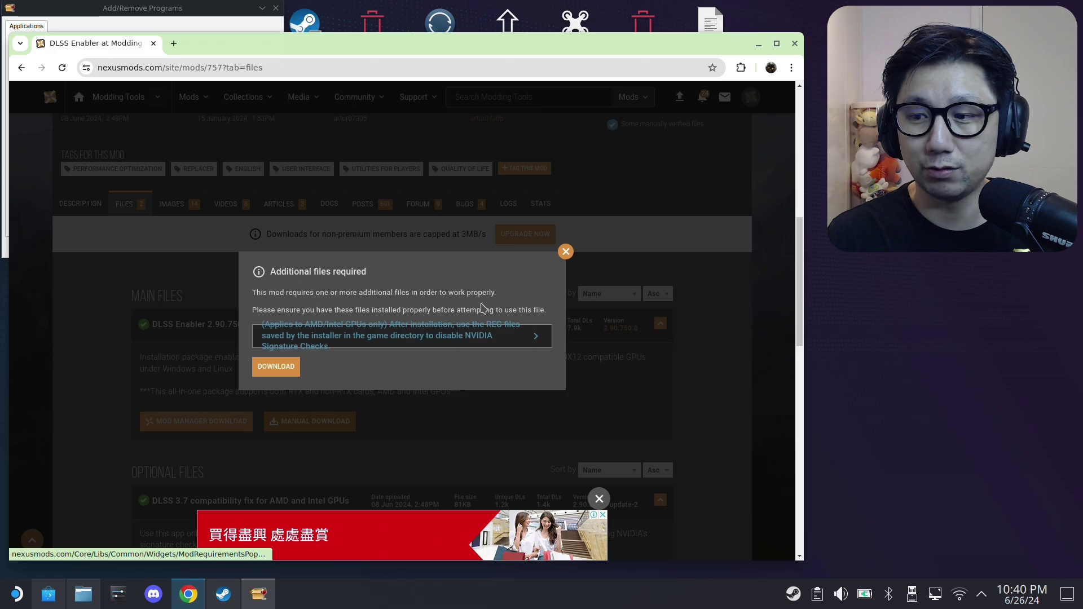
left_click(759, 44)
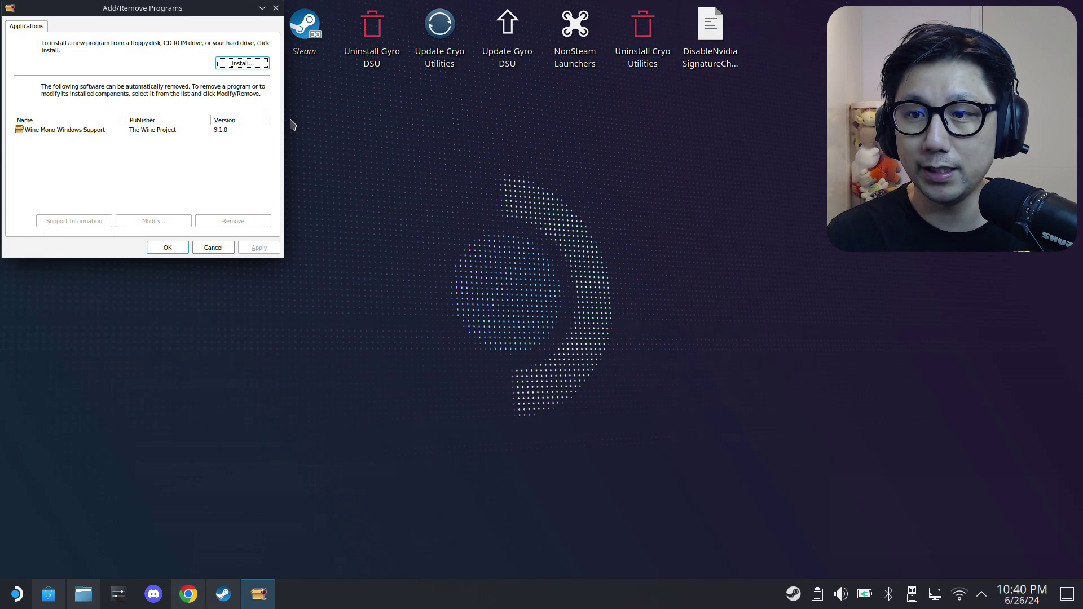
Cancel Add/Remove Programs and run regedit for the game's wineprefix from Winetricks
left_click(209, 248)
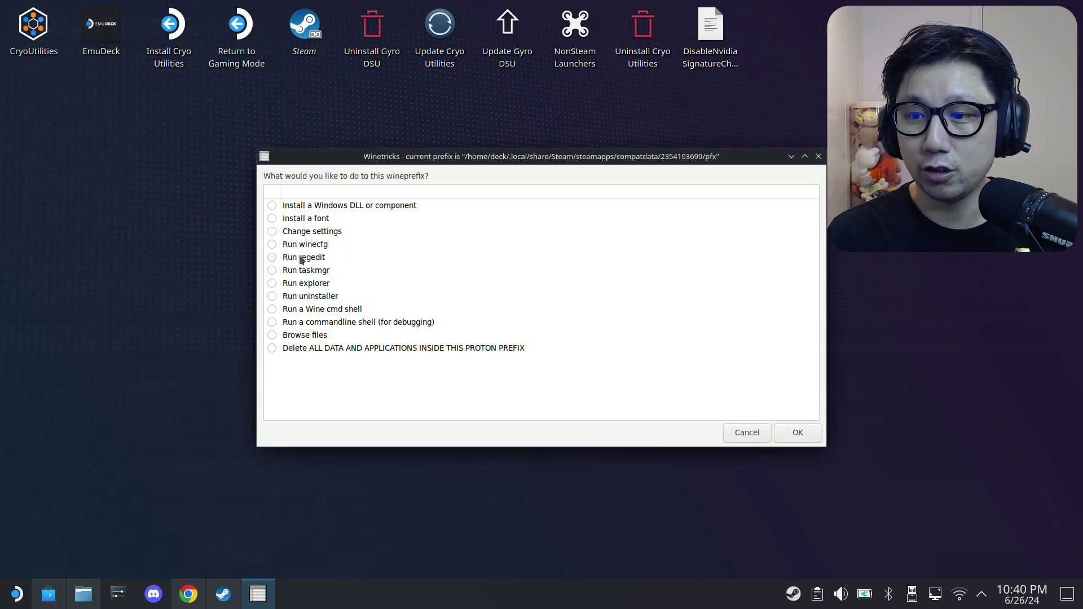
left_click(301, 260)
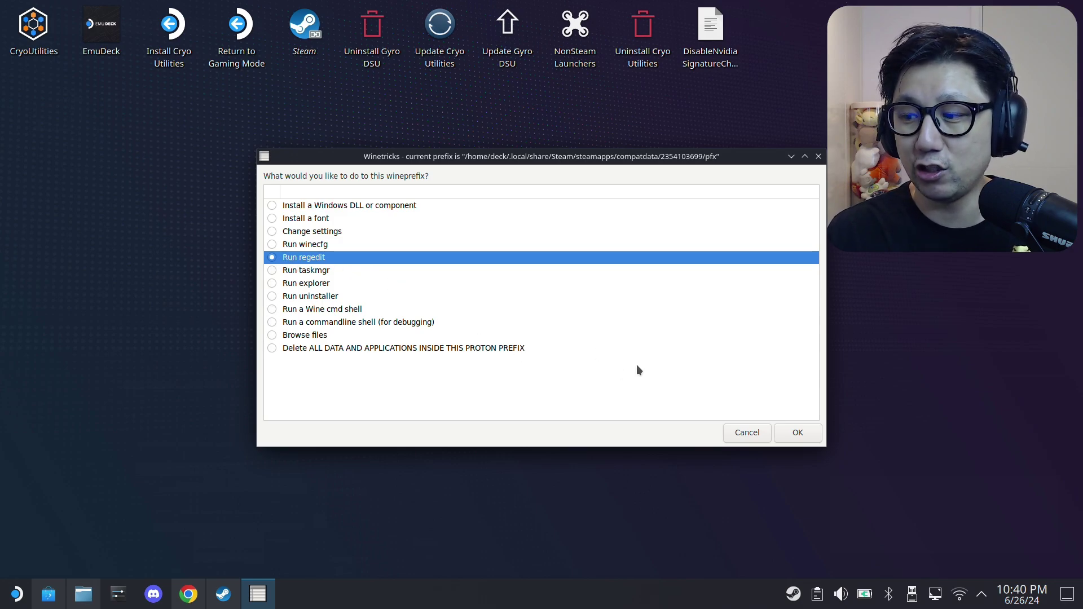
left_click(797, 432)
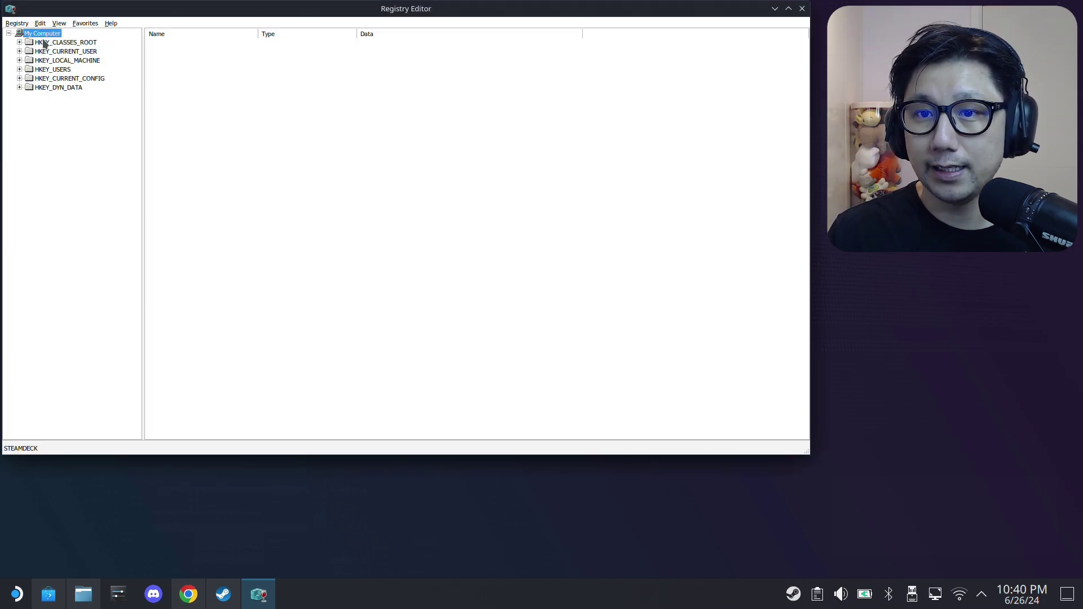
Import DisableNvidiaSignatureChecks.reg from the desktop into the registry and dismiss the import message
left_click(17, 24)
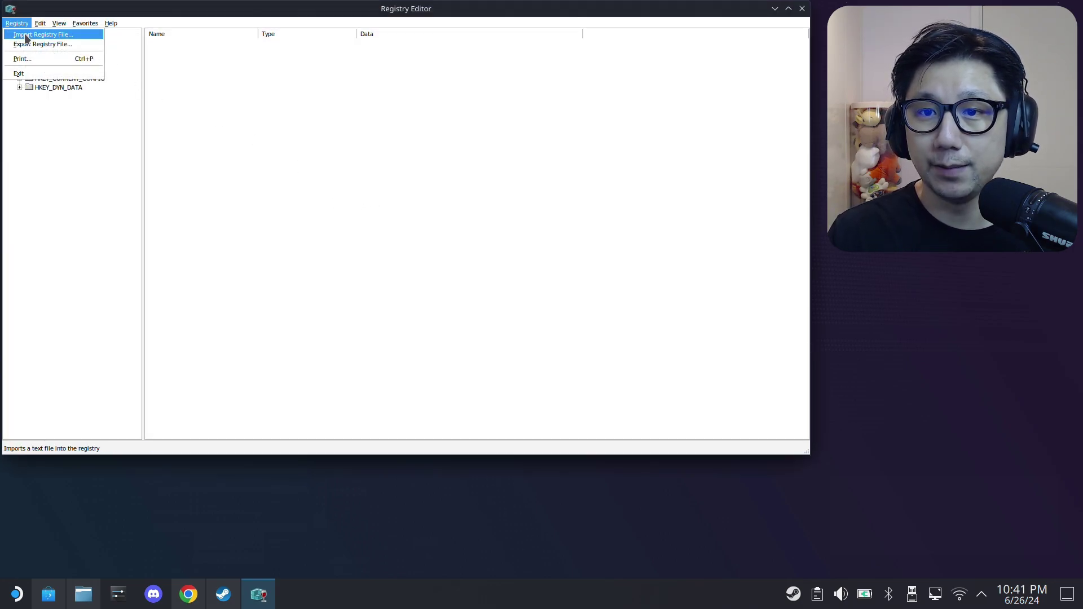
left_click(26, 34)
left_click(150, 37)
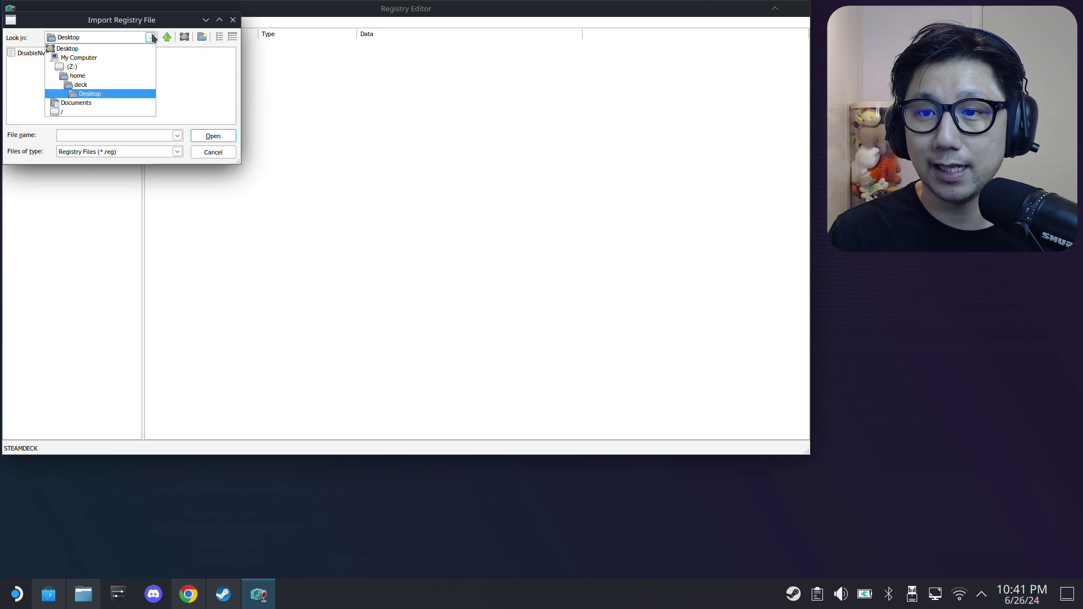
left_click(59, 47)
left_click(64, 52)
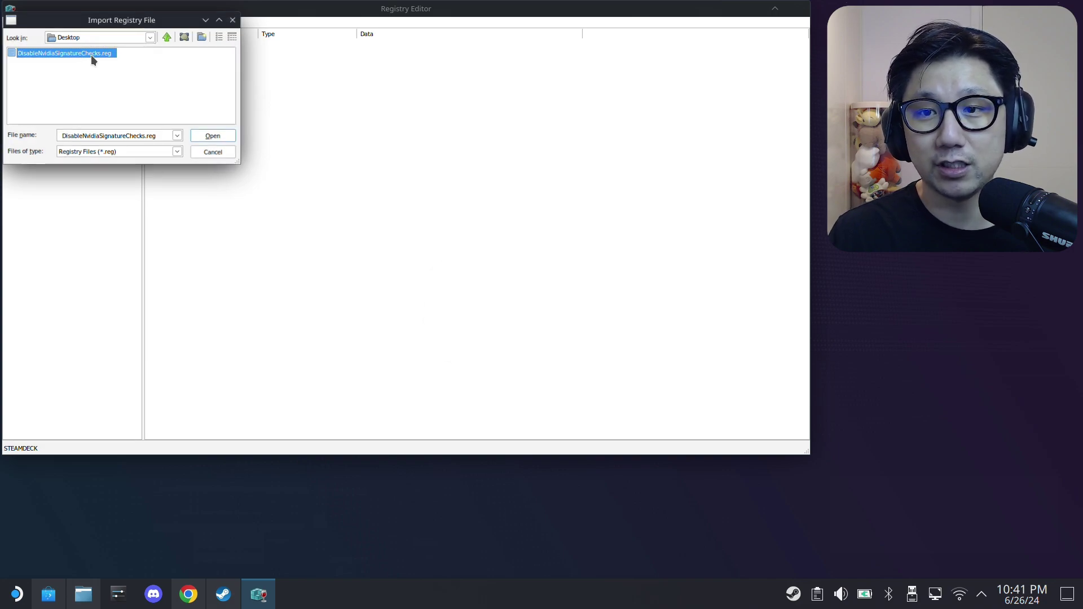
double_click(92, 56)
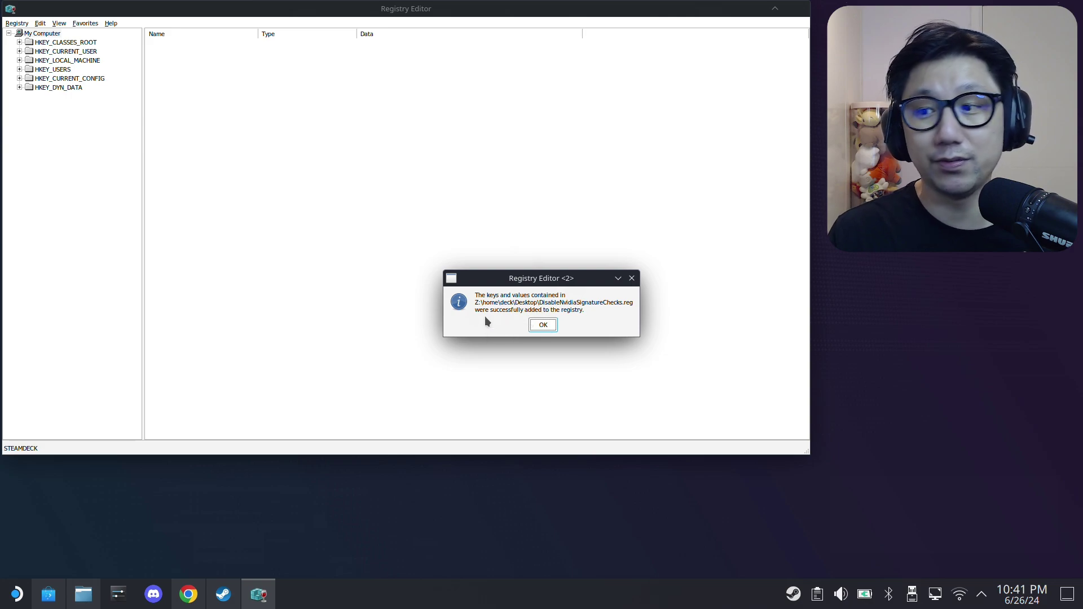
left_click(544, 325)
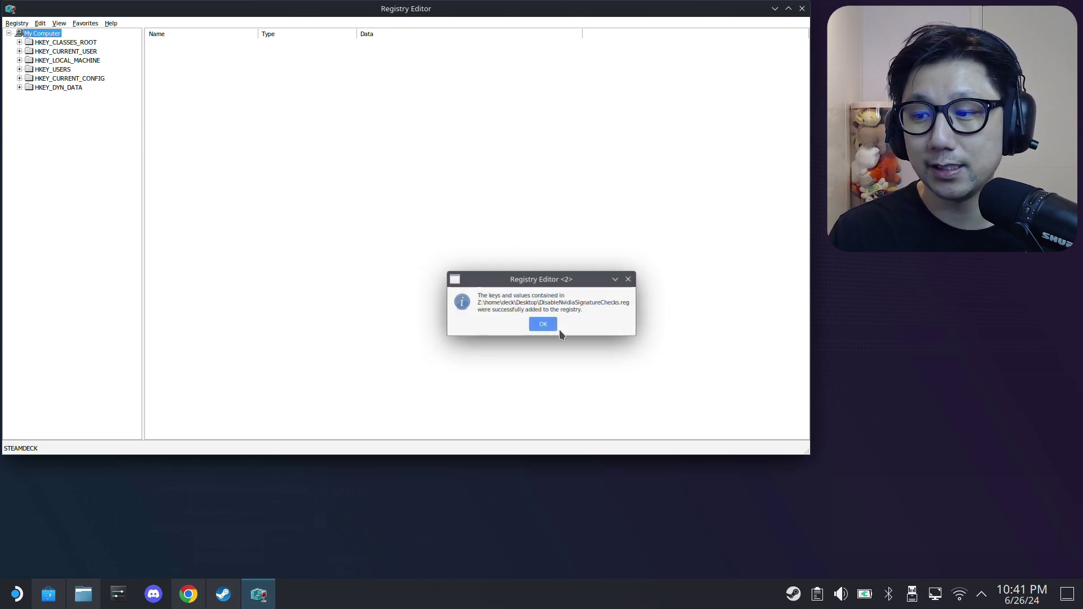
Close the Registry Editor and exit Winetricks
left_click(802, 8)
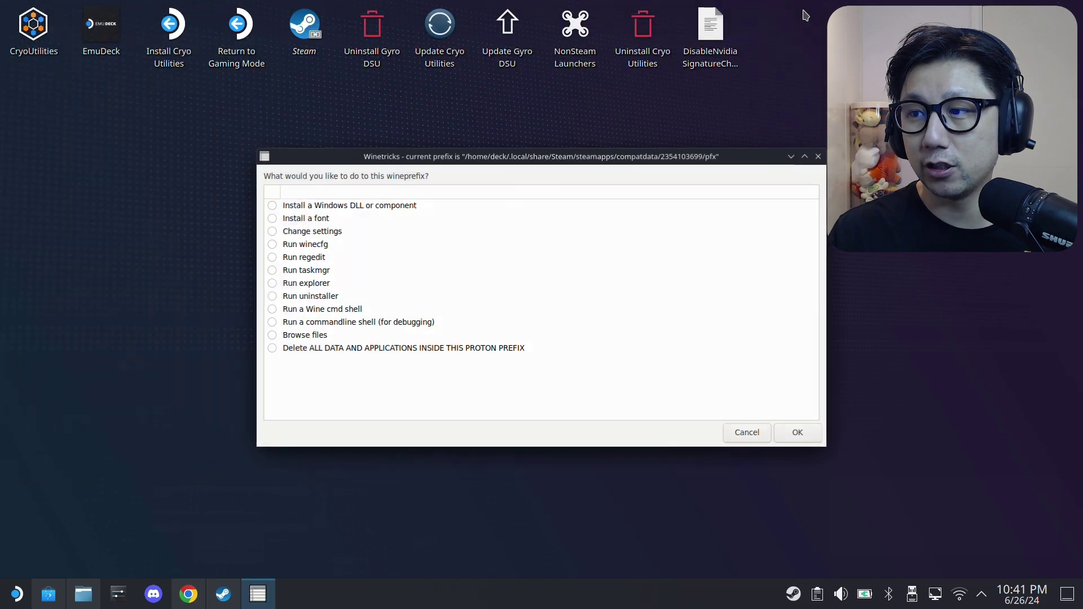
left_click(747, 435)
left_click(744, 434)
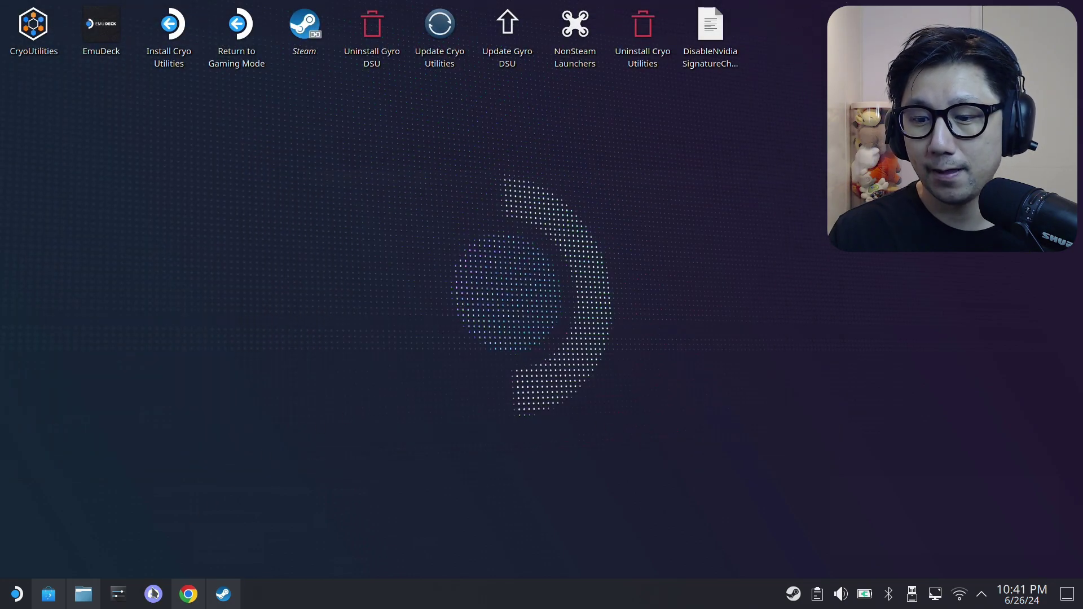
Switch to the Dolphin file manager showing the Marvel's Spider-Man Remastered game folder
left_click(192, 600)
left_click(192, 600)
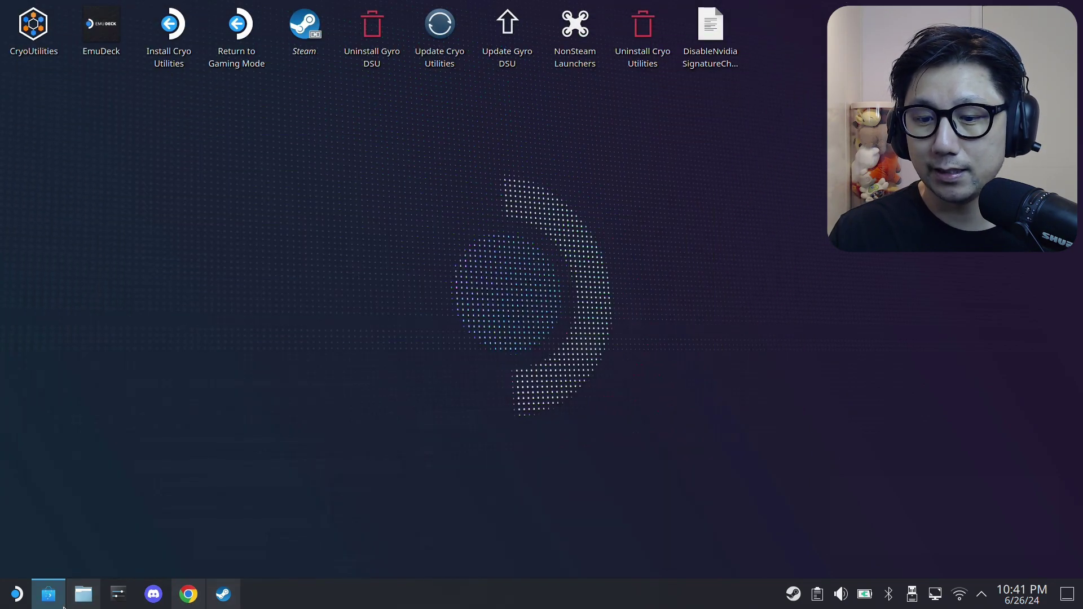
left_click(82, 594)
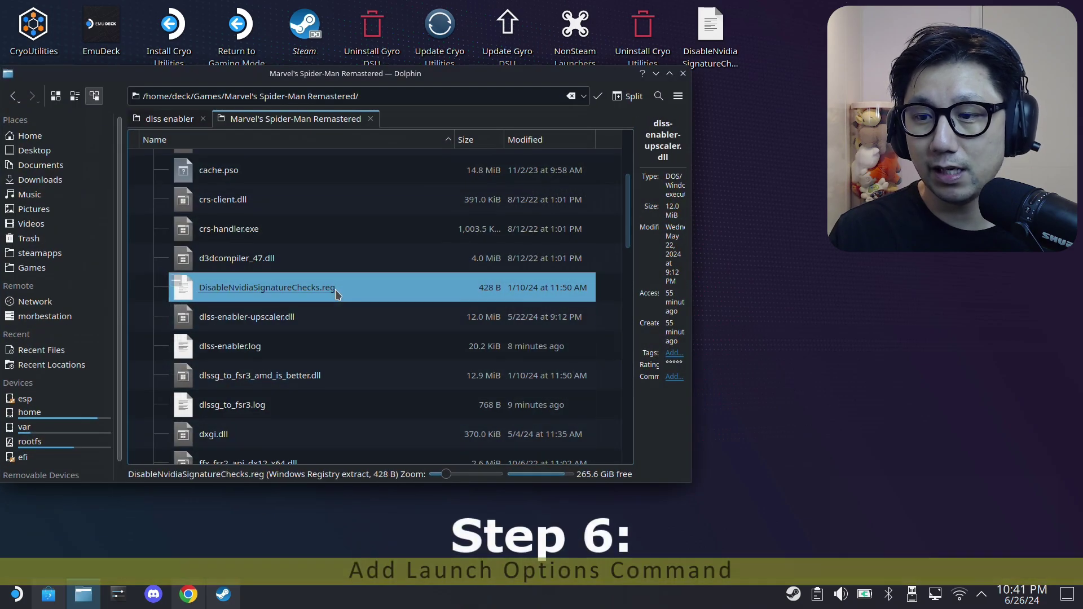
Switch to Steam and review the launch options in the properties of Marvel's Spider-Man Remastered
left_click(224, 599)
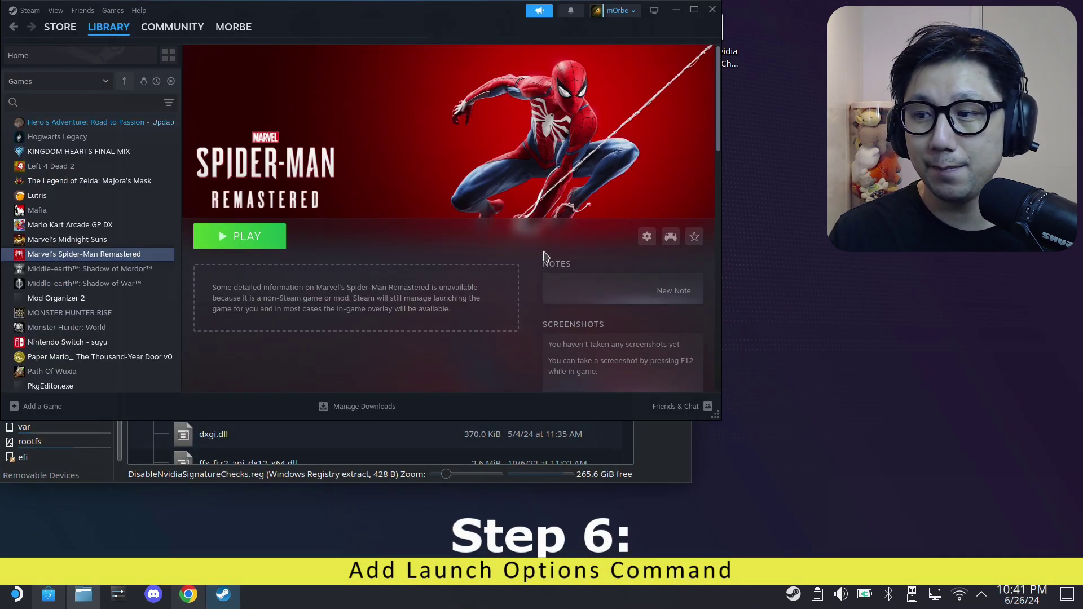
left_click(647, 236)
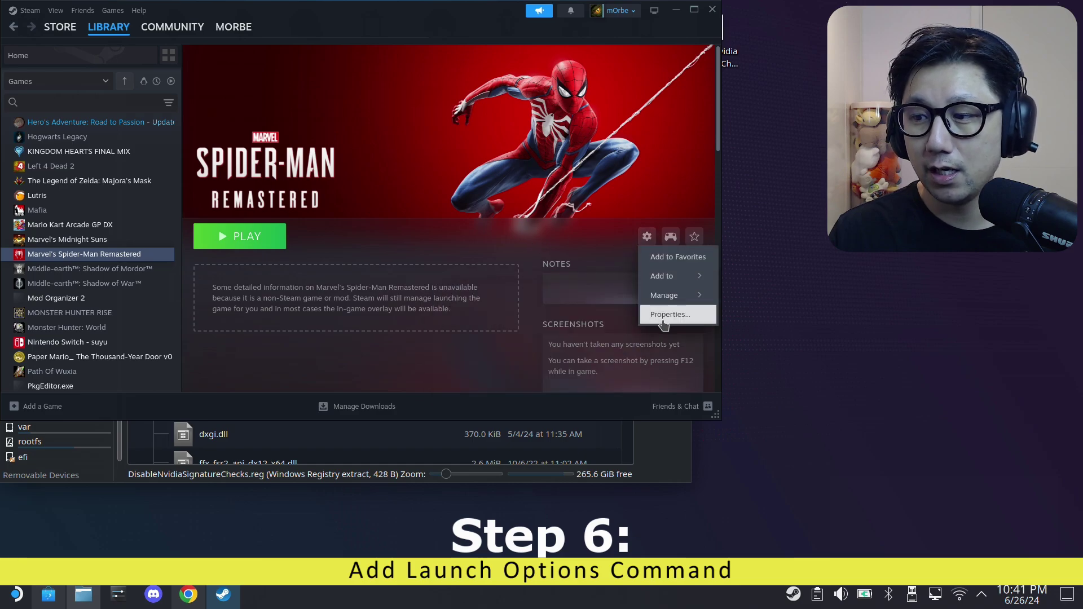
left_click(659, 316)
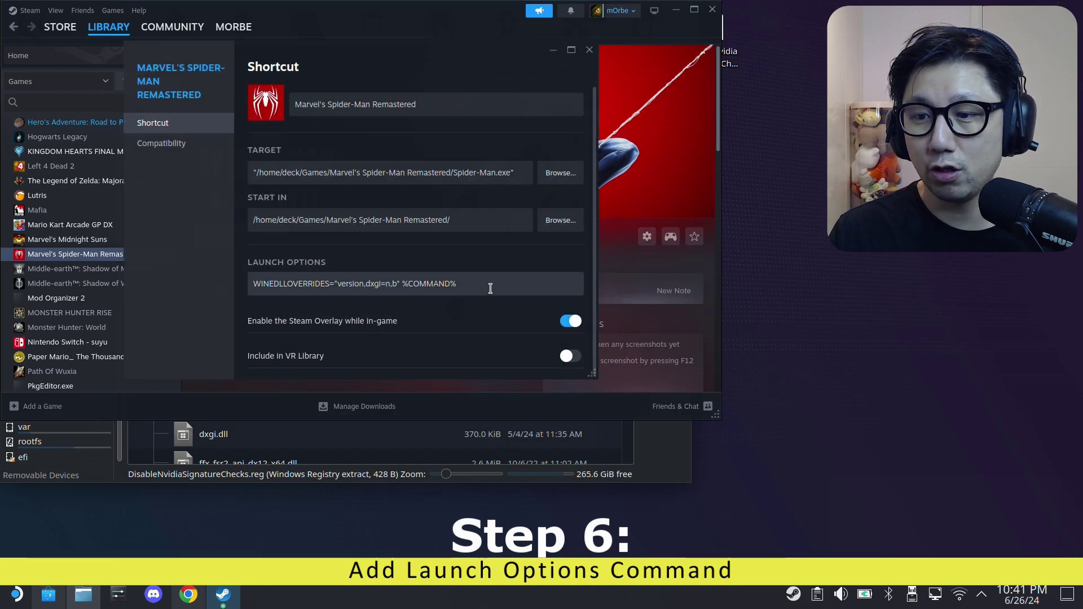
left_click(501, 278)
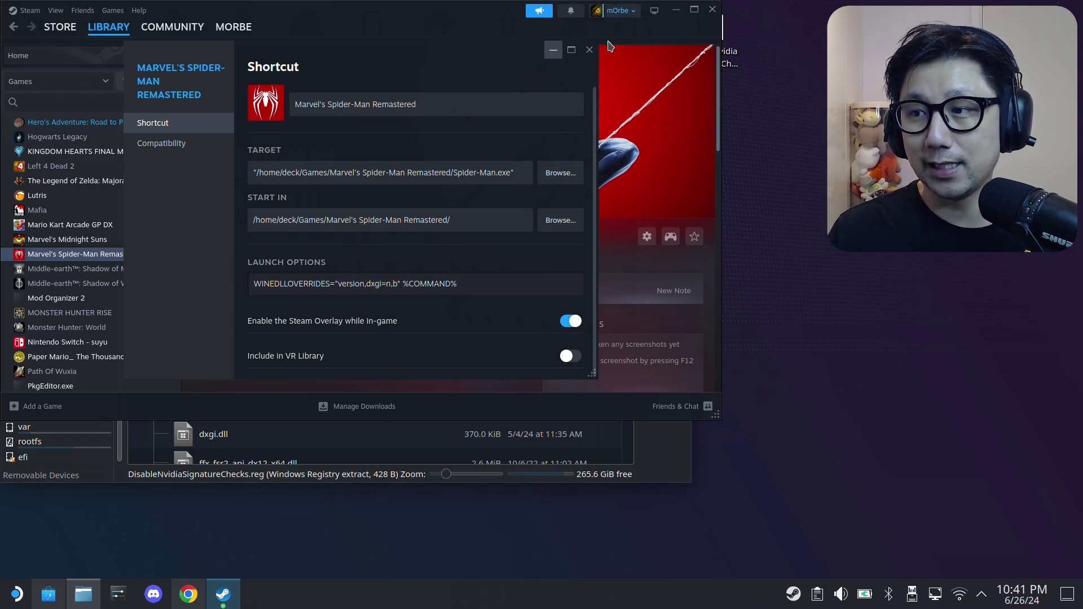
left_click(590, 50)
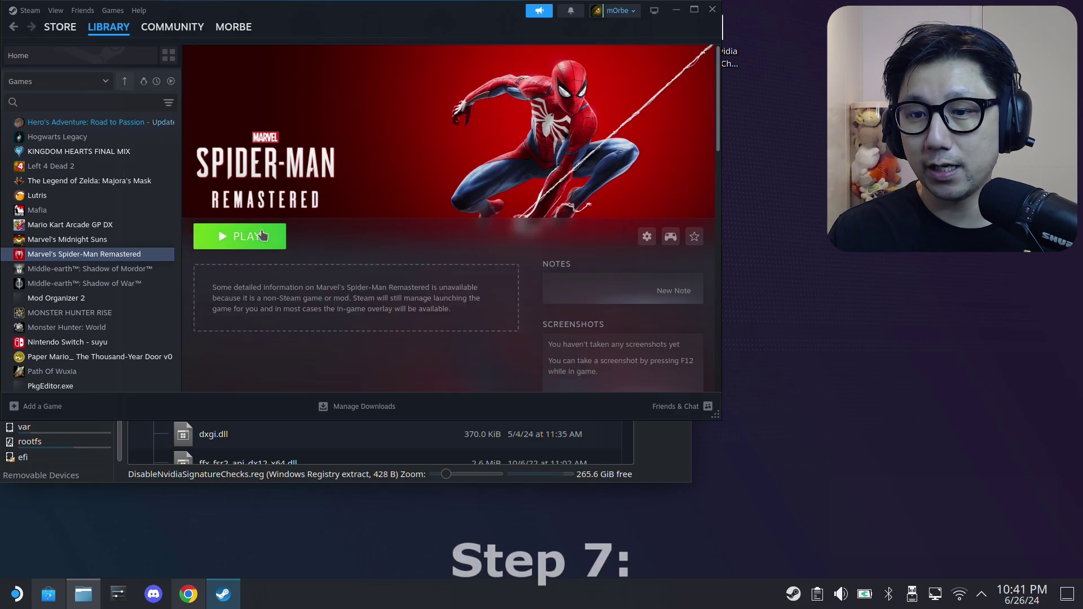
Launch Marvel's Spider-Man Remastered, accept the graphics card warning and open the launcher's settings
left_click(263, 235)
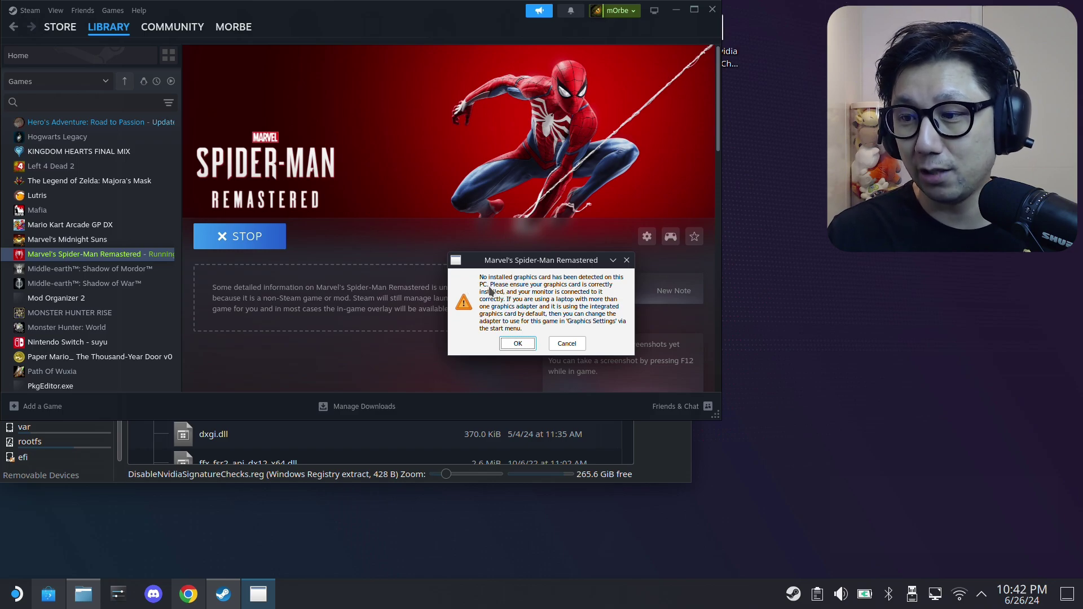
left_click(529, 343)
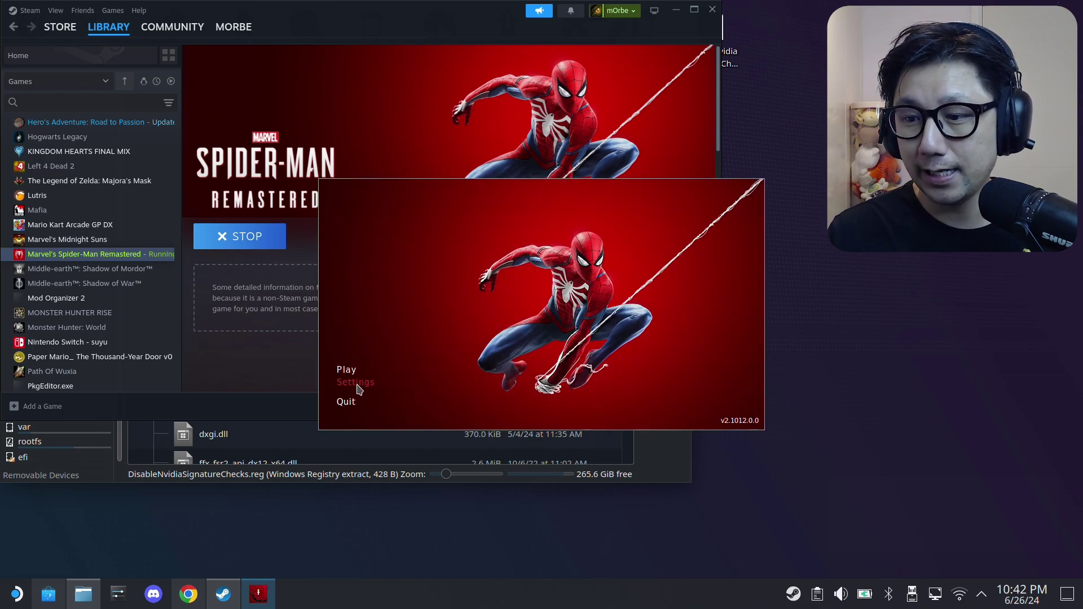
left_click(358, 384)
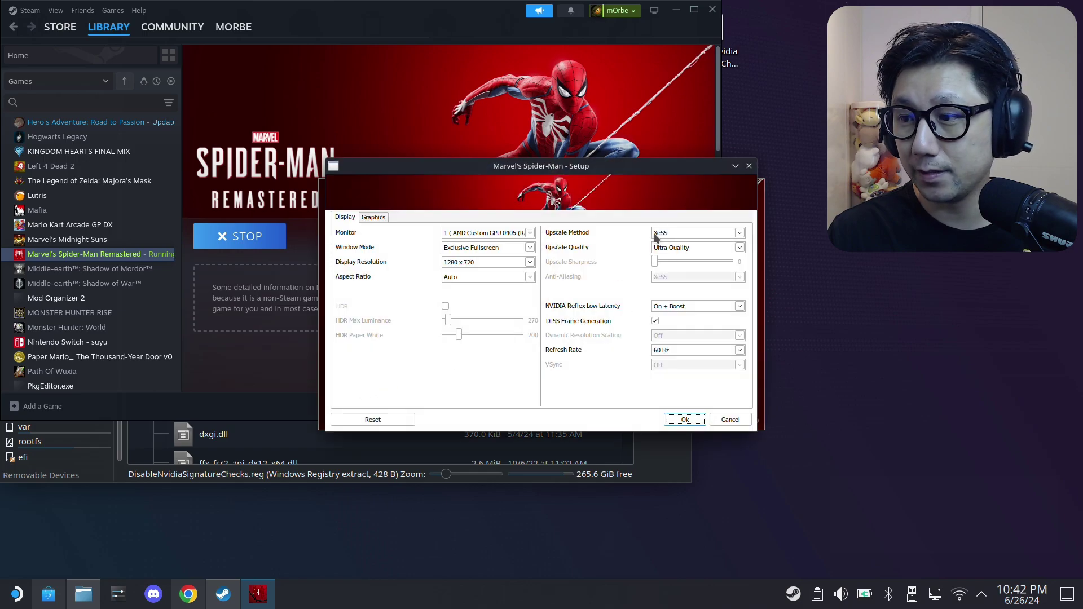
Try DLSS SUPER RESOLUTION as the upscale method and toggle DLSS Frame Generation off and back on
left_click(682, 233)
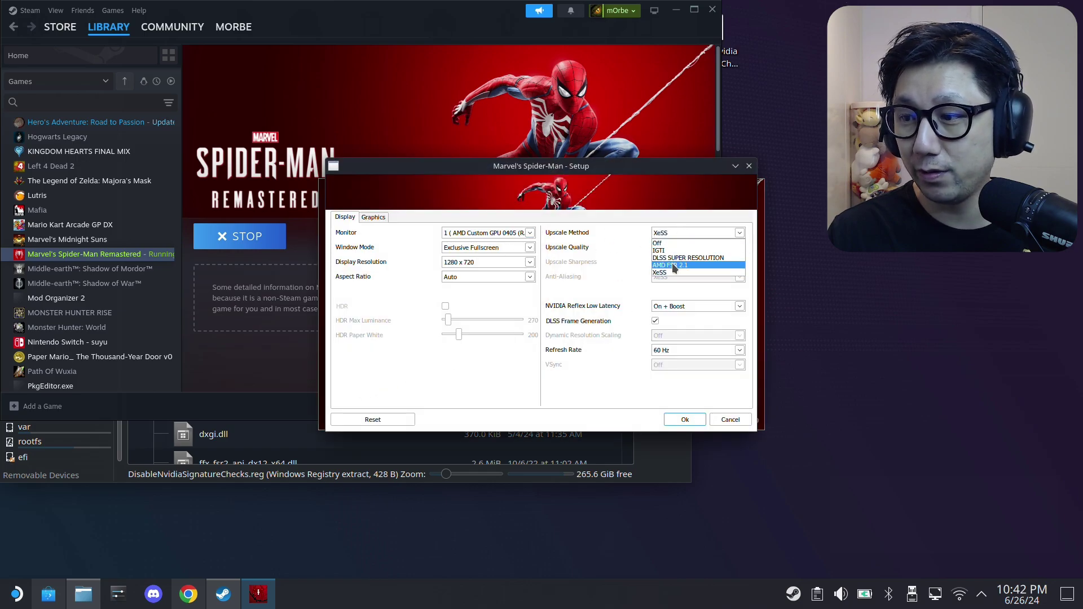
left_click(678, 258)
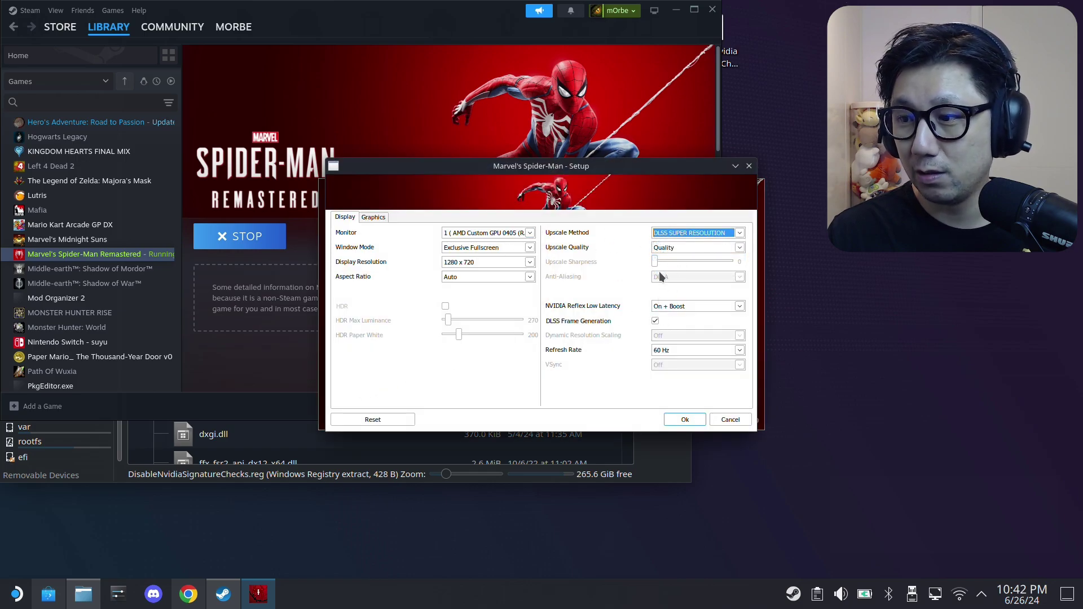
left_click(655, 322)
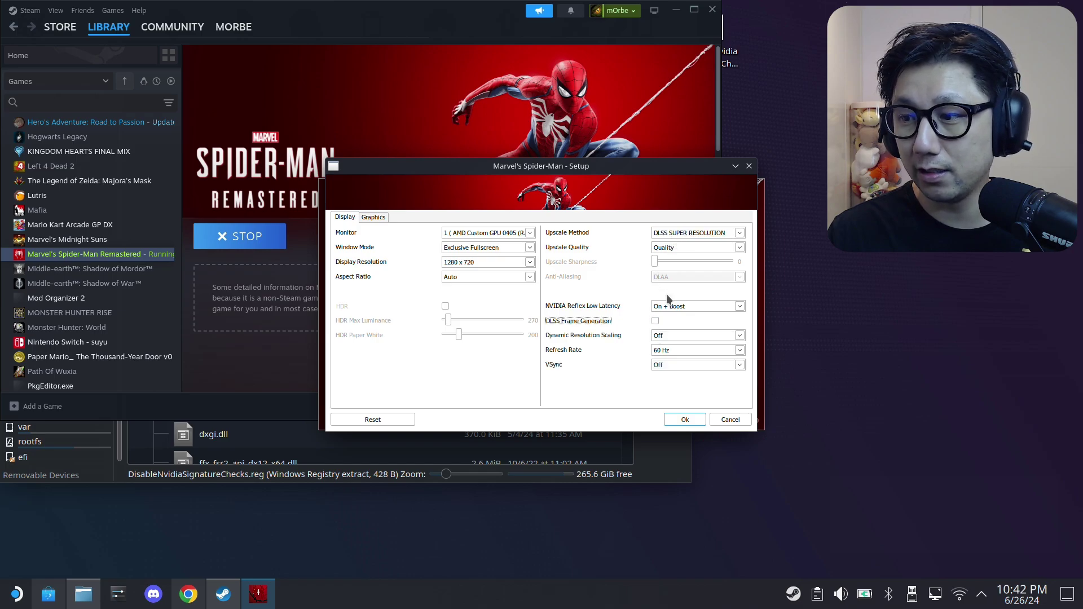
left_click(655, 322)
Set the upscale method to XeSS with Ultra Quality upscaling, keeping DLSS Frame Generation enabled
left_click(677, 233)
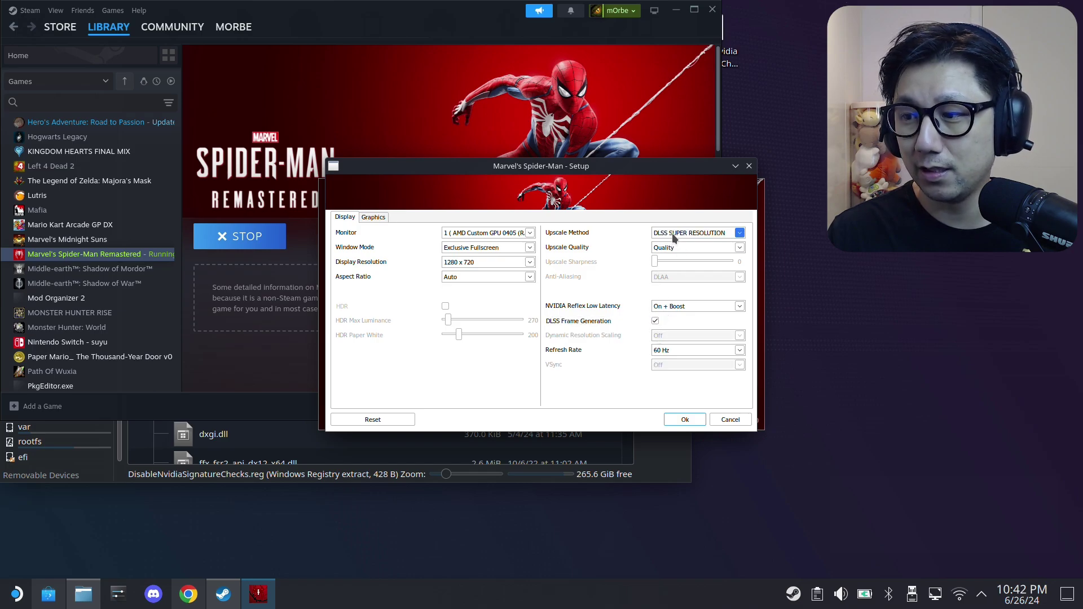
left_click(677, 272)
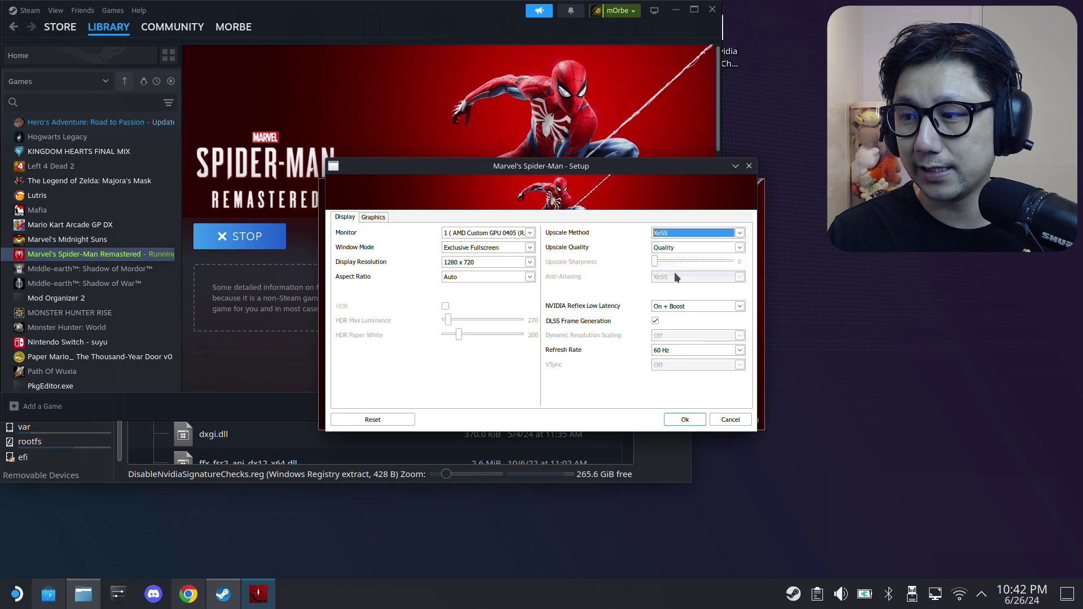
left_click(656, 322)
left_click(655, 321)
left_click(676, 248)
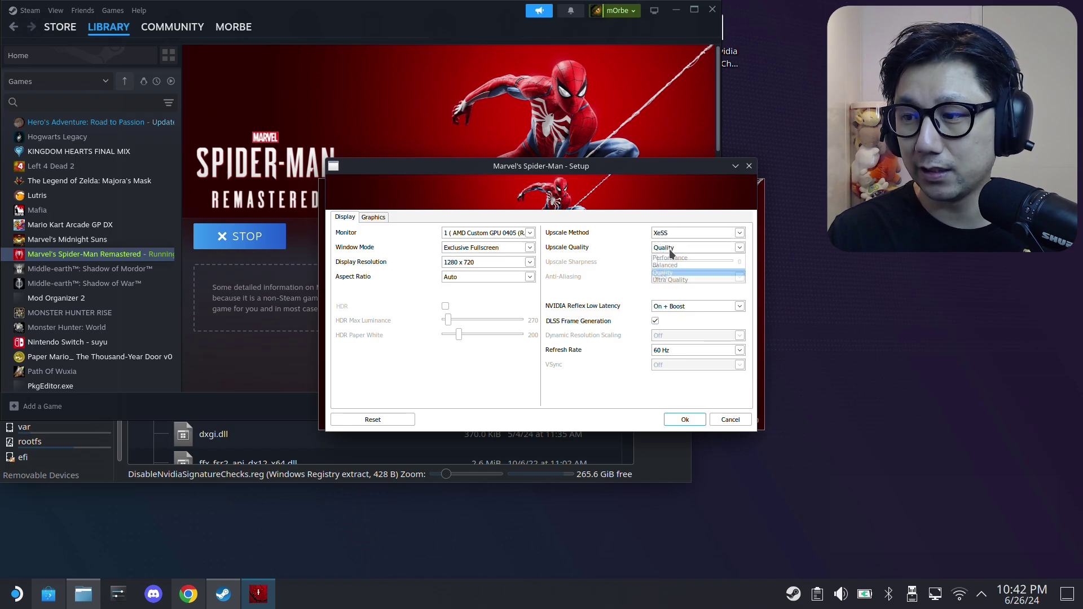
left_click(684, 280)
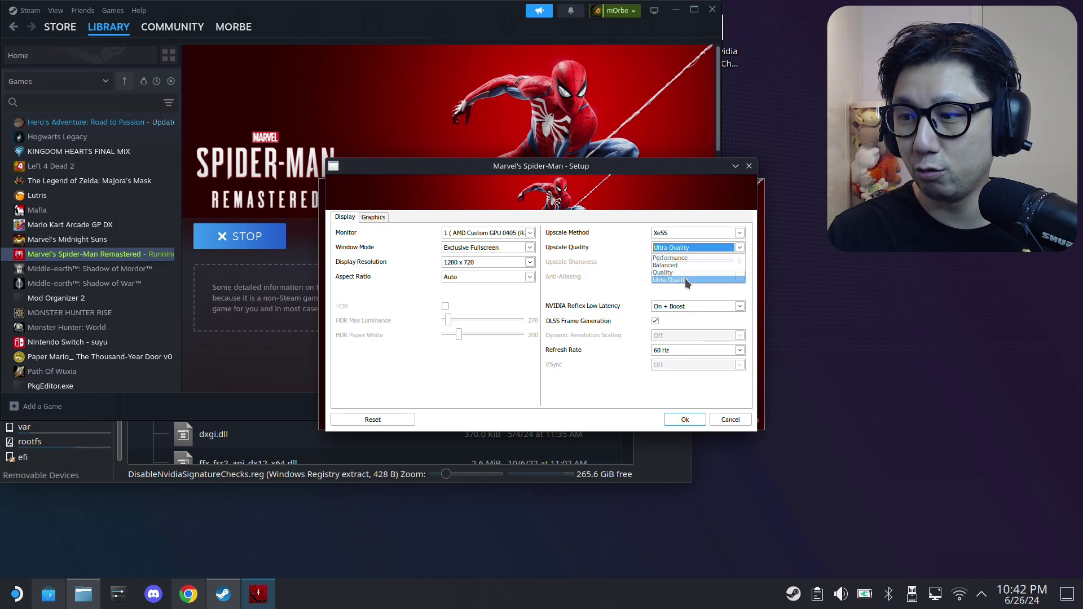
Try the Medium graphics preset, then set the preset to High
left_click(373, 217)
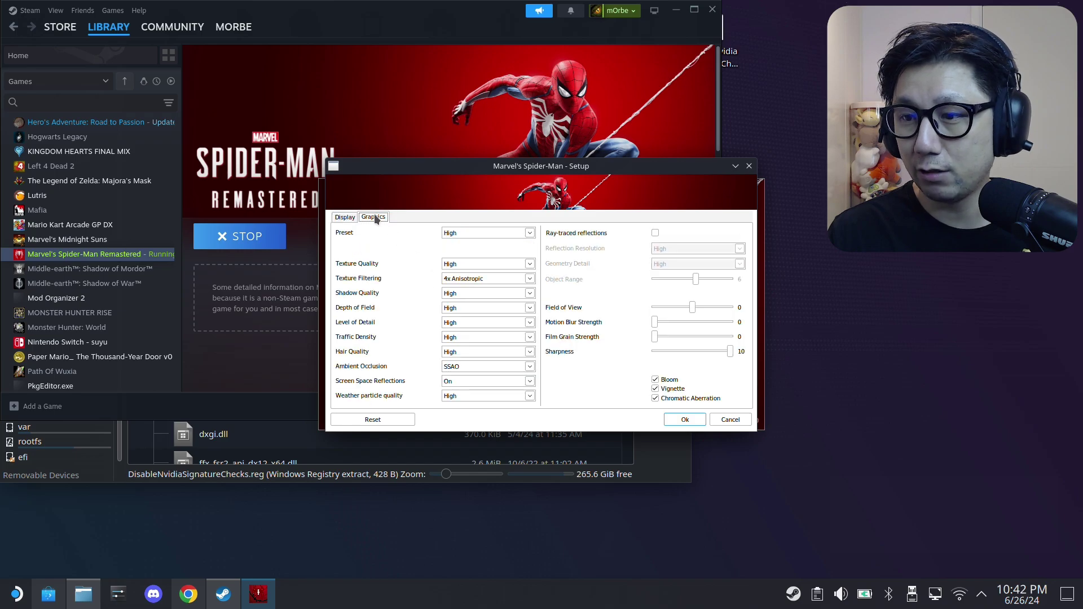
left_click(468, 233)
left_click(471, 255)
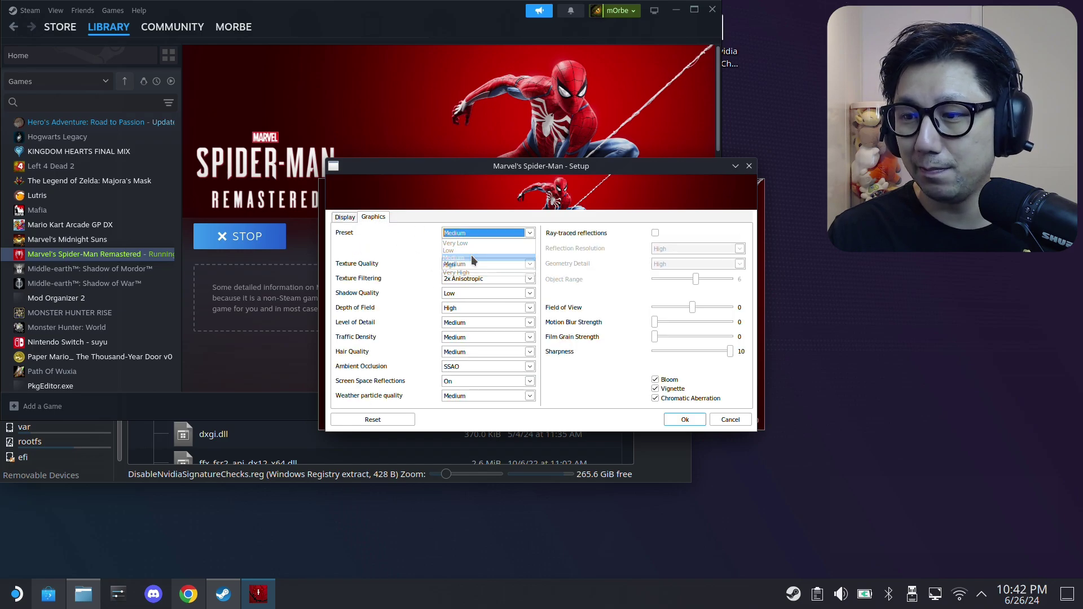
left_click(477, 233)
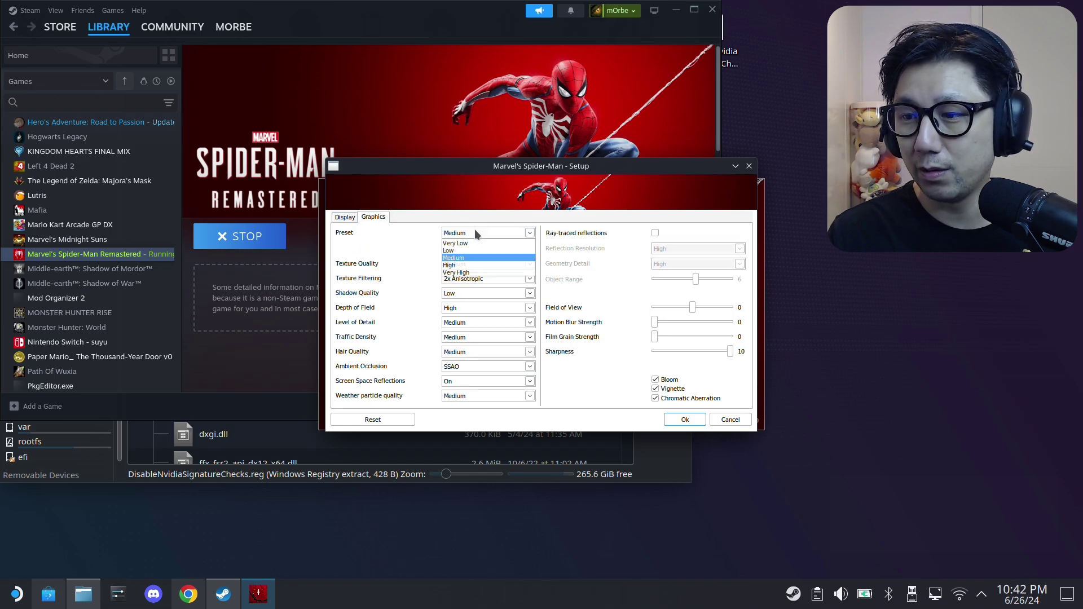
left_click(473, 265)
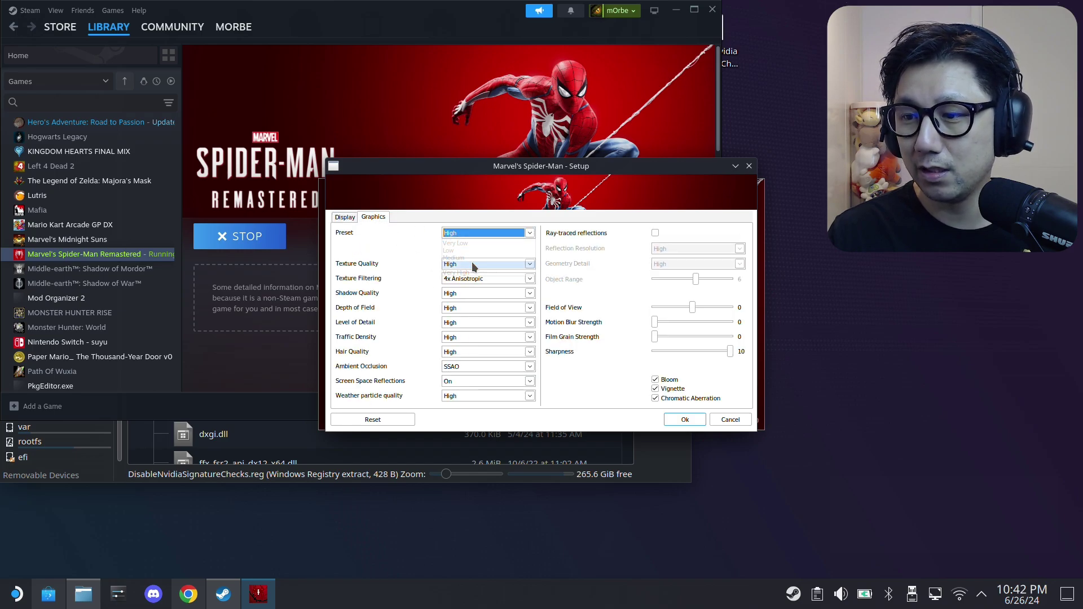
left_click(478, 232)
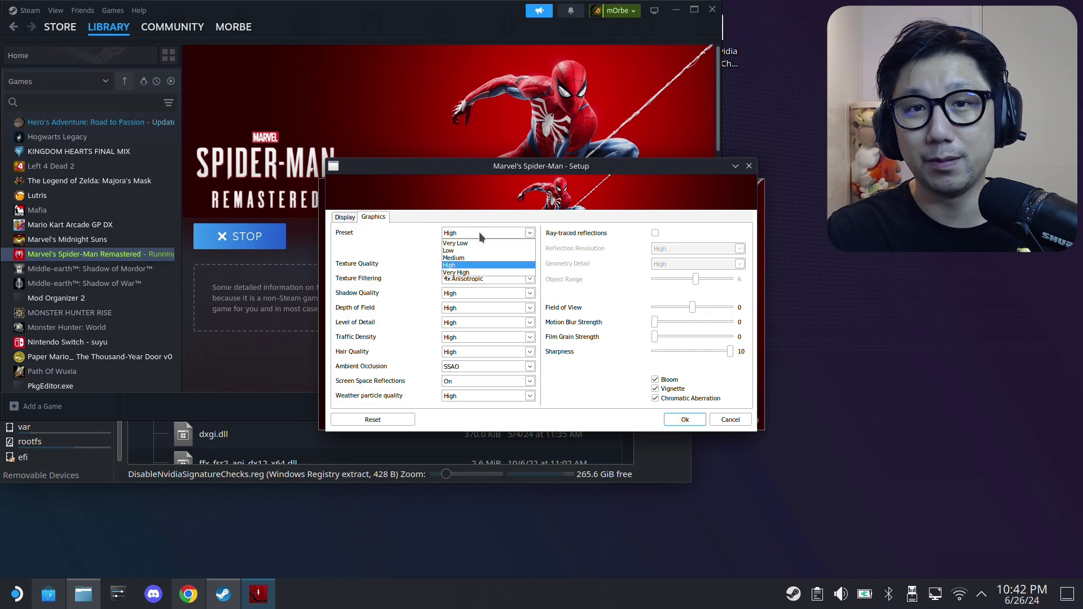
left_click(450, 265)
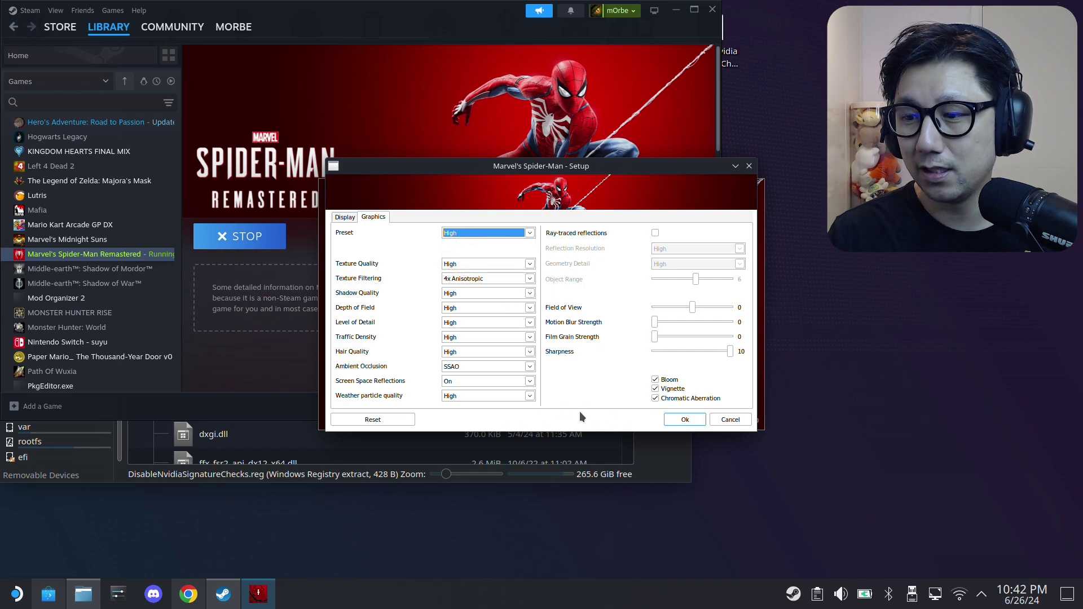
Keep motion blur strength at 0, accept the launcher settings and start playing the game
left_click(655, 322)
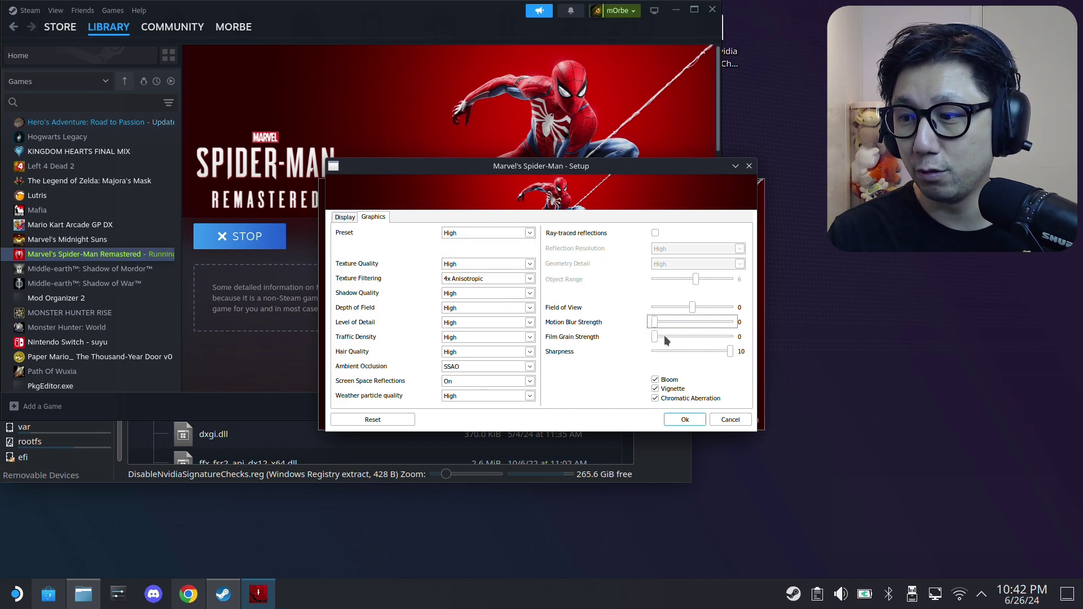
left_click(685, 420)
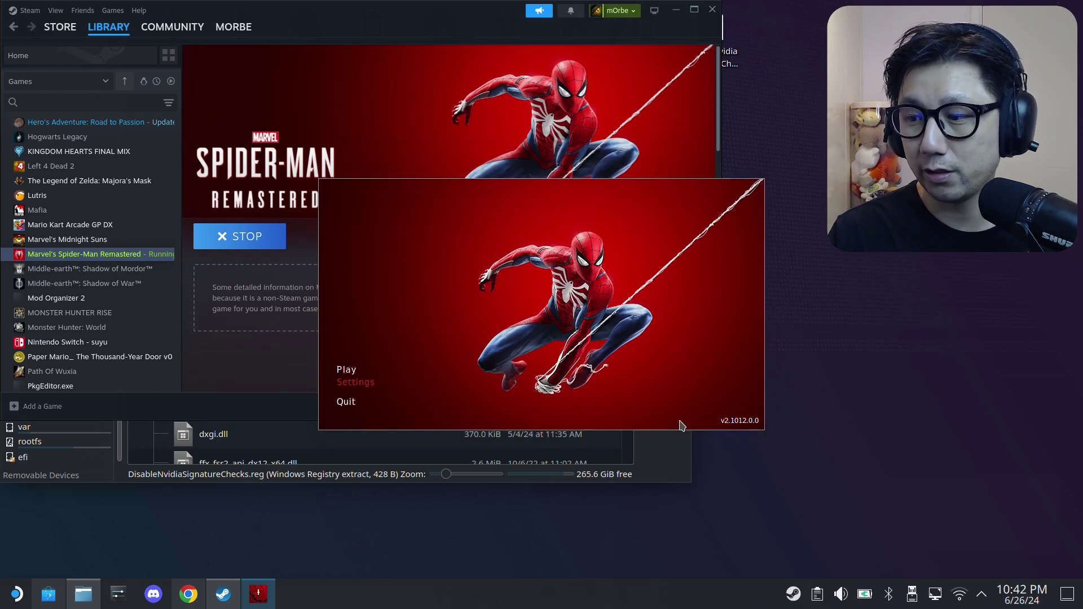
left_click(356, 375)
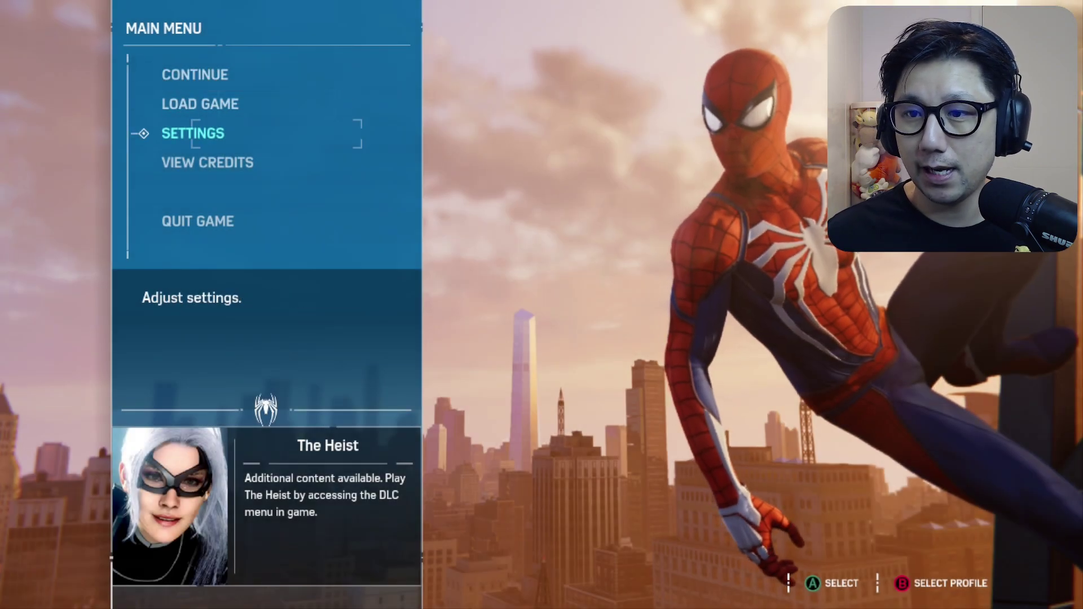
Open the Display and Graphics settings from the game's main menu
key("Return")
key("Down")
key("Down")
key("Down")
key("Down")
key("Down")
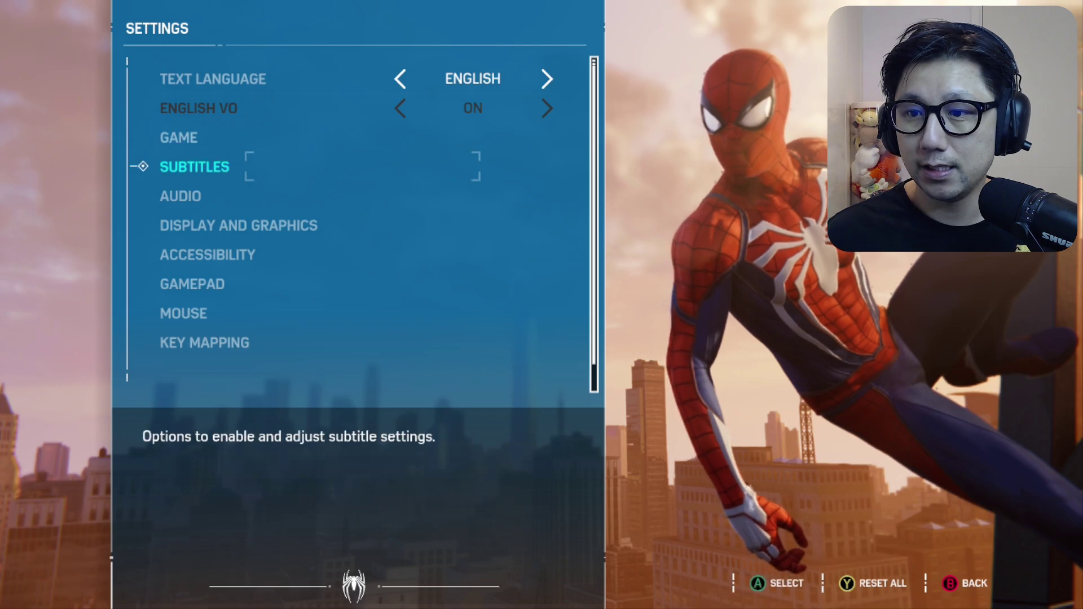
key("Return")
key("Down")
key("Down")
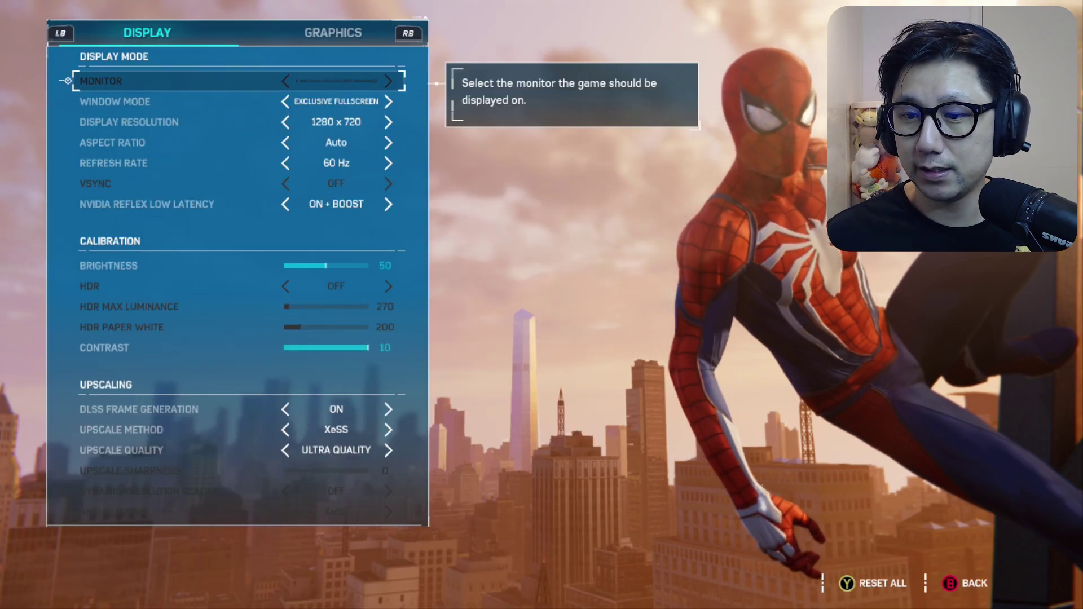
Turn DLSS Frame Generation off and back on in the upscaling settings
key("Down")
key("Down")
key("Down")
key("Down")
key("Down")
key("Down")
key("Down")
key("Down")
key("Down")
key("Down")
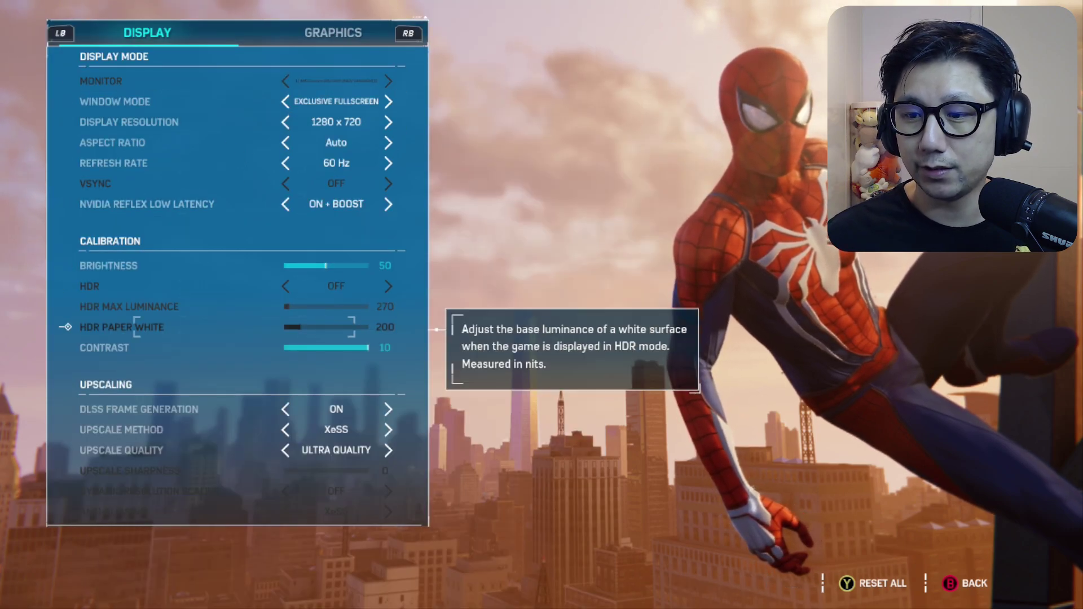
key("Up")
key("Left")
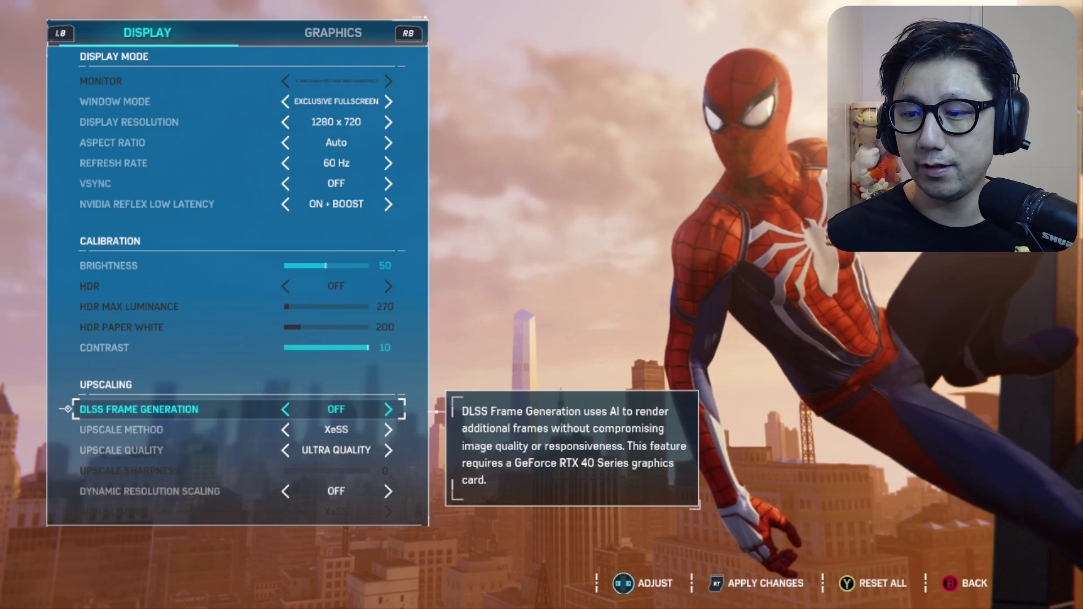
key("Right")
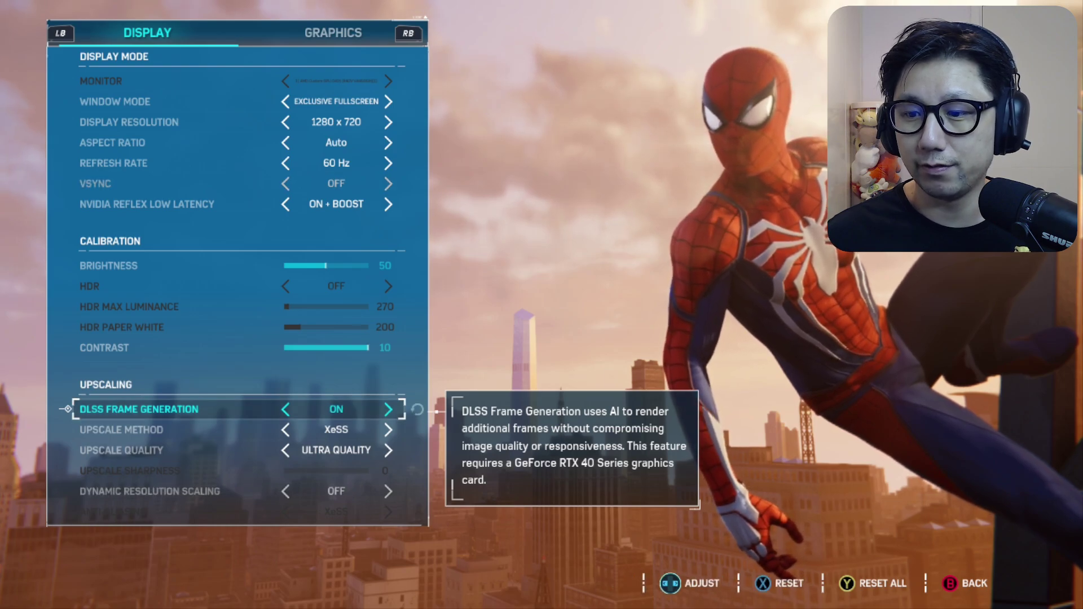
Cycle the upscale method through its options, including DLSS Super Resolution, and return it to XeSS
key("Down")
key("Right")
key("Right")
key("Right")
key("Right")
key("Right")
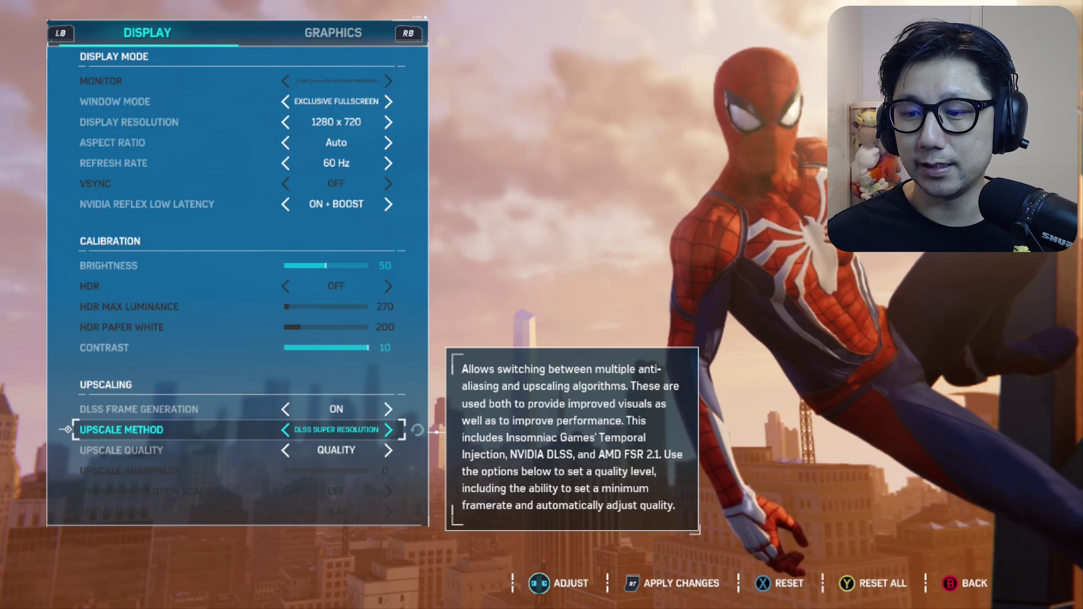
key("Right")
key("Right")
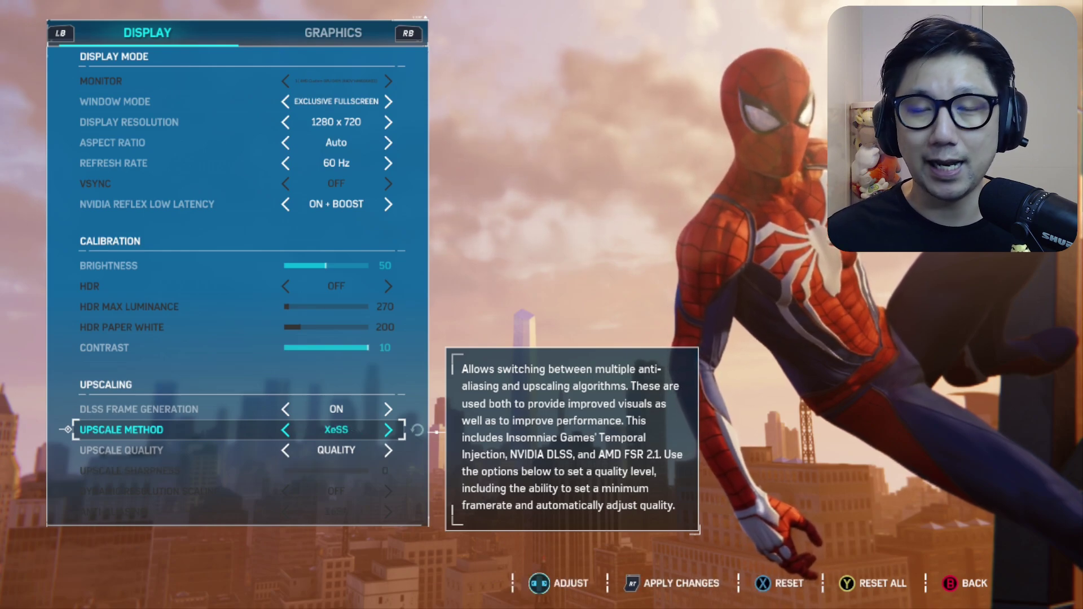